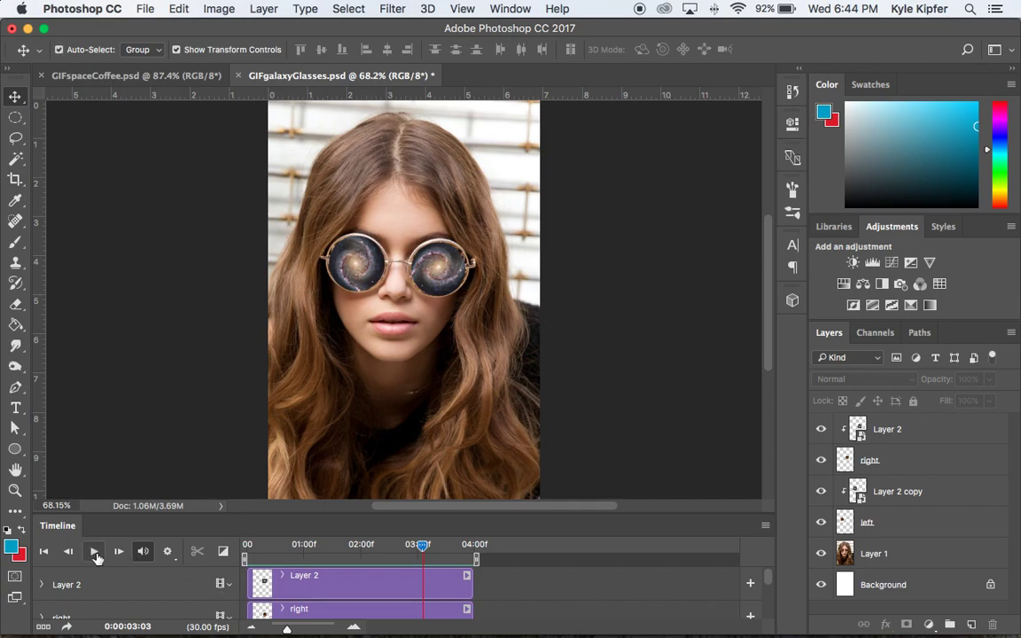
# Step: Play back the example animations in GIFgalaxyGlasses.psd and GIFspaceCoffee.psd, returning to the glasses document
pyautogui.click(94, 552)
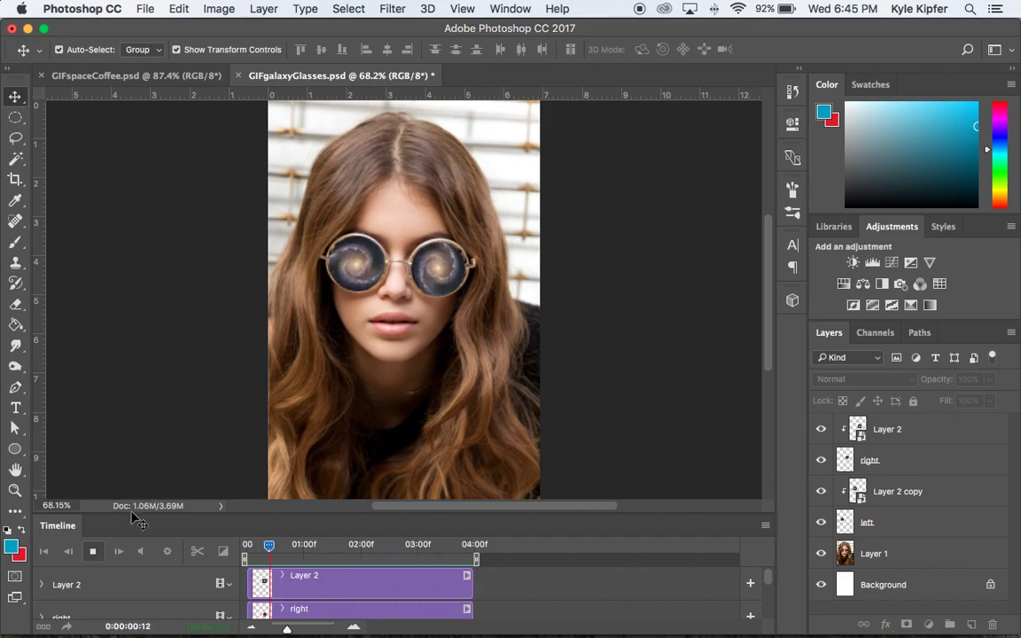
pyautogui.click(94, 552)
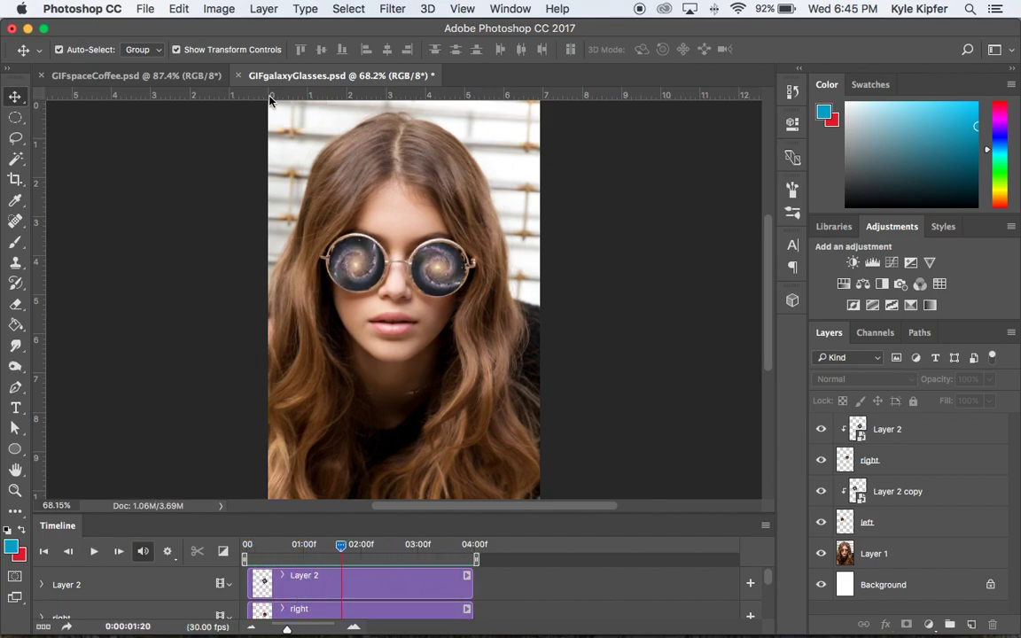
pyautogui.click(161, 78)
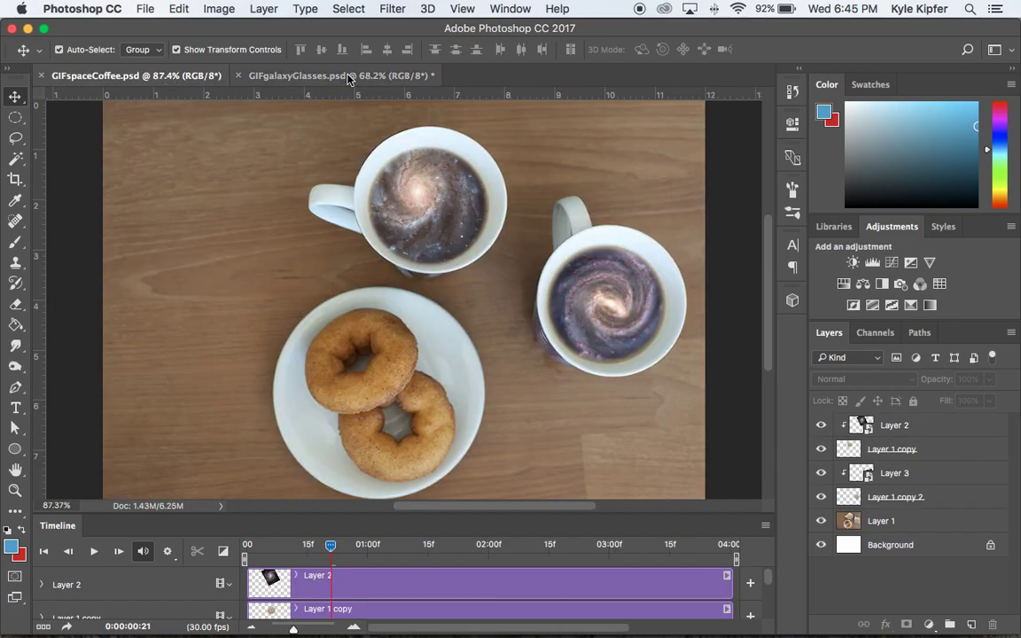
pyautogui.click(94, 551)
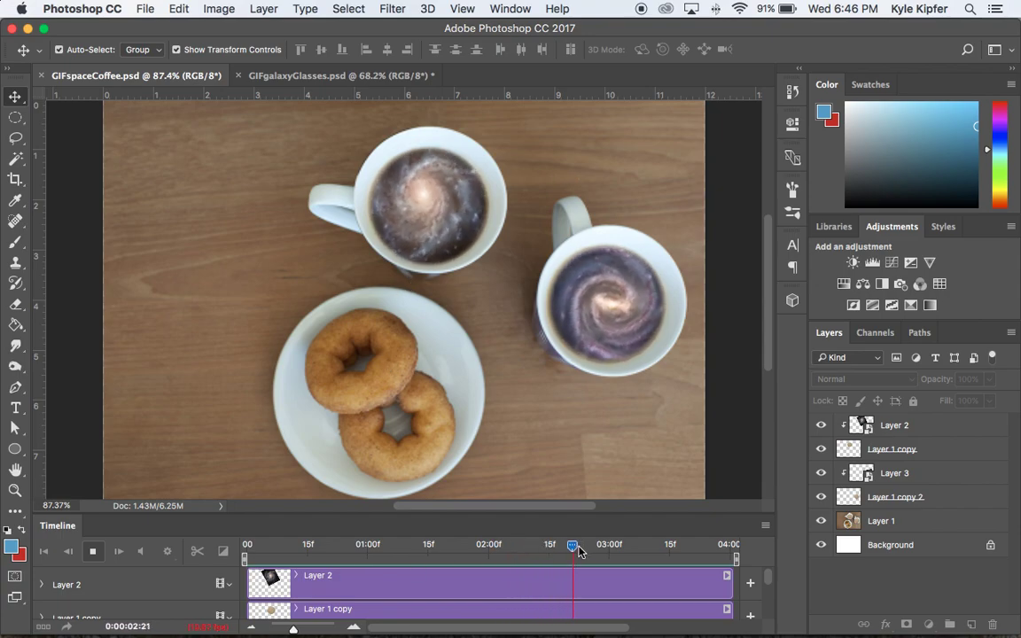
pyautogui.click(99, 553)
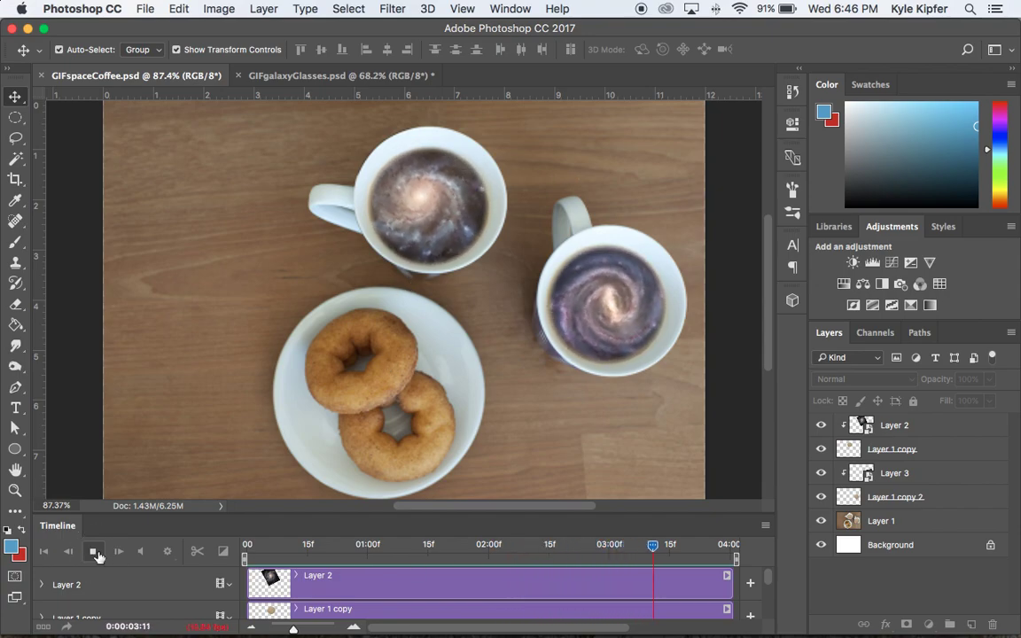
pyautogui.click(302, 78)
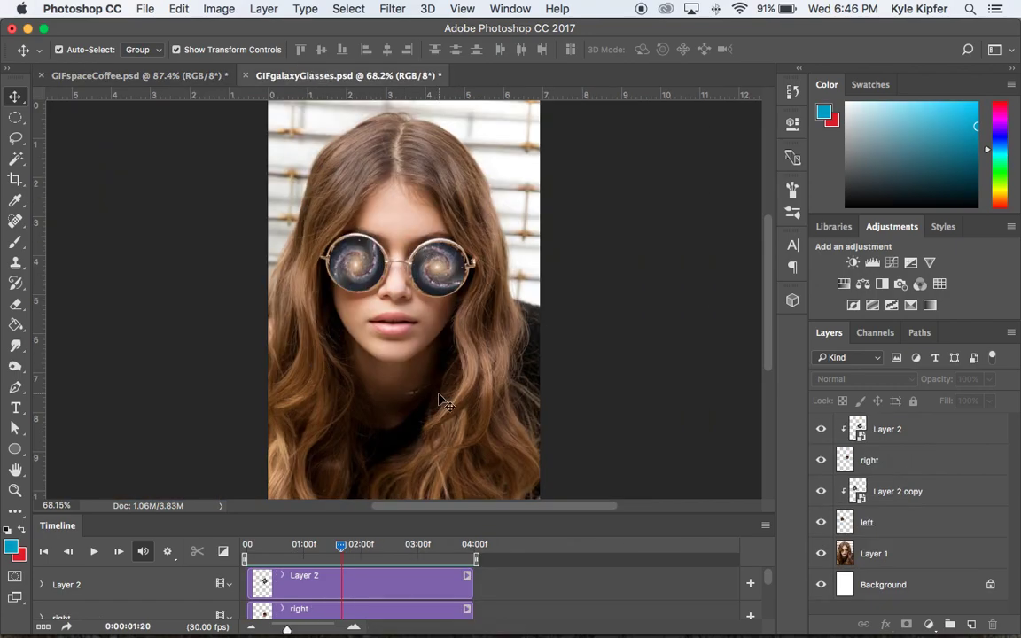
# Step: Switch to Chrome and copy the 800 × 1070 image of the long-haired model in round sunglasses from the image results
pyautogui.press('super+Tab')
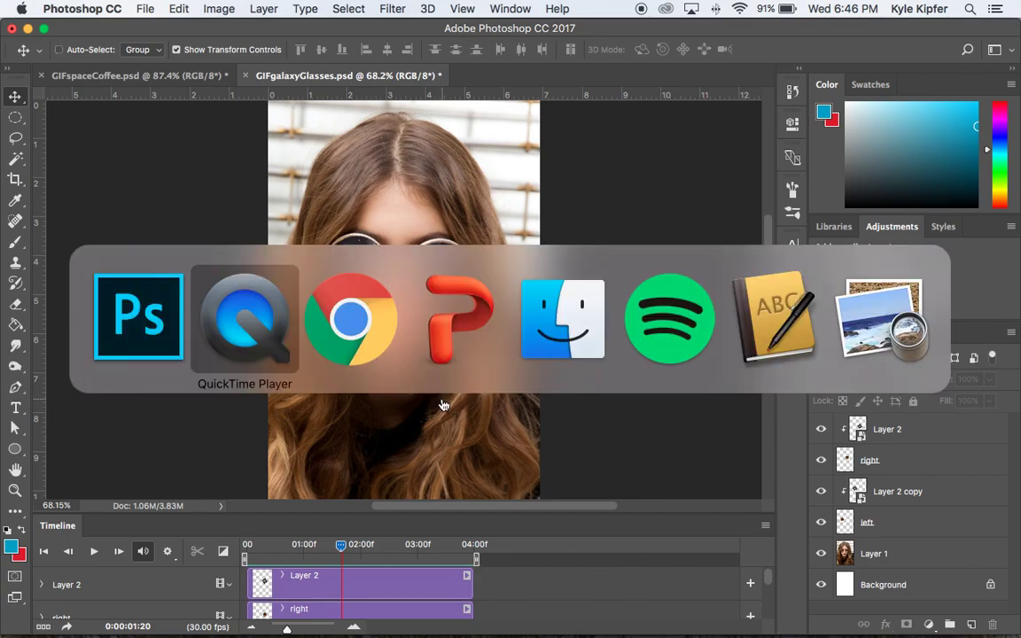
pyautogui.press('super+Tab')
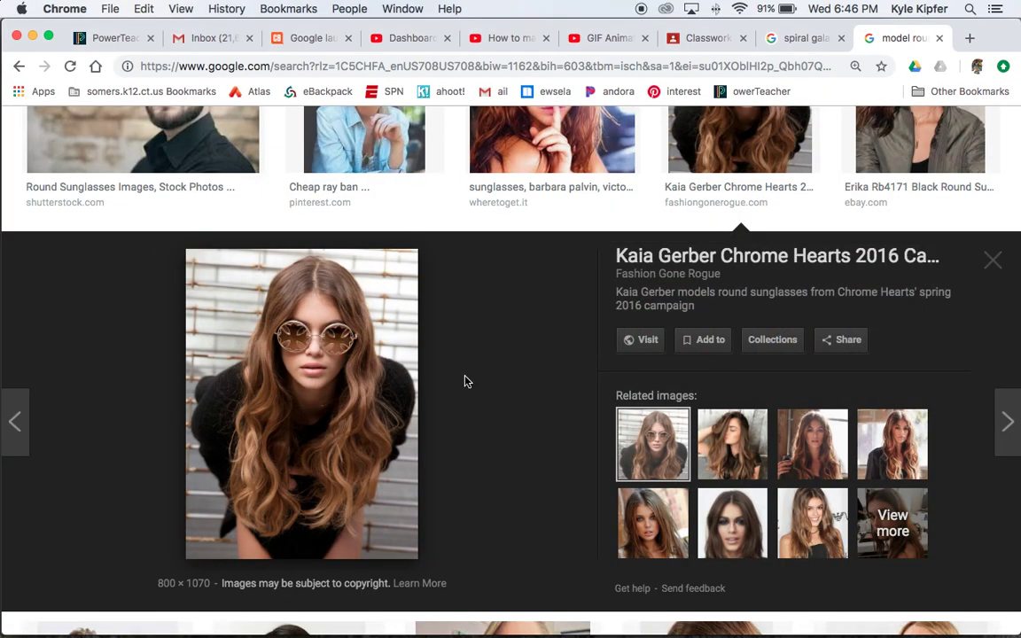
pyautogui.click(467, 381)
pyautogui.scroll(-3, 378, 360)
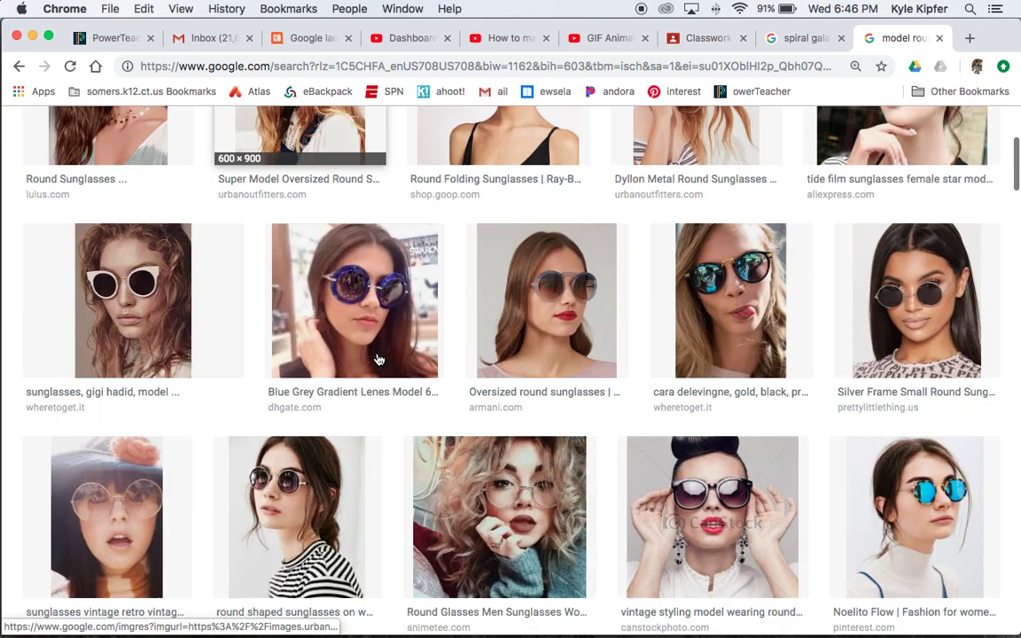
pyautogui.click(379, 360)
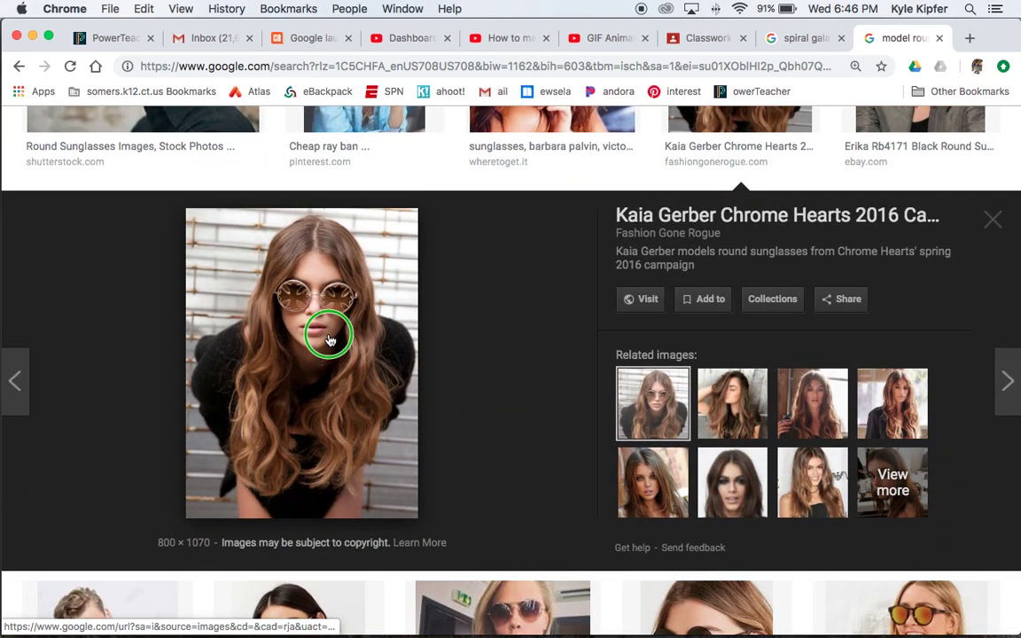
pyautogui.rightClick(329, 337)
pyautogui.click(408, 467)
# Step: Switch to Photoshop, create a new document with the 800 × 1070 px, 72 ppi Clipboard preset, and paste the copied portrait
pyautogui.moveTo(479, 612)
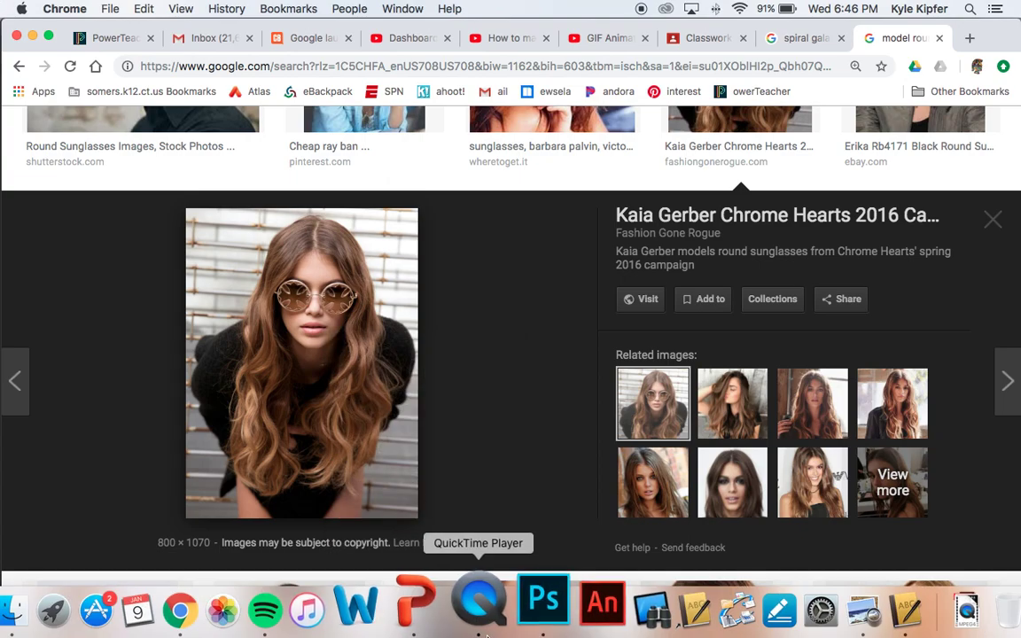
pyautogui.click(543, 604)
pyautogui.click(144, 9)
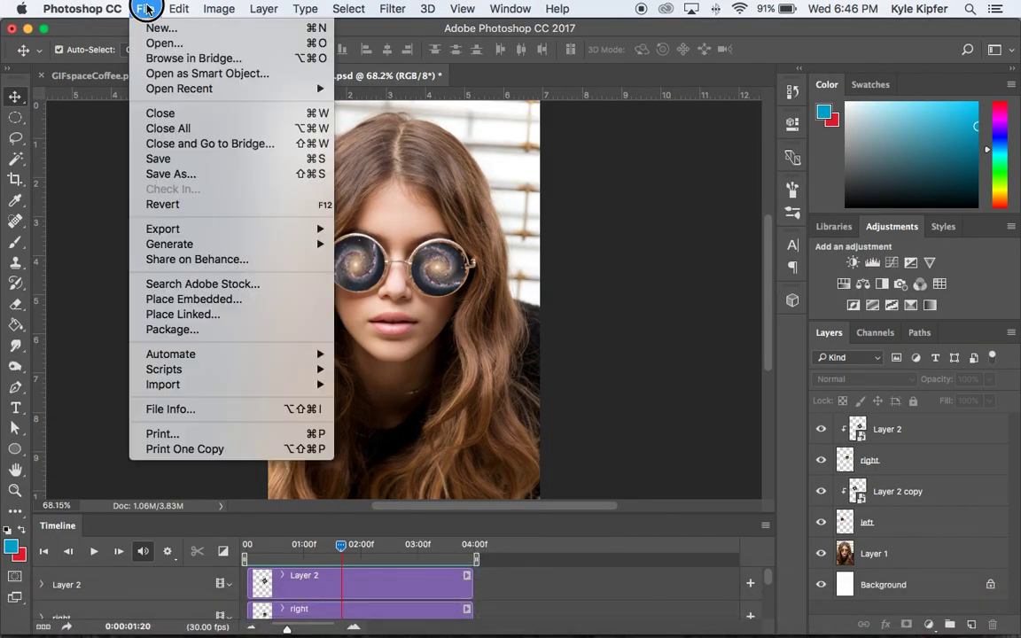
pyautogui.click(161, 28)
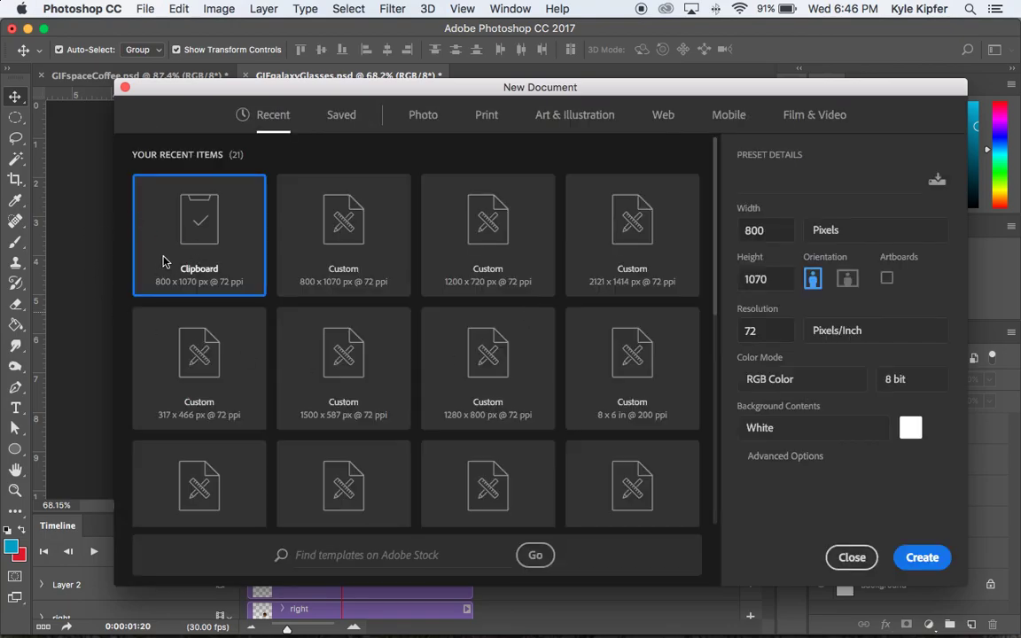
pyautogui.click(922, 557)
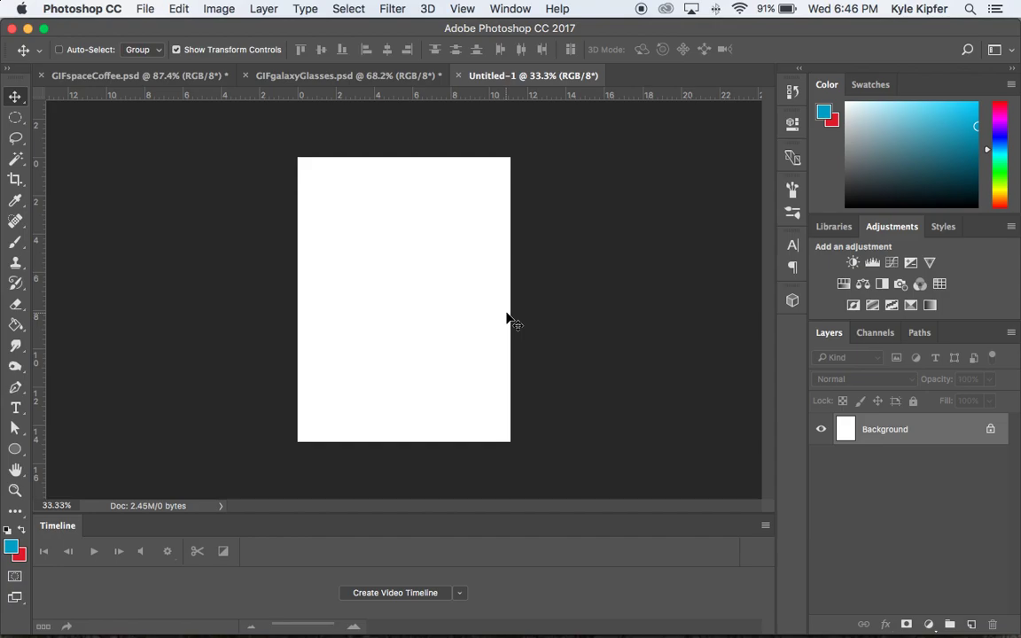
pyautogui.press('super+v')
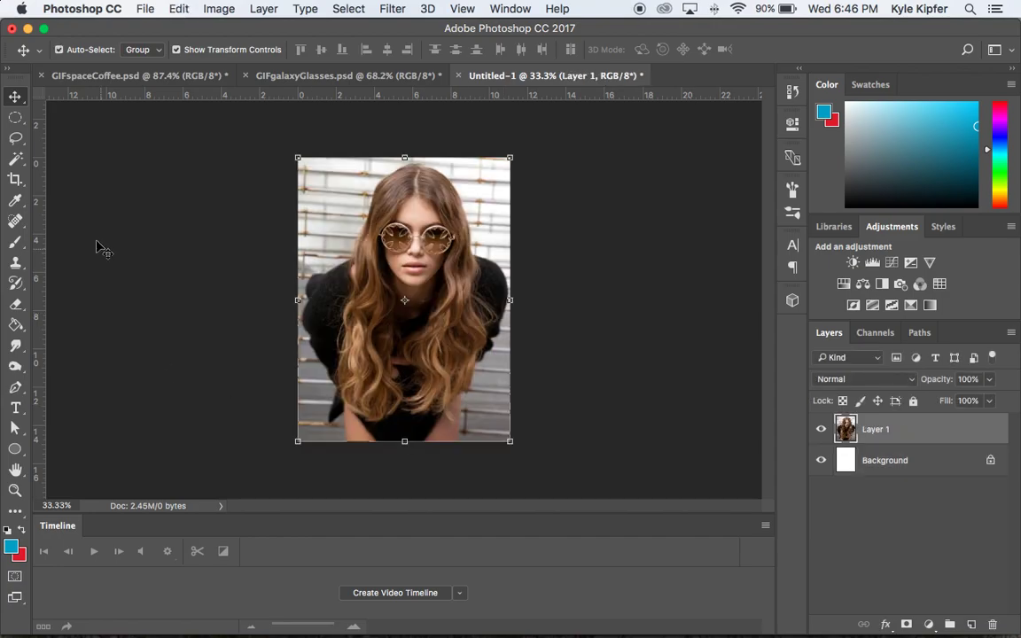
# Step: Crop the portrait to about 8 by 10 inches around the head and shoulders, removing the lower body and both sides
pyautogui.click(16, 178)
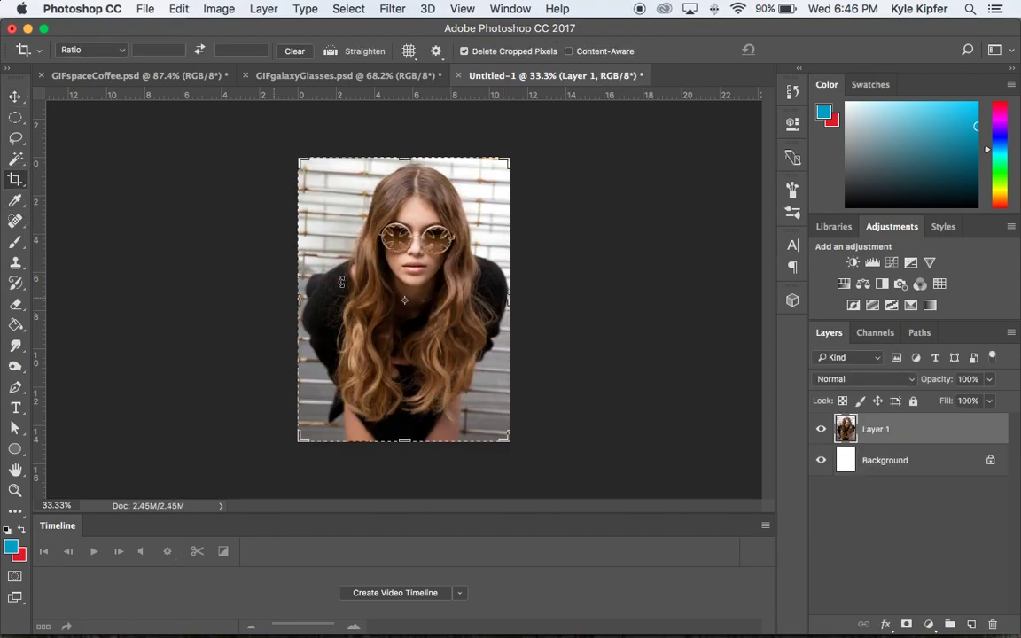
pyautogui.moveTo(403, 442); pyautogui.dragTo(408, 391)
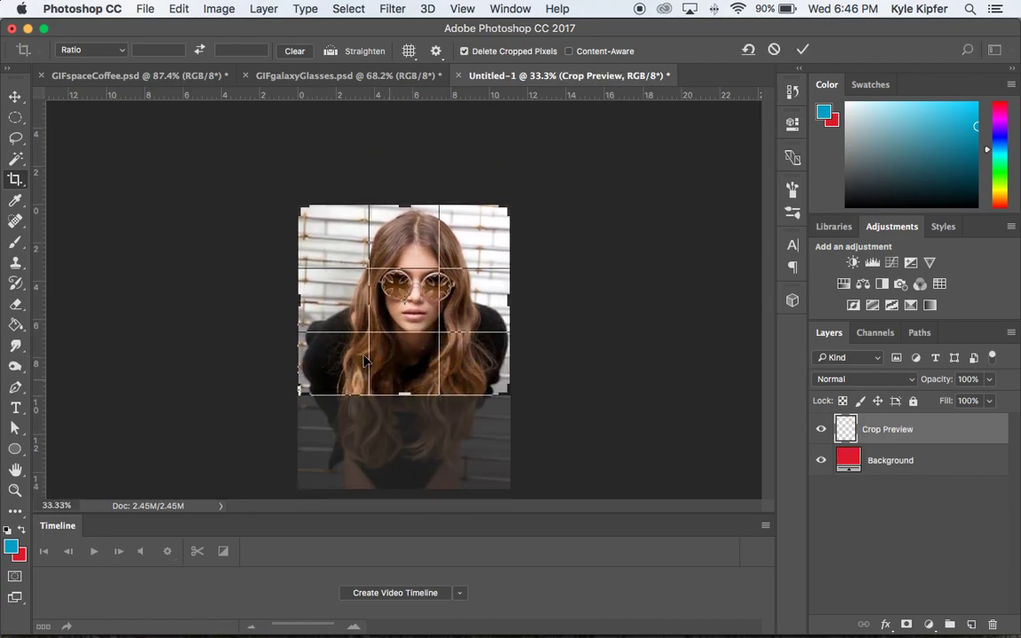
pyautogui.moveTo(303, 301); pyautogui.dragTo(326, 301)
pyautogui.moveTo(433, 315)
pyautogui.mouseDown()
pyautogui.moveTo(412, 300)
pyautogui.moveTo(400, 313)
pyautogui.moveTo(417, 304)
pyautogui.moveTo(427, 314)
pyautogui.mouseUp()
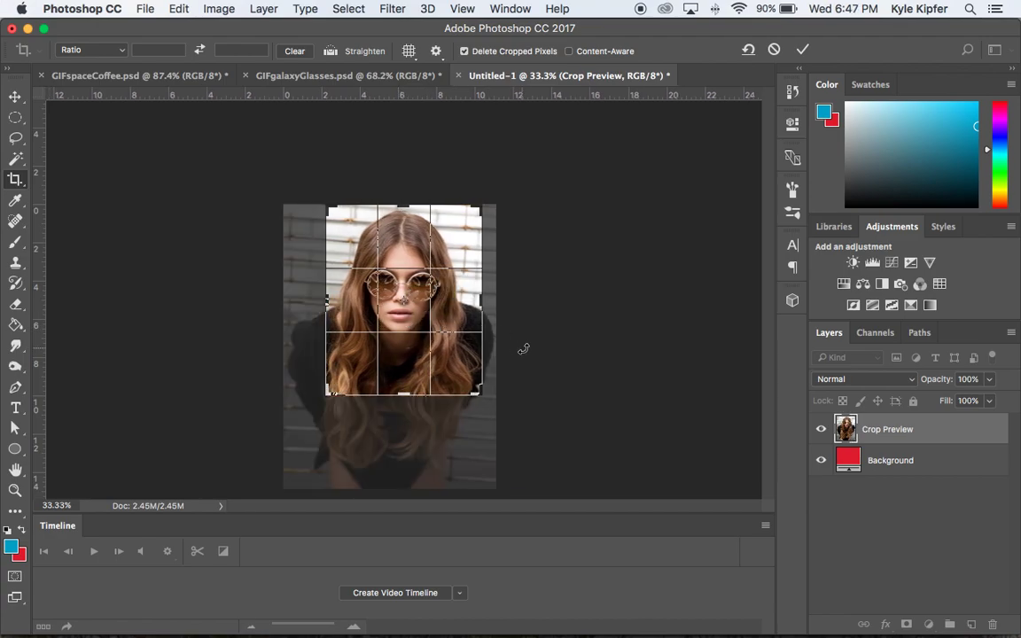
pyautogui.press('Return')
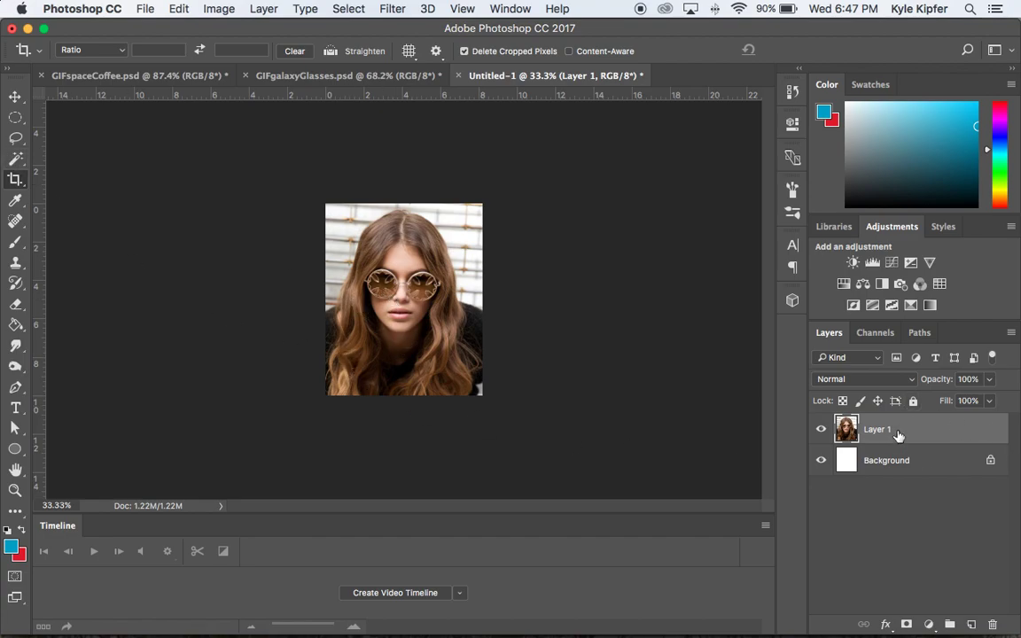
# Step: Duplicate Layer 1 within the same document, keeping the default name Layer 1 copy
pyautogui.rightClick(899, 435)
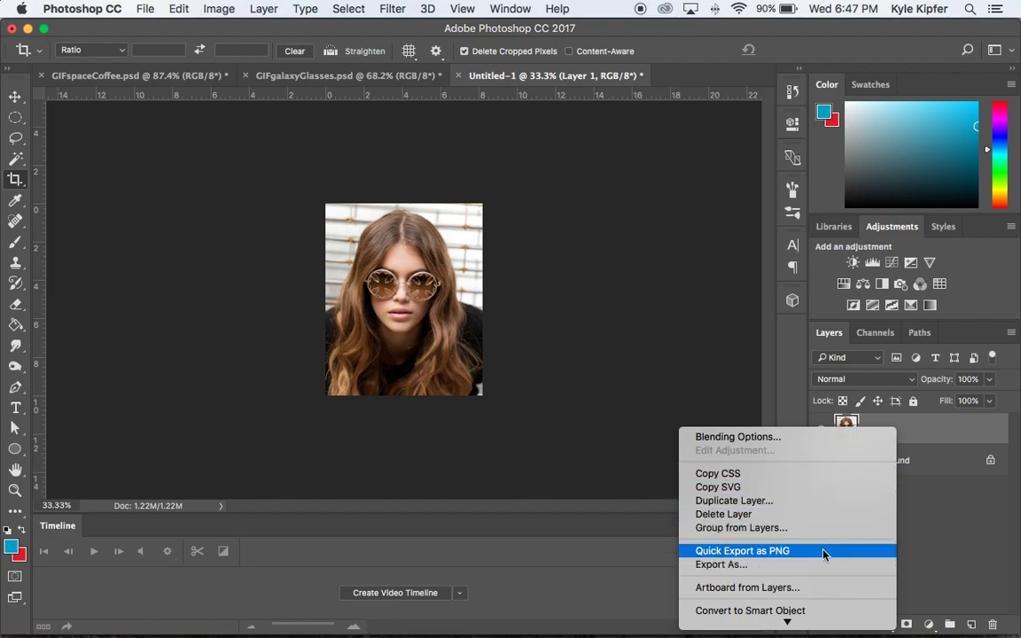
pyautogui.click(816, 501)
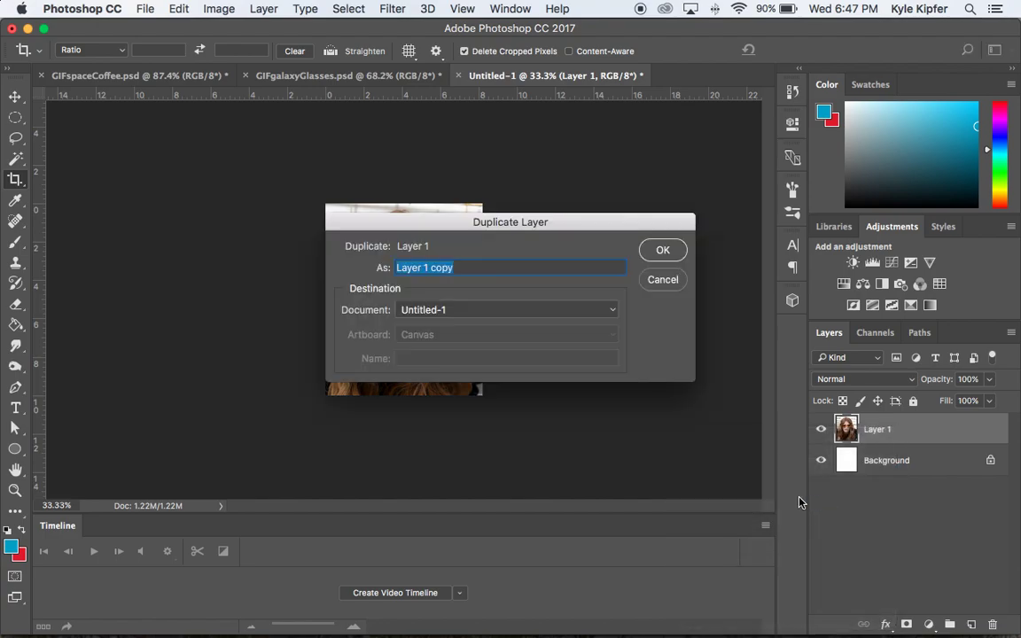
pyautogui.click(663, 253)
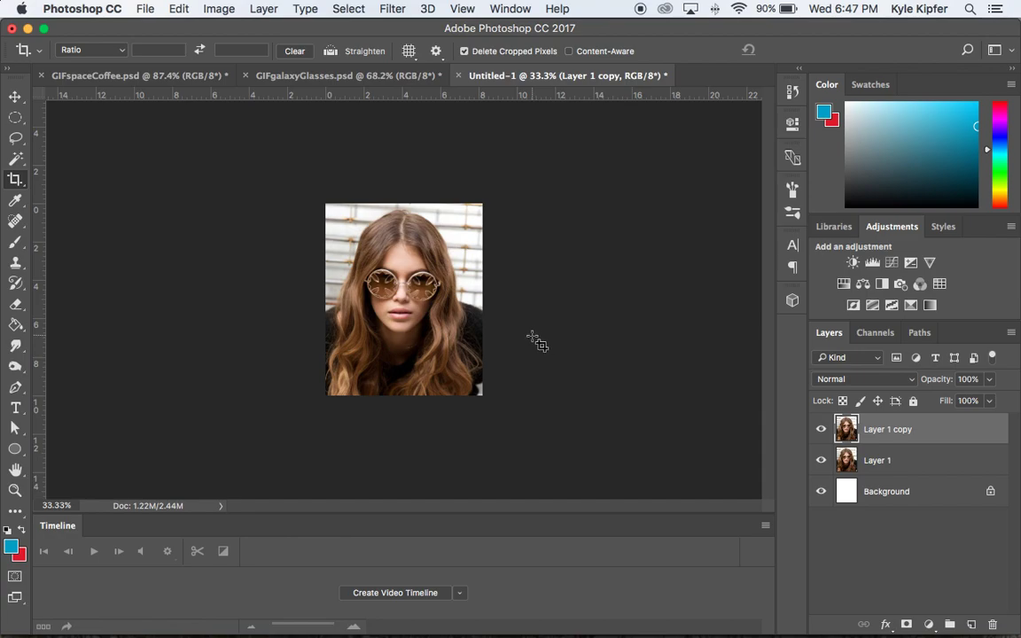
# Step: Switch to Chrome and return to the spiral galaxy image results, closing the open image preview
pyautogui.press('super')
pyautogui.press('super+Tab')
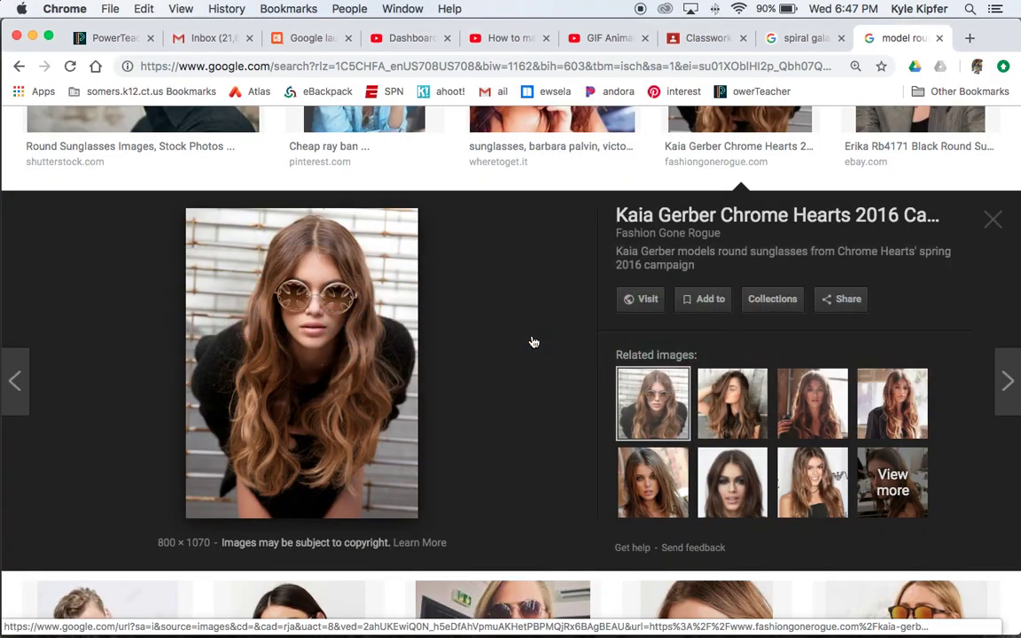
pyautogui.click(806, 38)
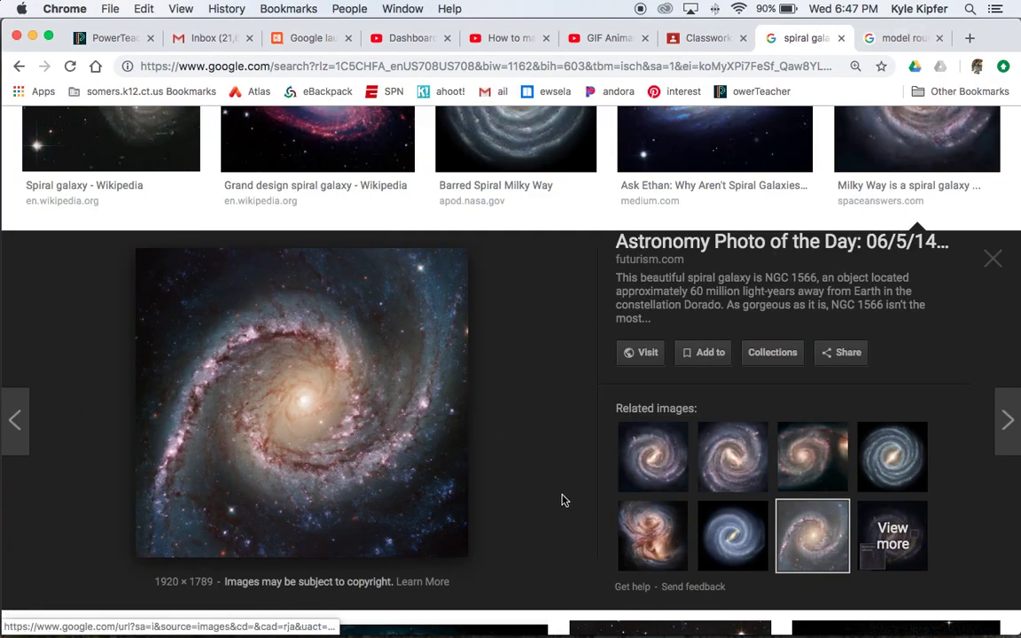
pyautogui.press('Escape')
pyautogui.scroll(10, 417, 372)
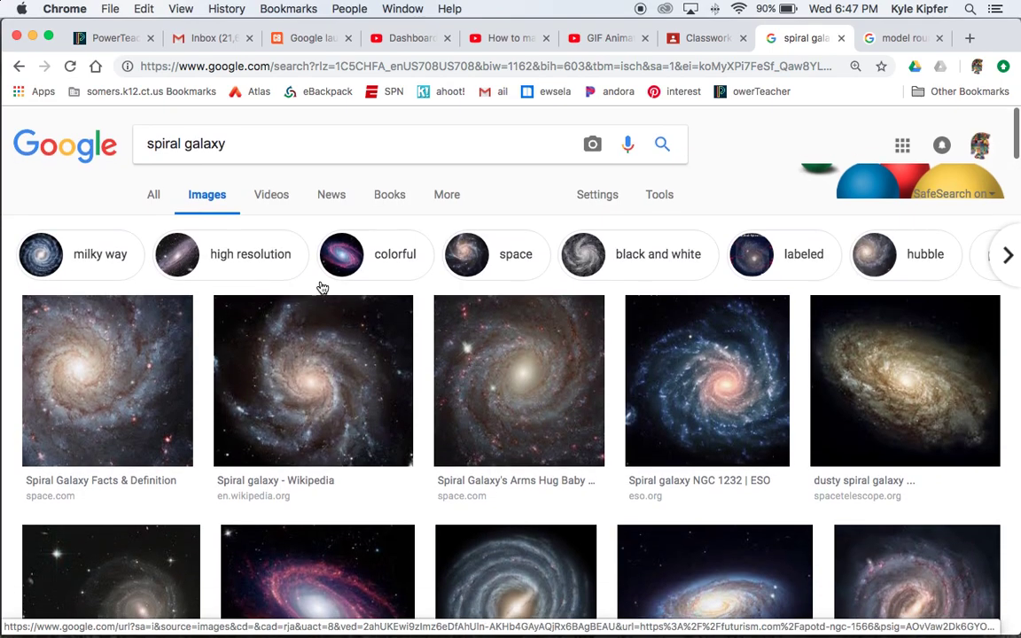
pyautogui.scroll(-2, 399, 390)
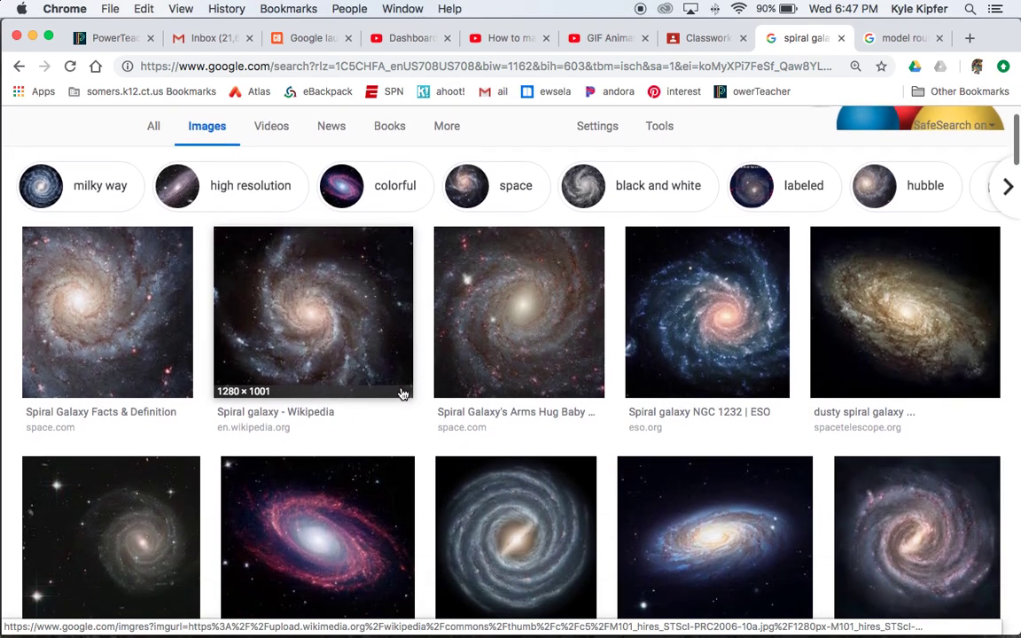
# Step: Compare two spiral galaxy images and copy the 1280 × 1001 one from Wikipedia
pyautogui.click(301, 303)
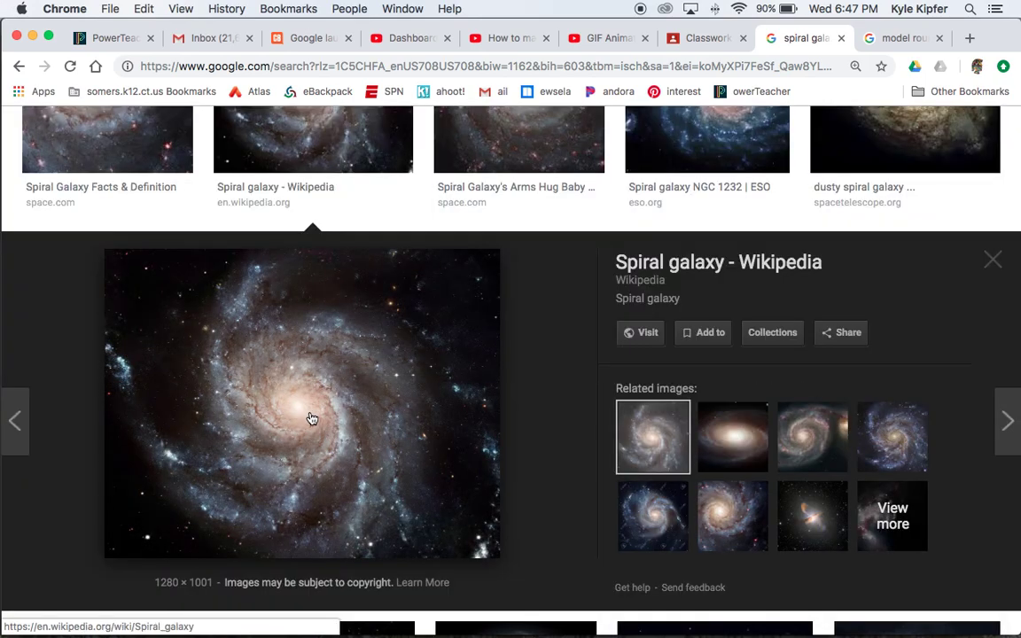
pyautogui.click(673, 519)
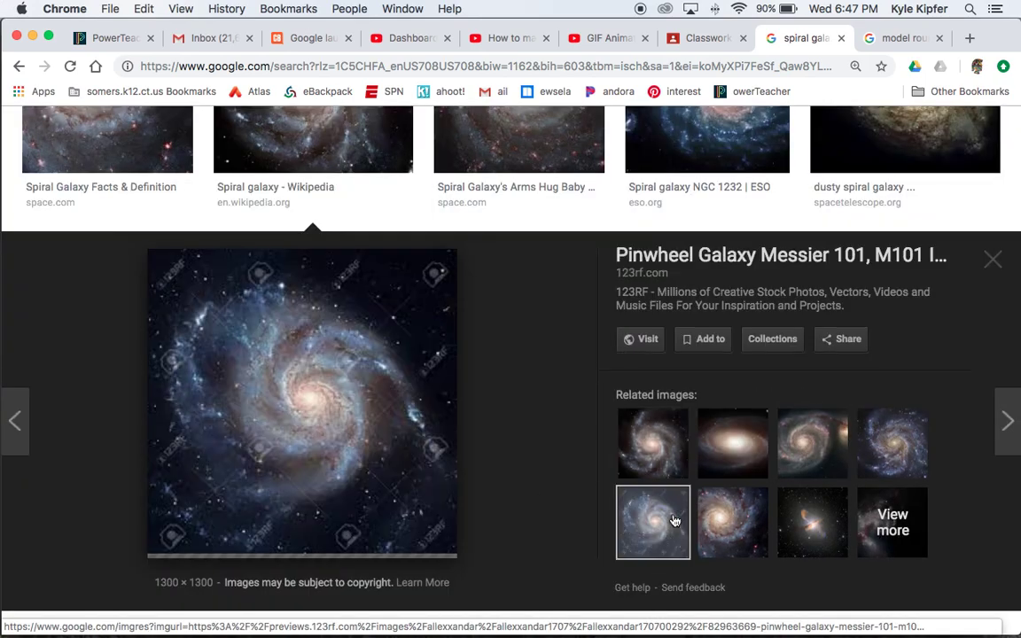
pyautogui.click(638, 460)
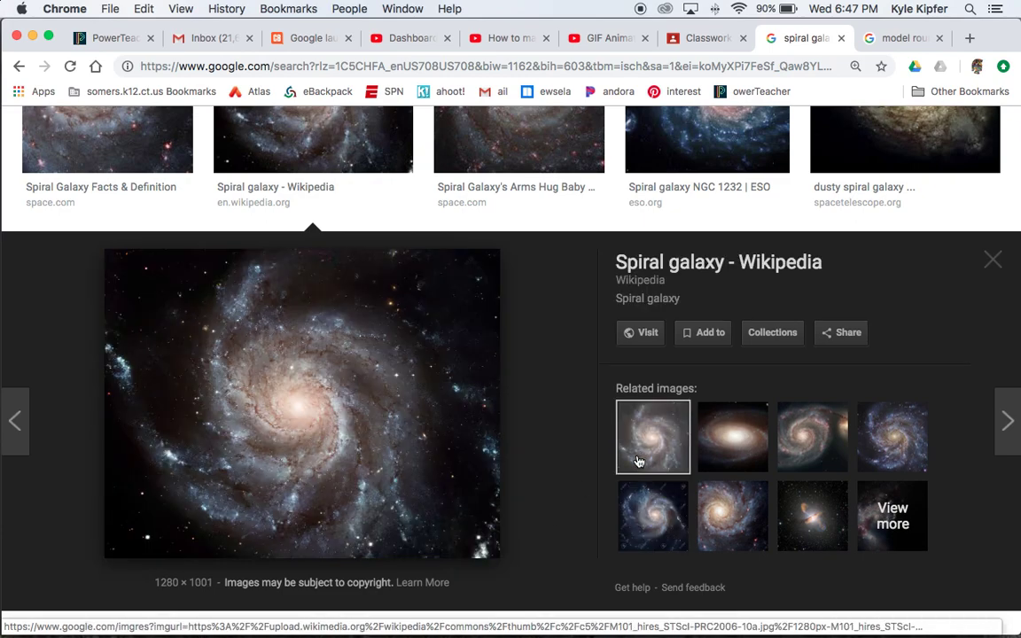
pyautogui.rightClick(303, 393)
pyautogui.click(371, 519)
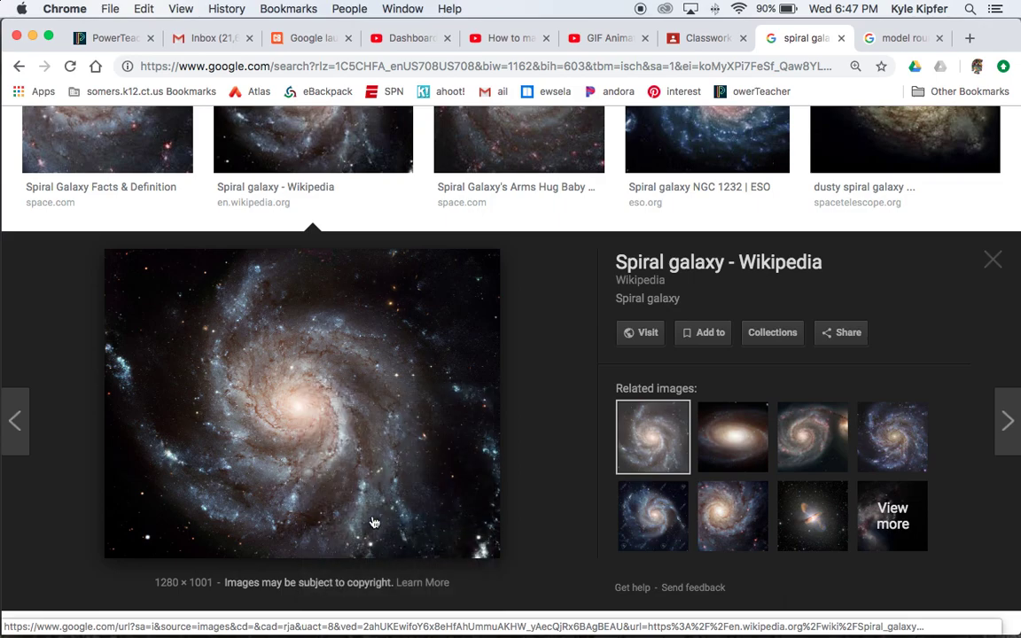
# Step: Switch back to Photoshop, paste the copied galaxy above the portrait layers, and scale it down to about 51%, shifting it over the face
pyautogui.press('super+Tab')
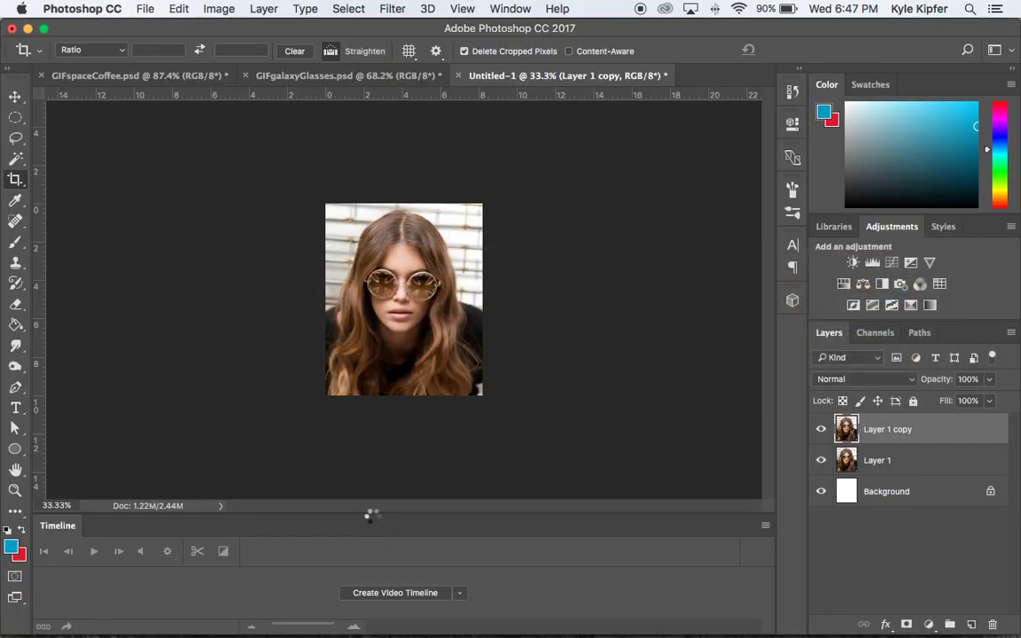
pyautogui.press('super+v')
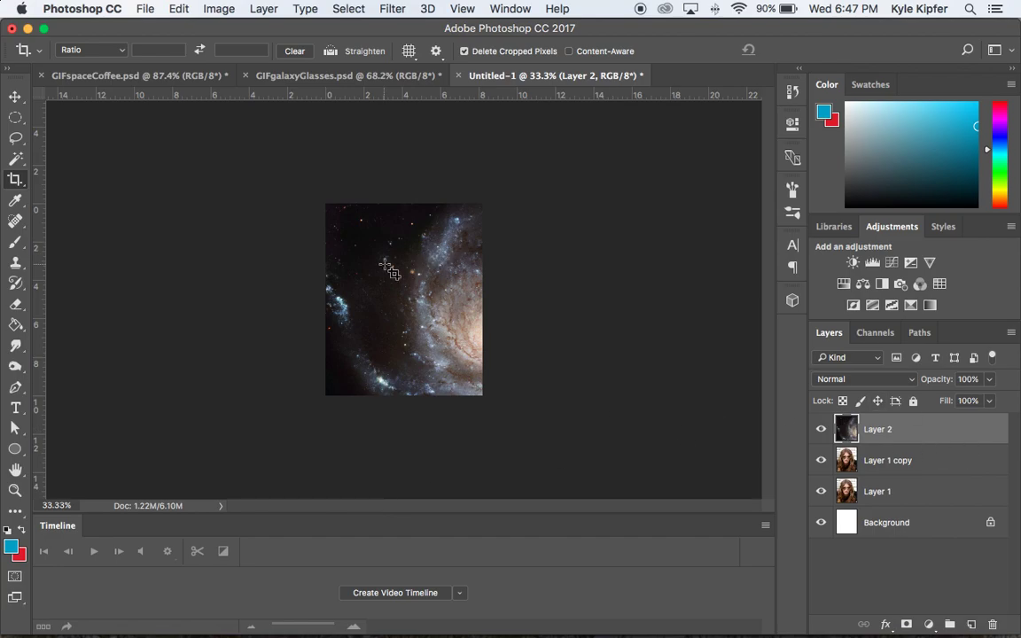
pyautogui.click(16, 97)
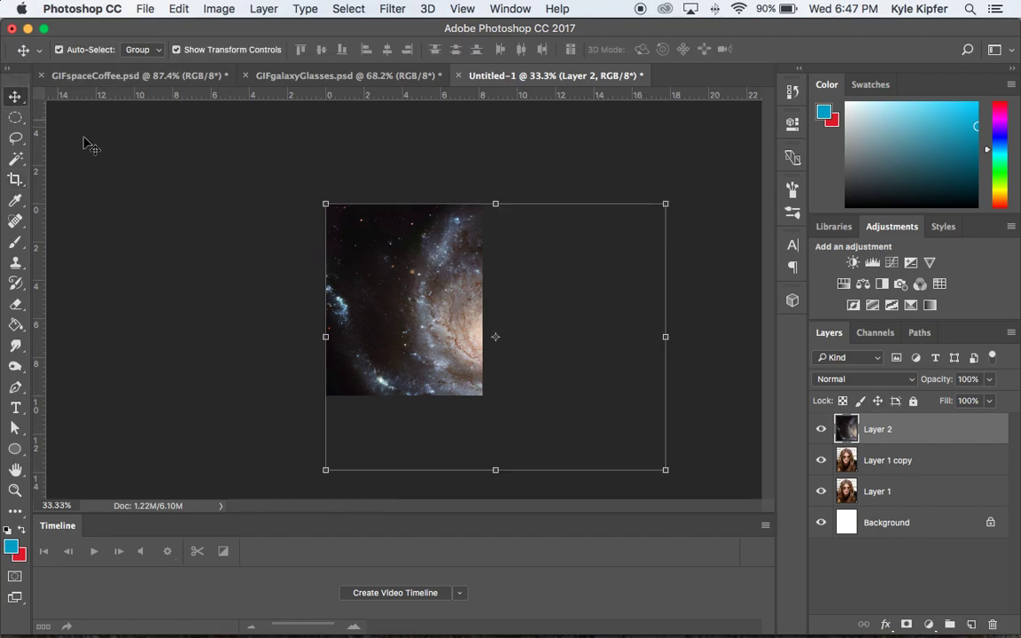
pyautogui.moveTo(326, 203); pyautogui.dragTo(492, 335)
pyautogui.moveTo(449, 284); pyautogui.dragTo(448, 277)
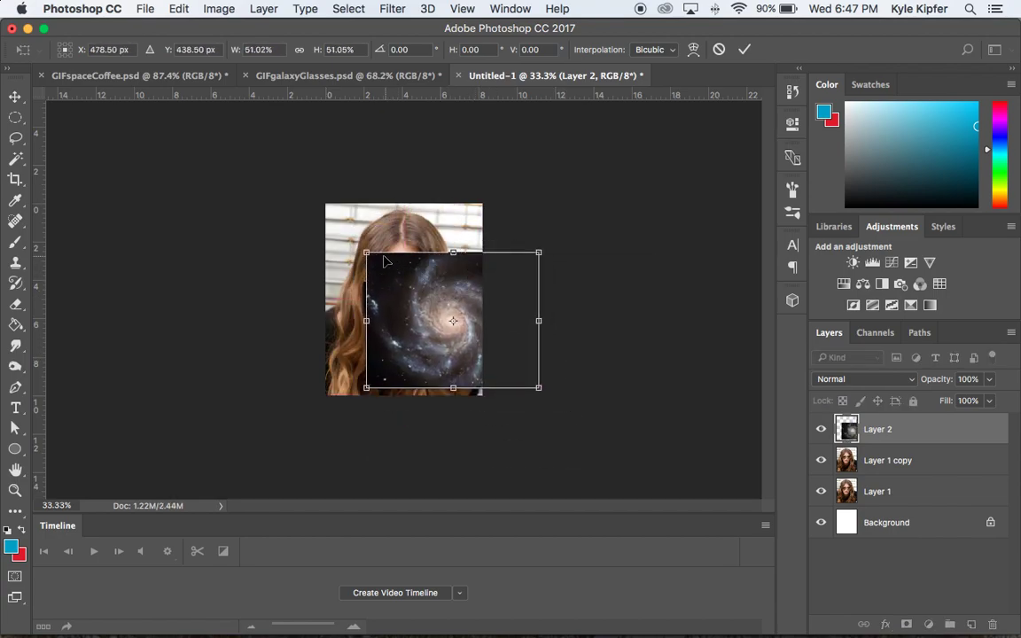
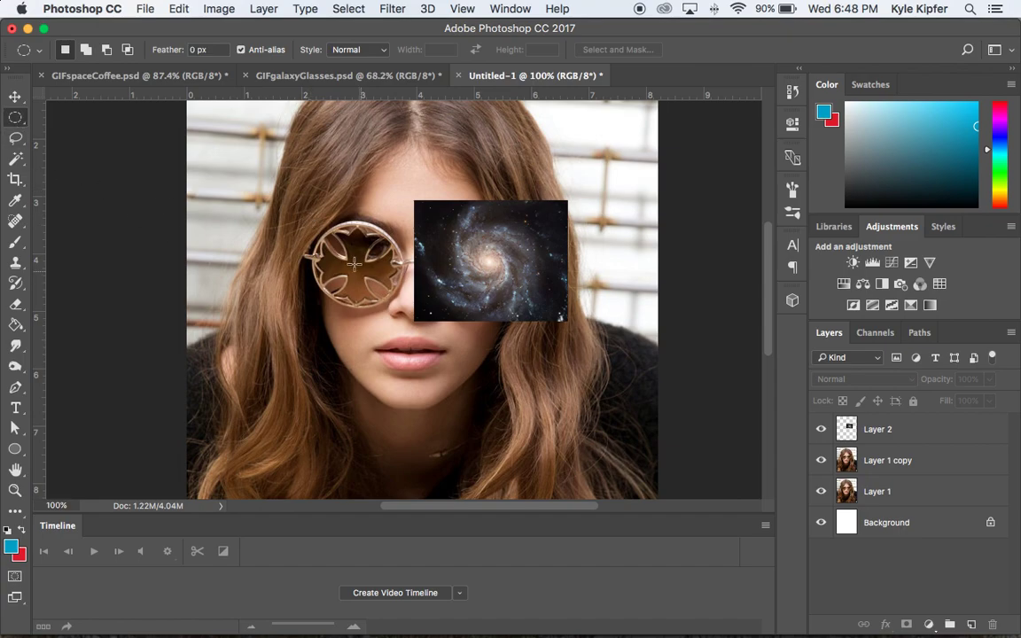
# Step: Make an elliptical selection around the left lens, add it as a layer mask on Layer 1 copy, and apply the mask
pyautogui.moveTo(315, 222); pyautogui.dragTo(395, 305)
pyautogui.click(903, 468)
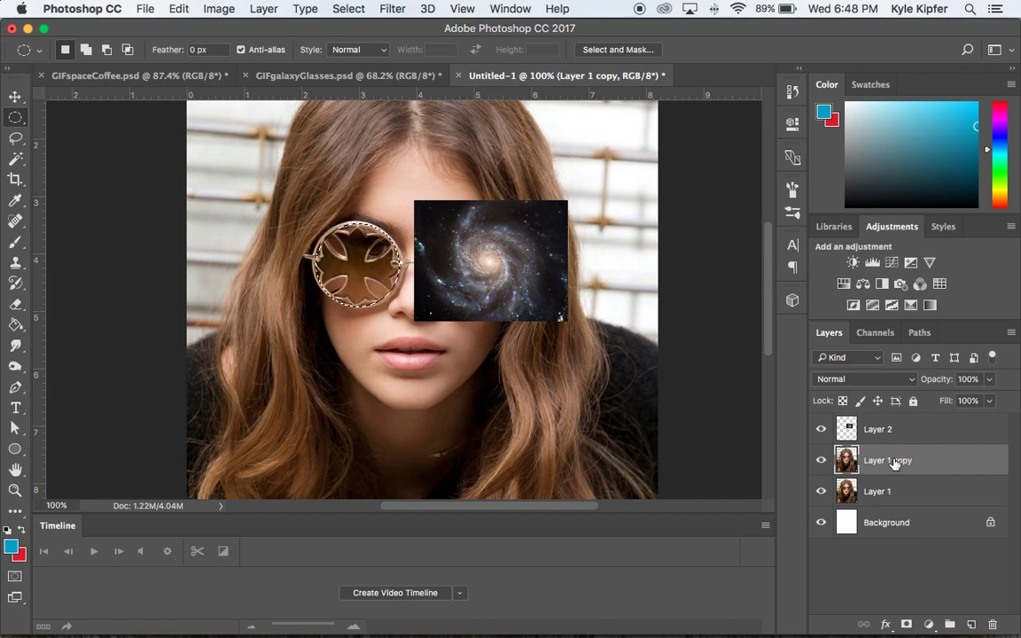
pyautogui.click(905, 625)
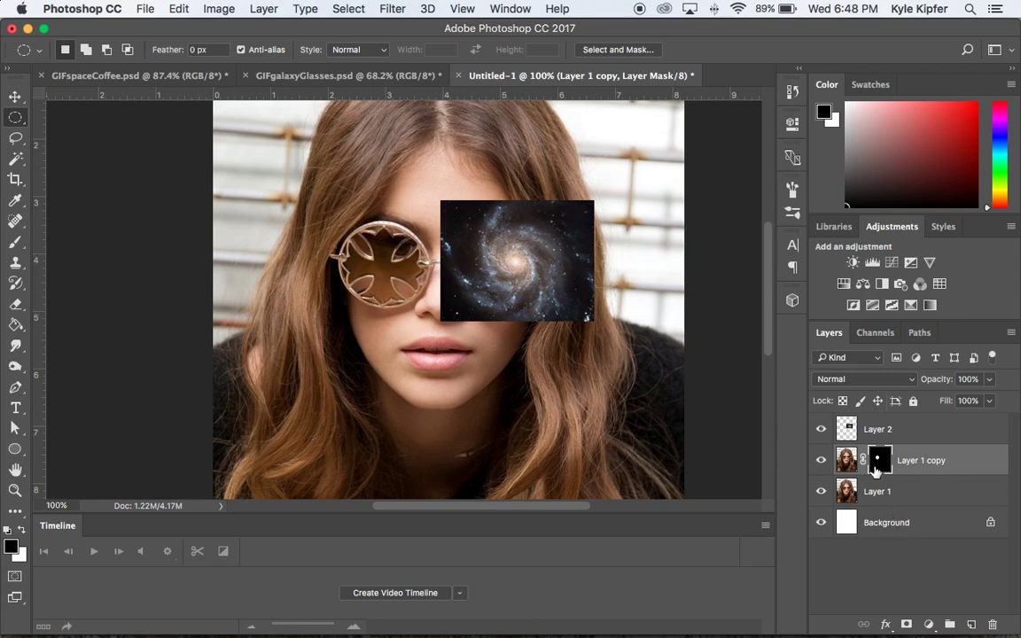
pyautogui.rightClick(883, 463)
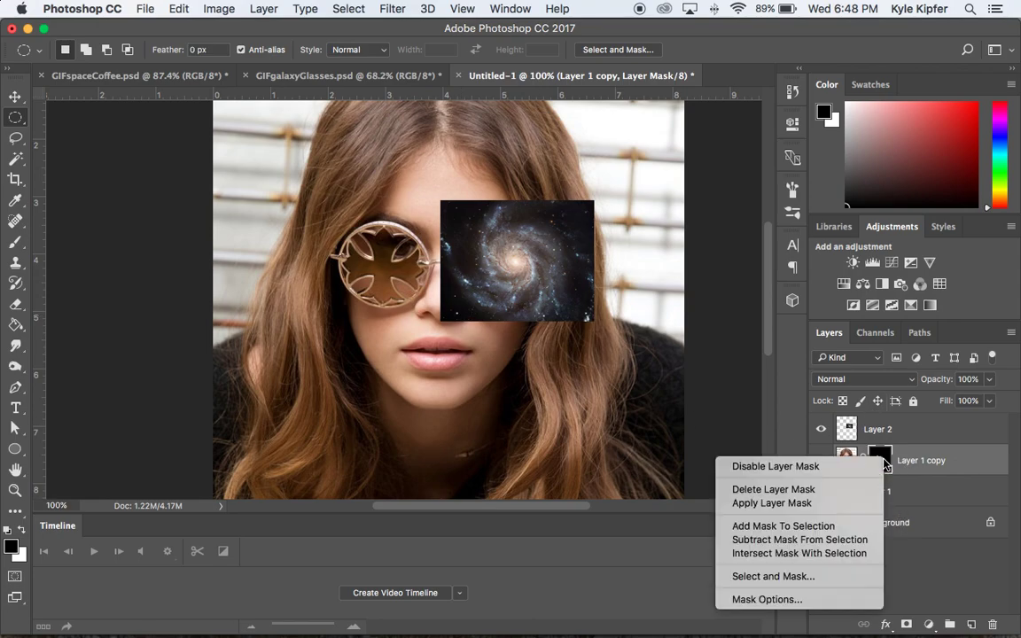
pyautogui.click(808, 502)
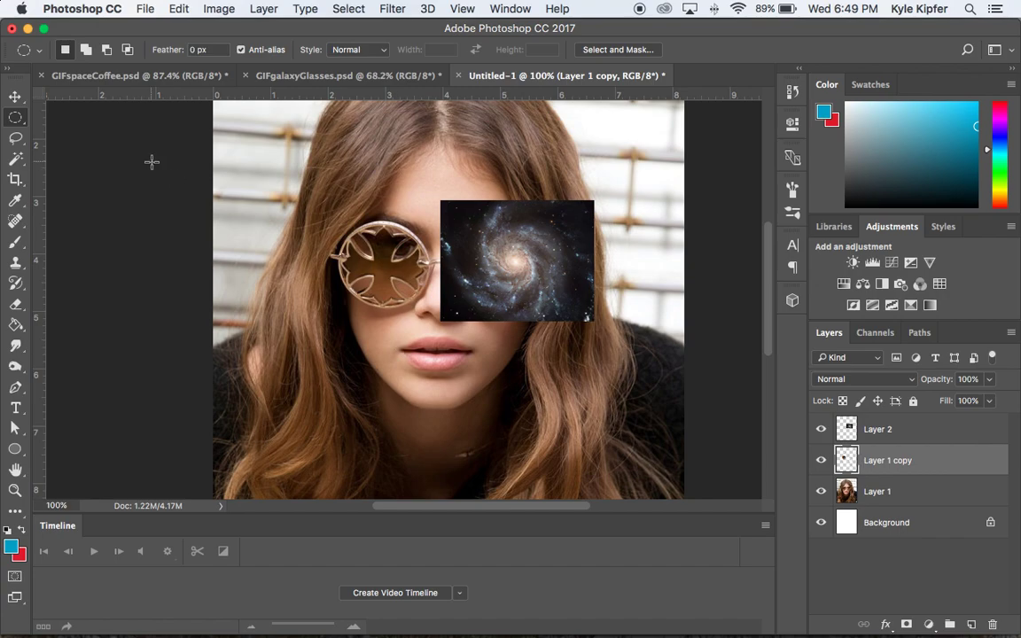
# Step: Move the galaxy on Layer 2 so that it covers the left lens, with its core near the lens center
pyautogui.click(15, 96)
pyautogui.click(493, 262)
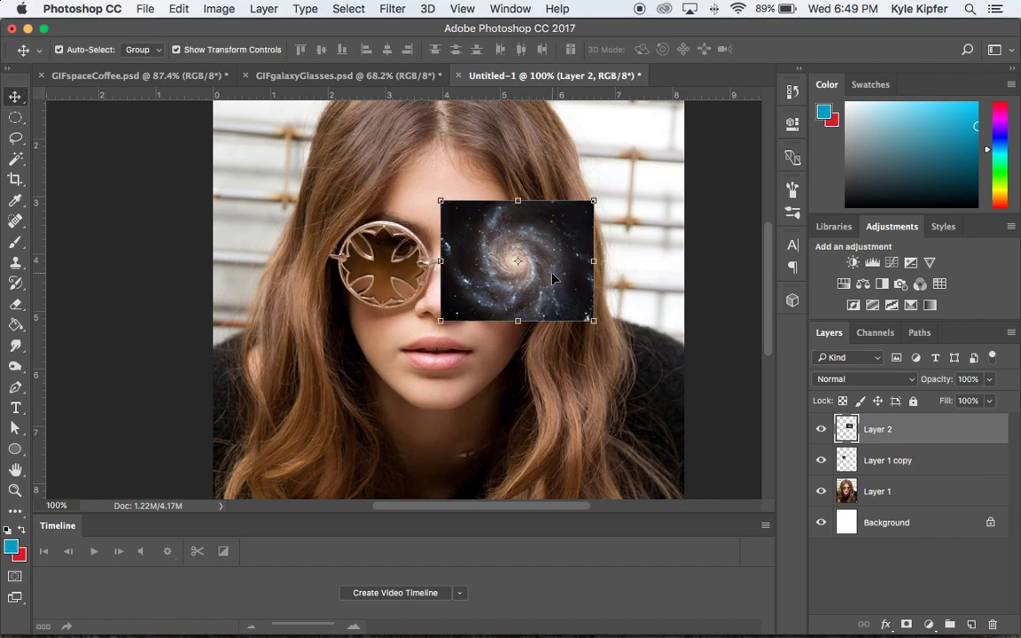
pyautogui.moveTo(552, 279); pyautogui.dragTo(404, 280)
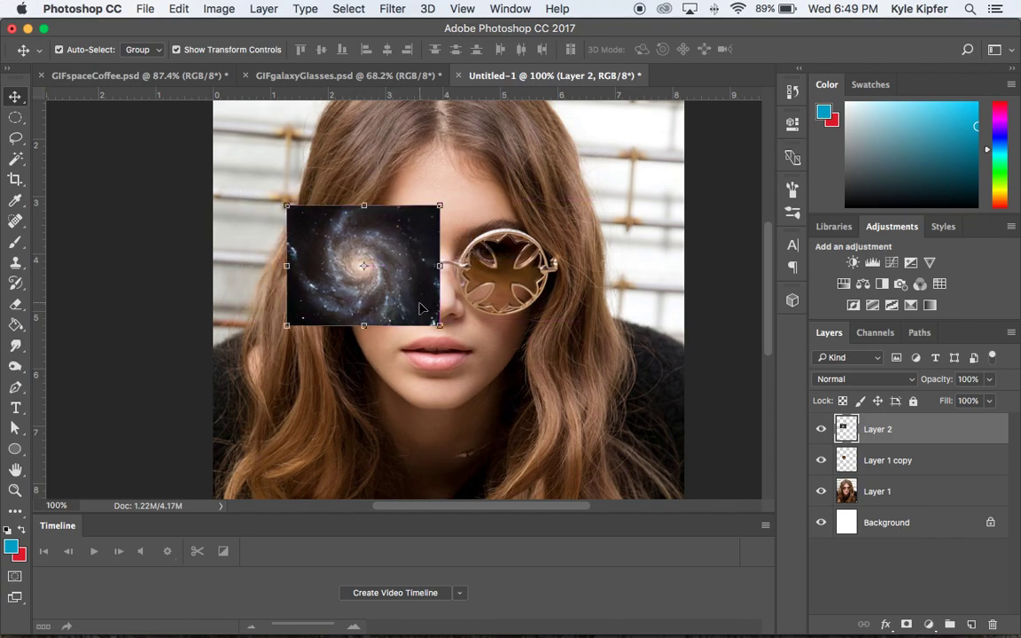
pyautogui.moveTo(324, 305)
pyautogui.mouseDown()
pyautogui.moveTo(345, 303)
pyautogui.moveTo(334, 303)
pyautogui.mouseUp()
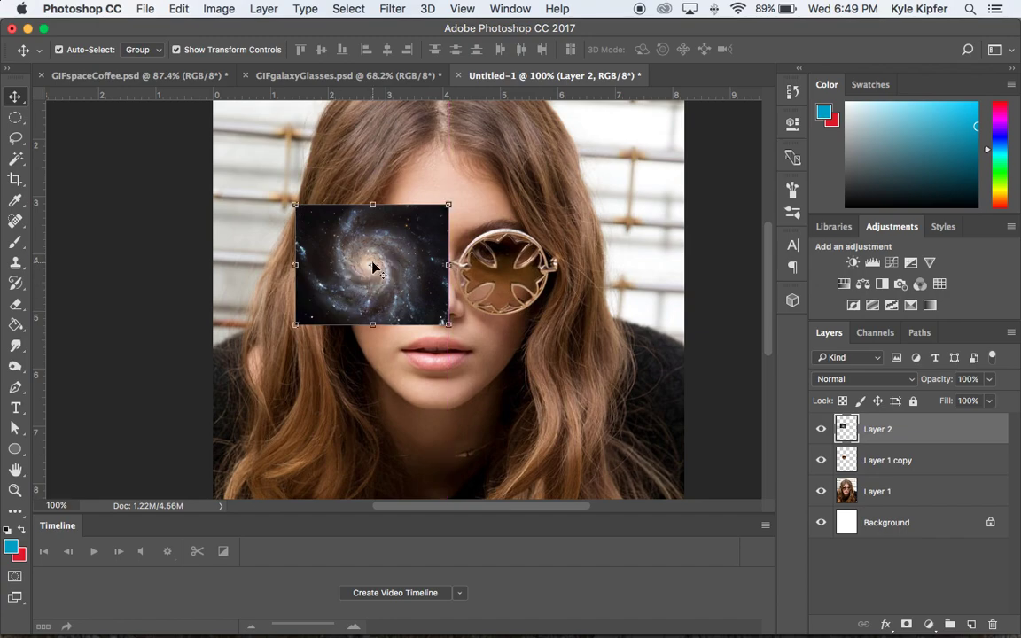
# Step: Create a clipping mask that clips the Layer 2 galaxy to the left lens on Layer 1 copy
pyautogui.rightClick(923, 431)
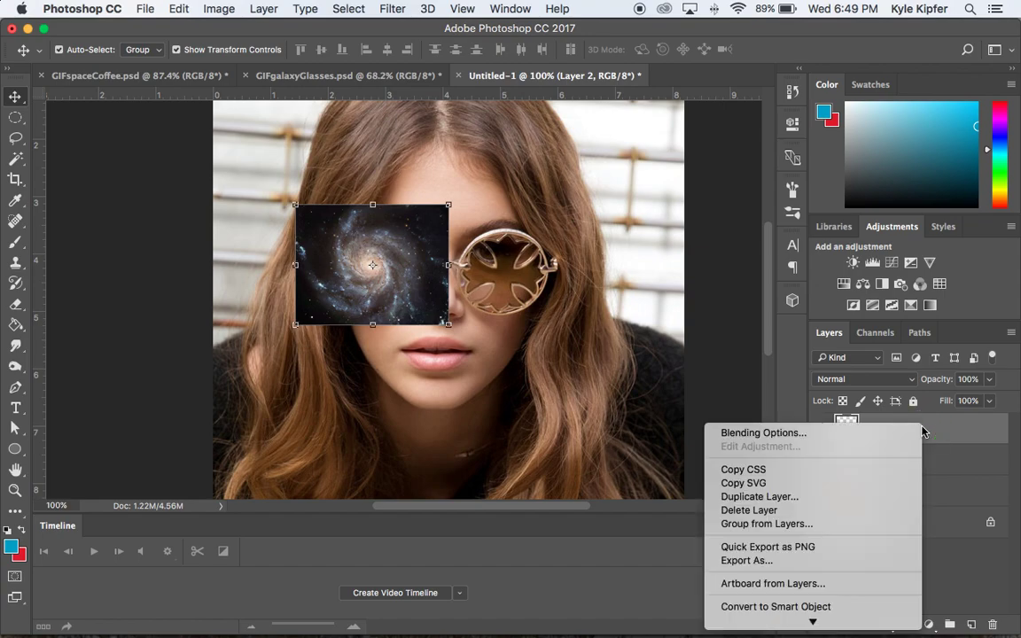
pyautogui.scroll(-5, 824, 538)
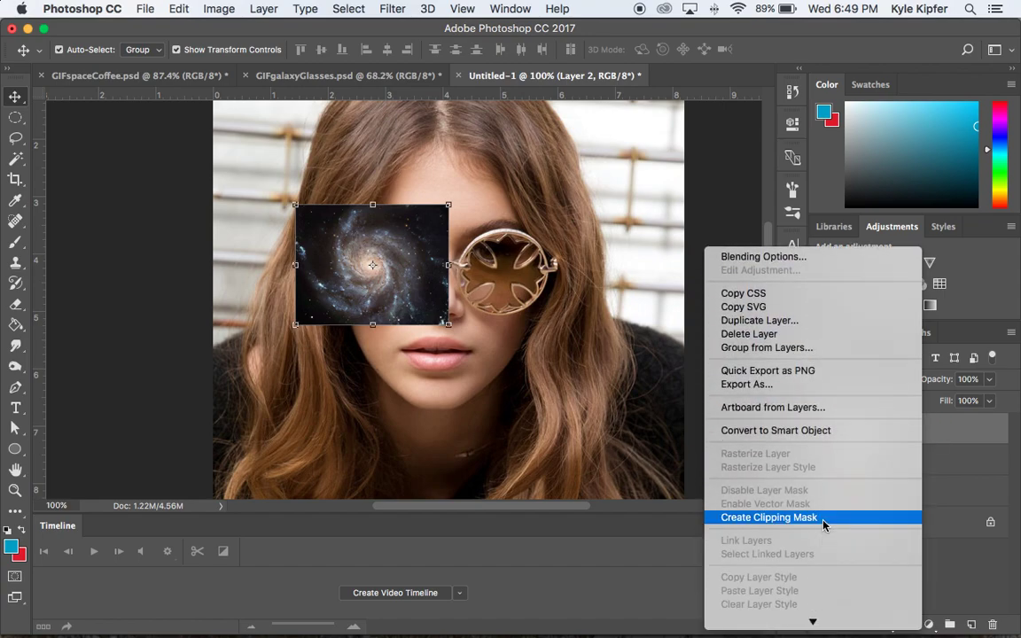
pyautogui.click(823, 517)
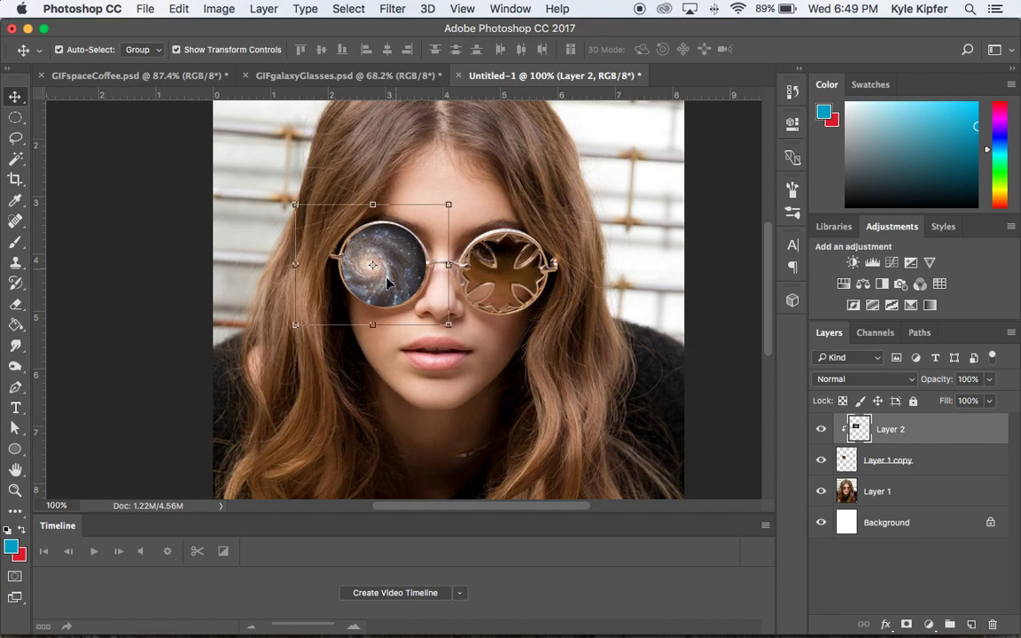
# Step: Convert the clipped galaxy on Layer 2 to a smart object and deselect the layer
pyautogui.rightClick(924, 433)
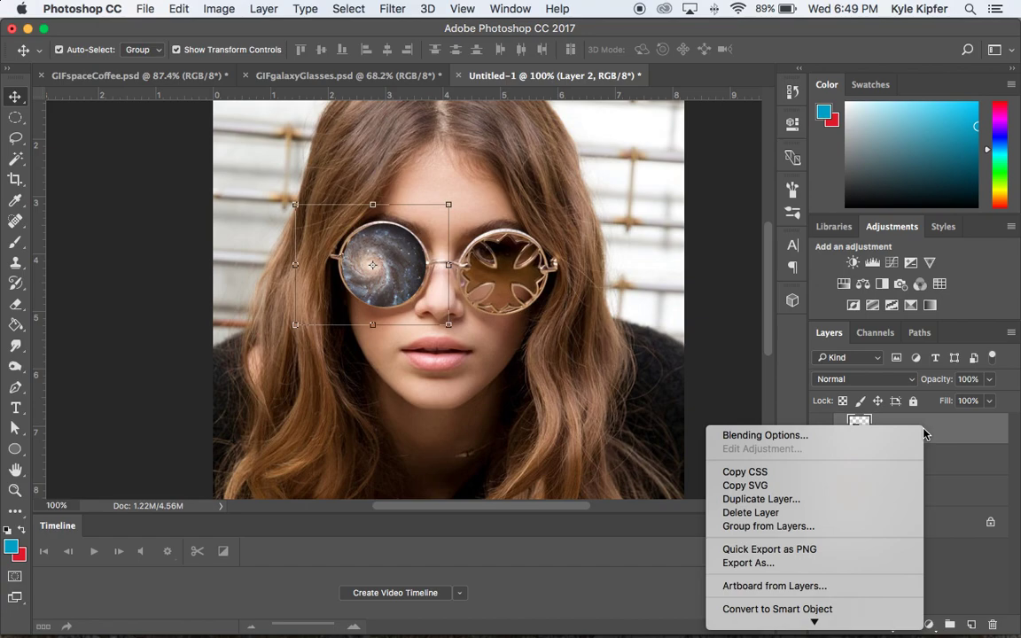
pyautogui.scroll(-3, 839, 523)
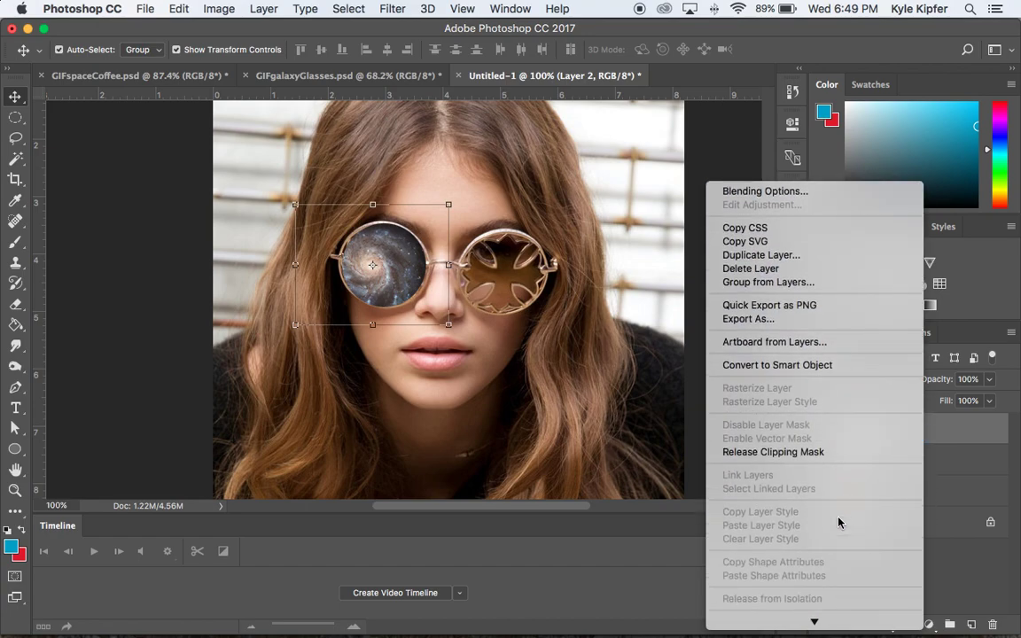
pyautogui.scroll(-2, 838, 523)
pyautogui.click(785, 270)
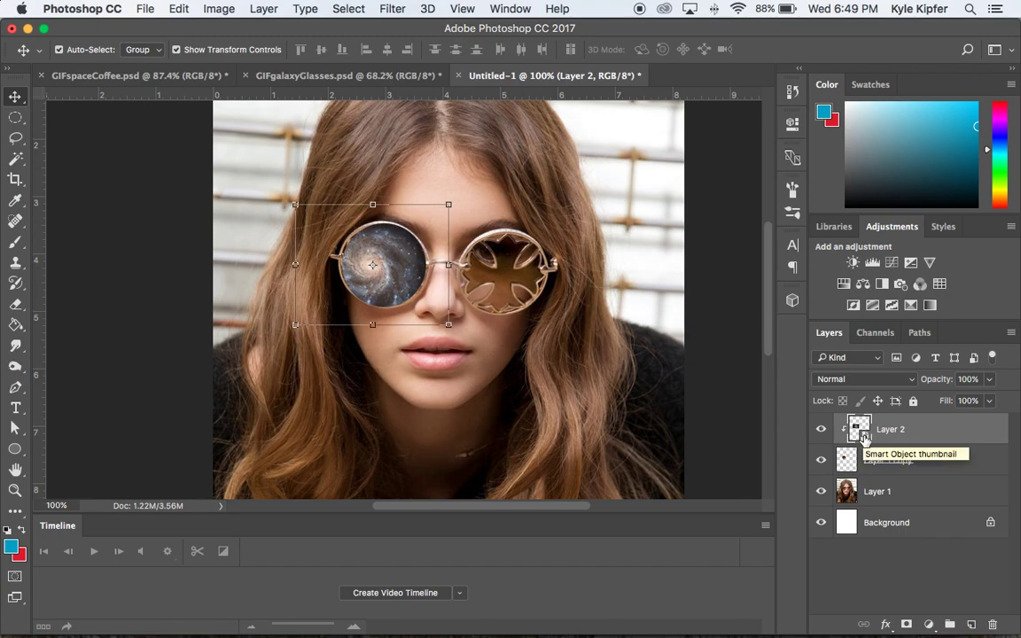
pyautogui.click(124, 323)
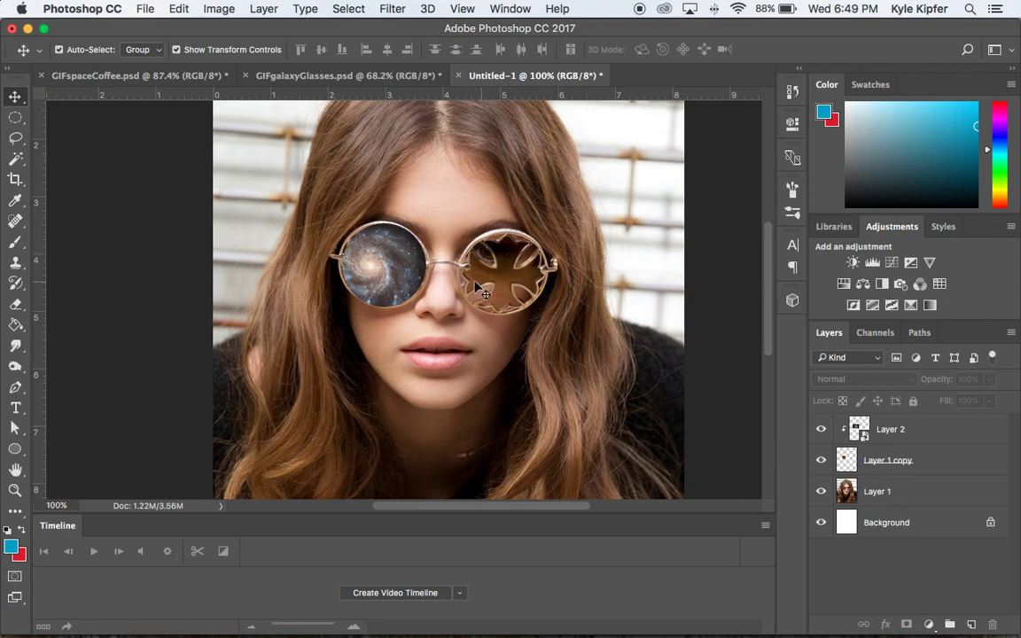
# Step: Duplicate the Layer 1 portrait within the same document, keeping the suggested name Layer 1 copy 2
pyautogui.rightClick(911, 491)
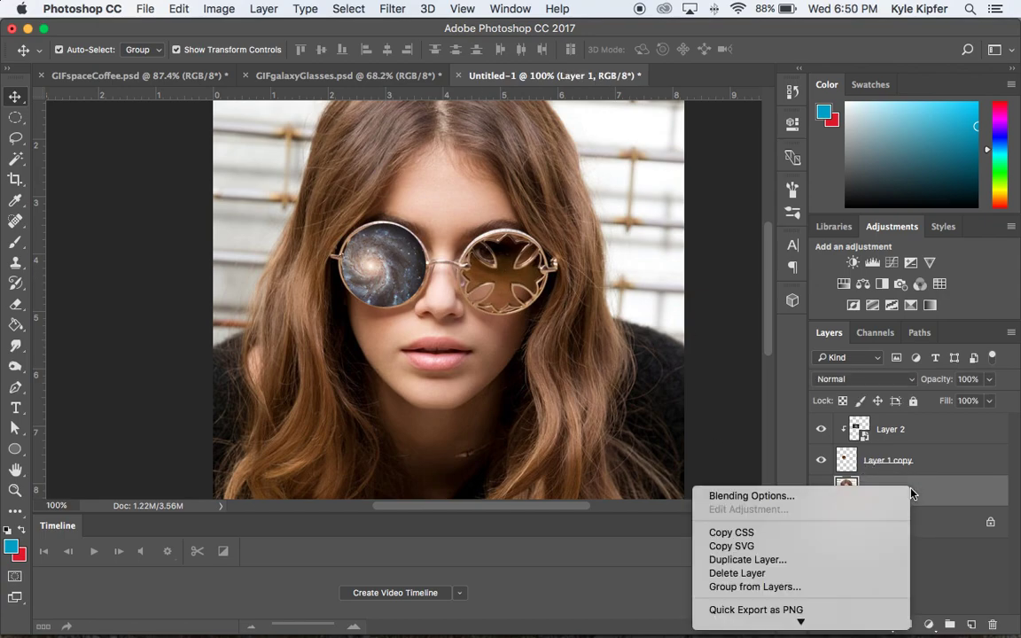
pyautogui.scroll(-5, 837, 524)
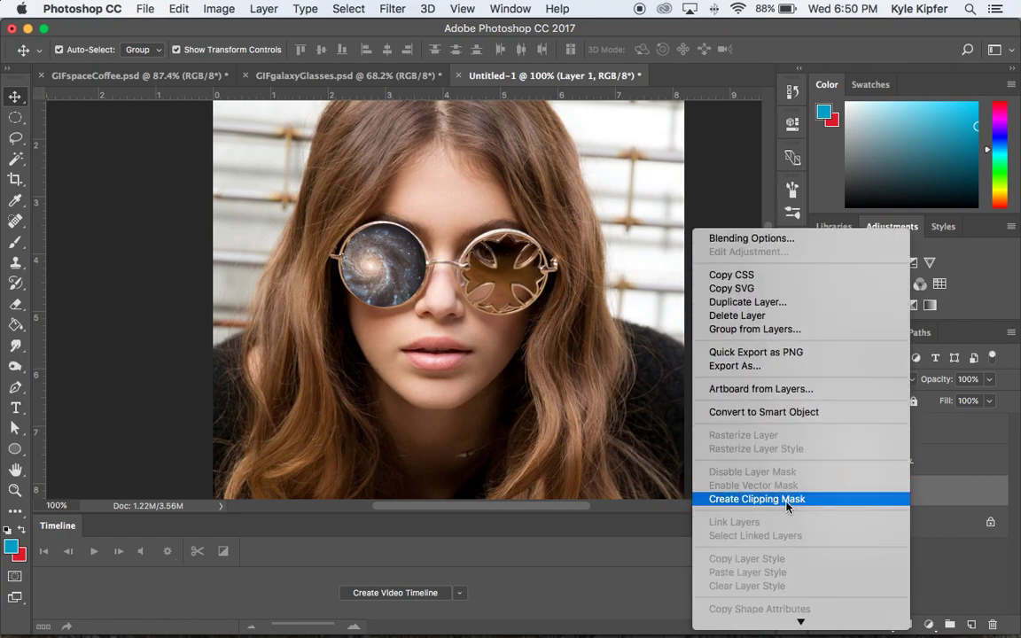
pyautogui.click(786, 302)
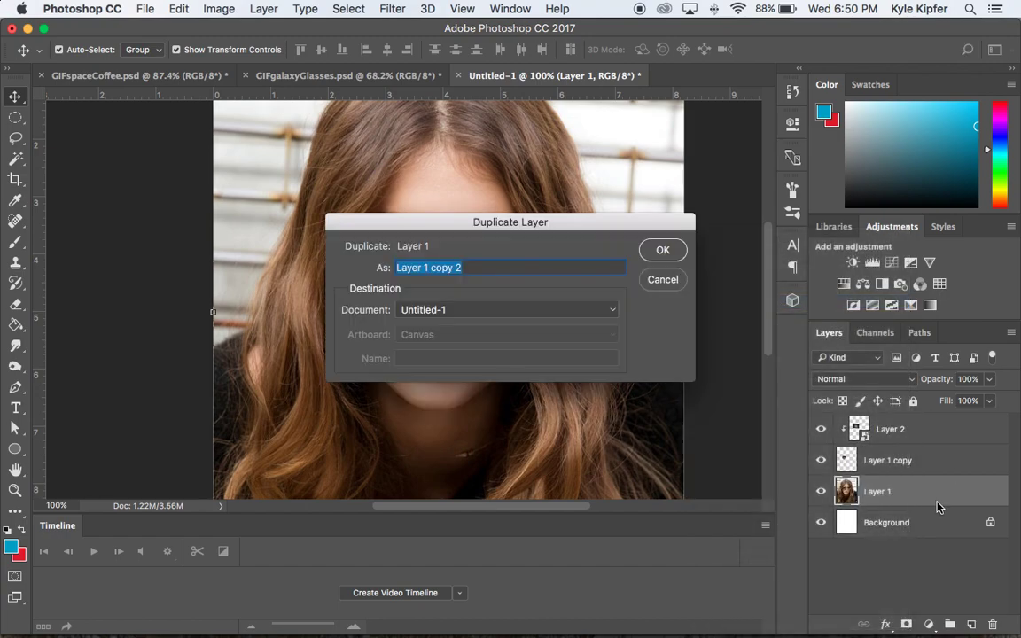
pyautogui.click(662, 252)
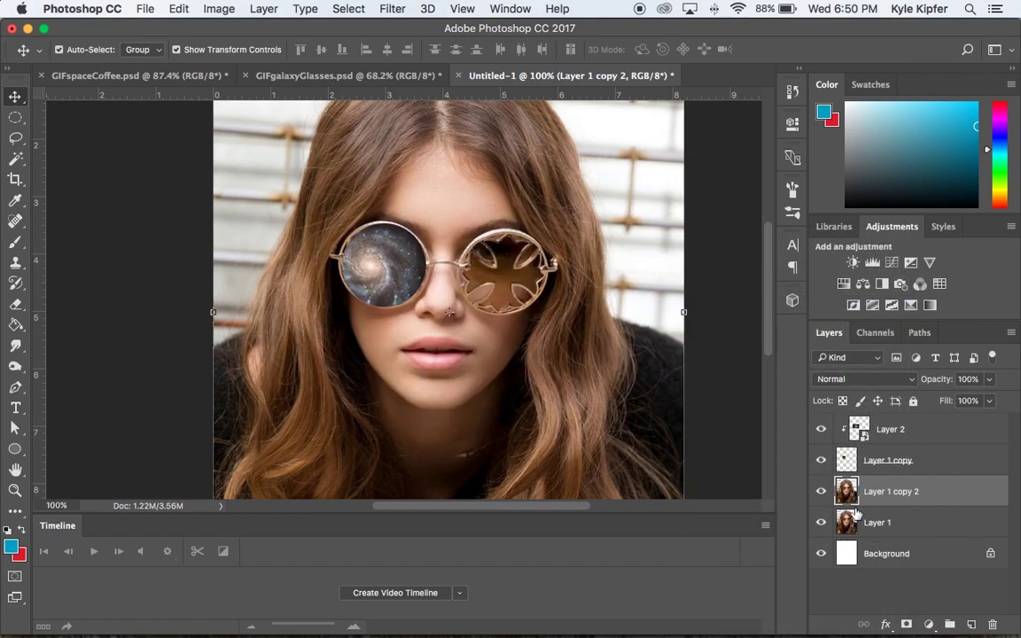
# Step: Make an elliptical selection around the right lens, add it as a layer mask on Layer 1 copy 2, and apply the mask
pyautogui.click(15, 117)
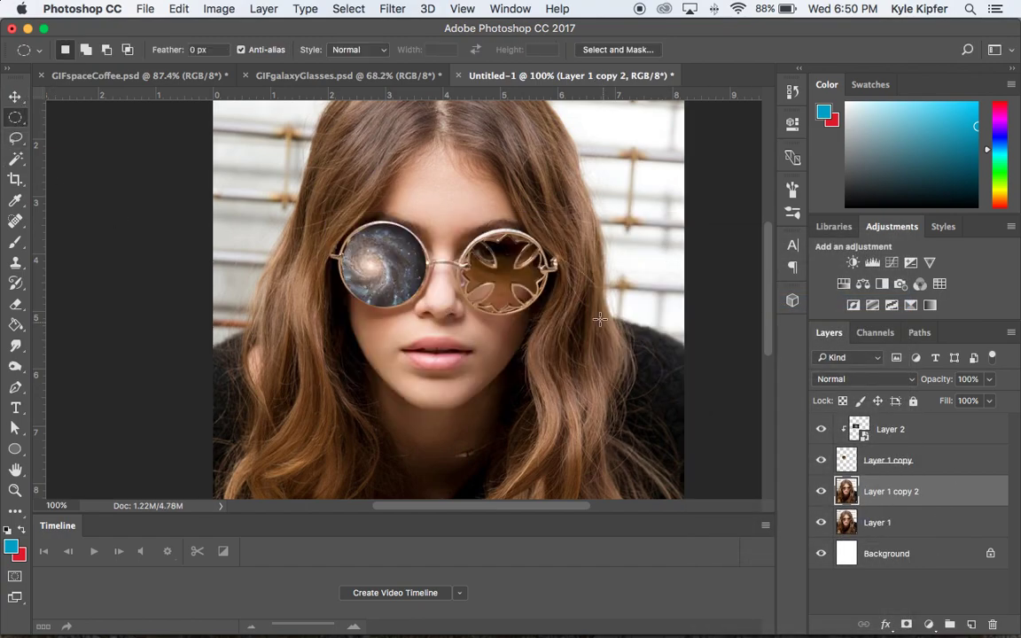
pyautogui.moveTo(460, 234); pyautogui.dragTo(541, 312)
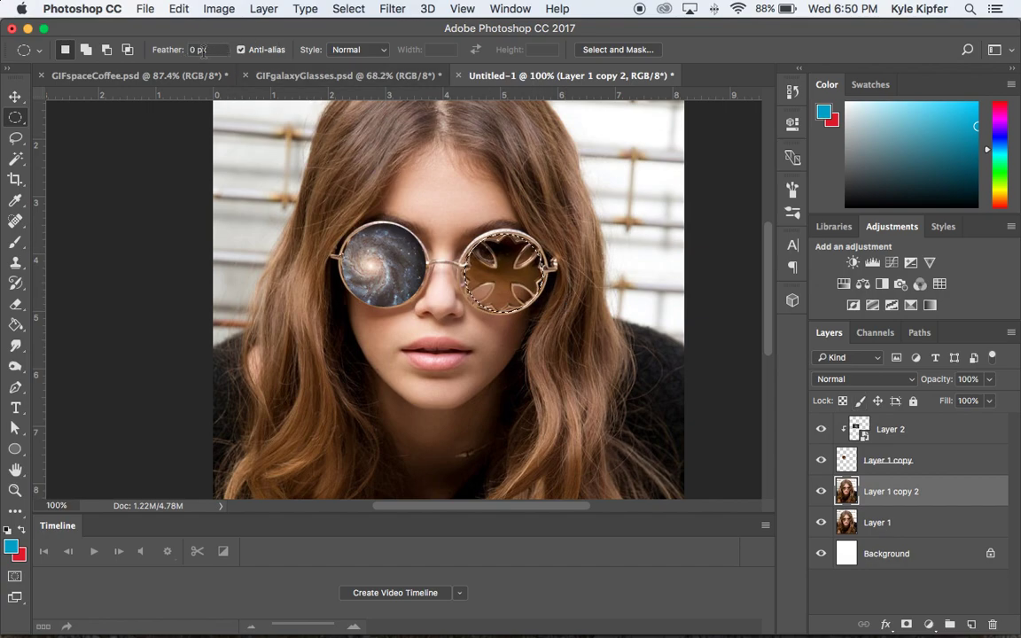
pyautogui.click(906, 625)
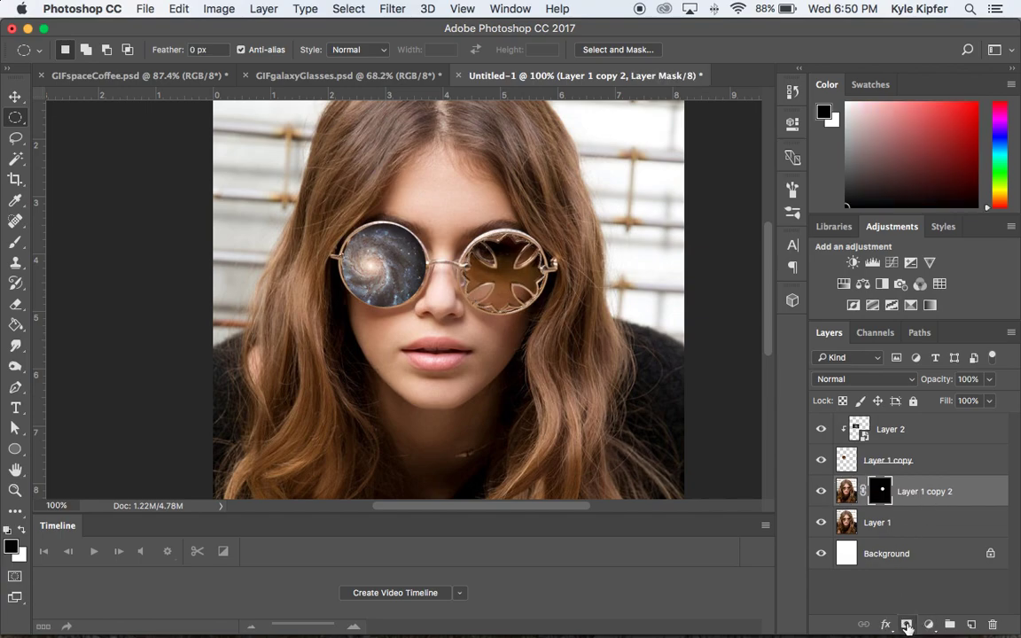
pyautogui.rightClick(883, 491)
pyautogui.click(847, 526)
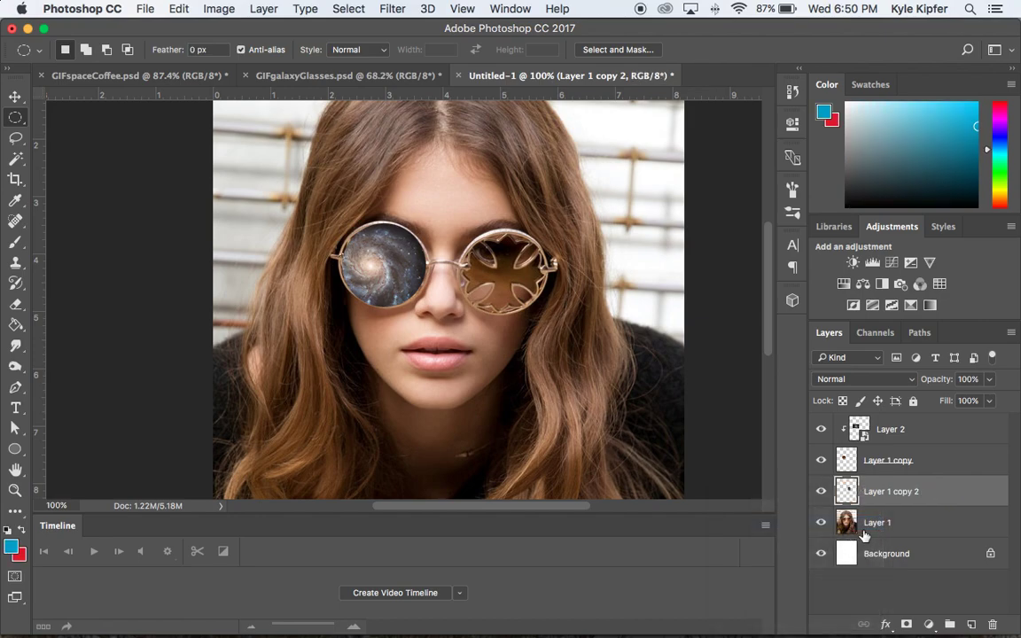
pyautogui.moveTo(864, 533); pyautogui.dragTo(768, 479)
# Step: Paste the galaxy again as a new layer above Layer 2 and scale it down proportionally to about 26%
pyautogui.click(907, 432)
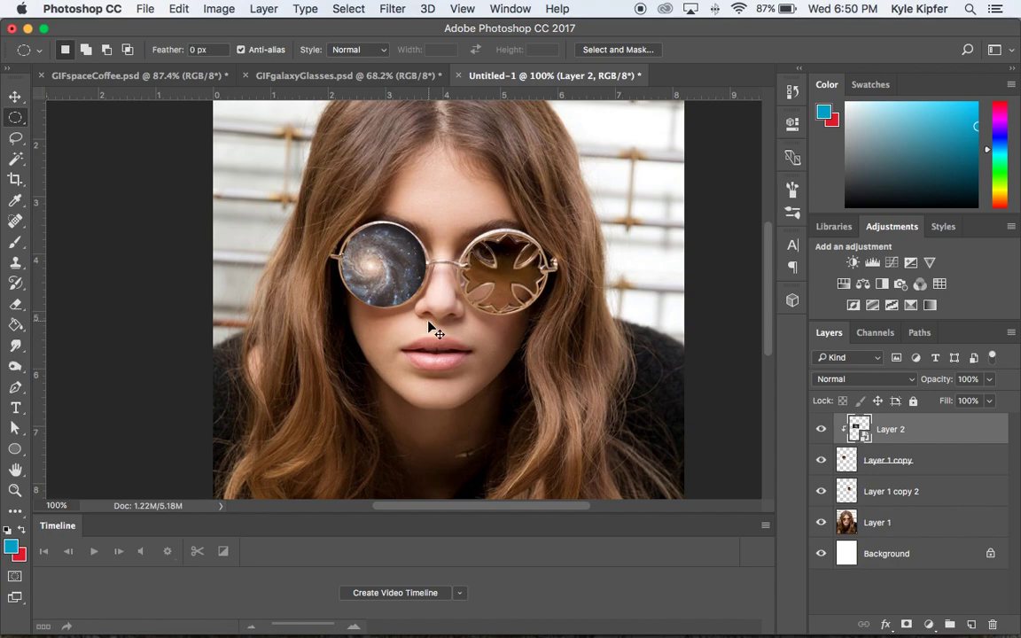
pyautogui.press('super+v')
pyautogui.scroll(5, 364, 269)
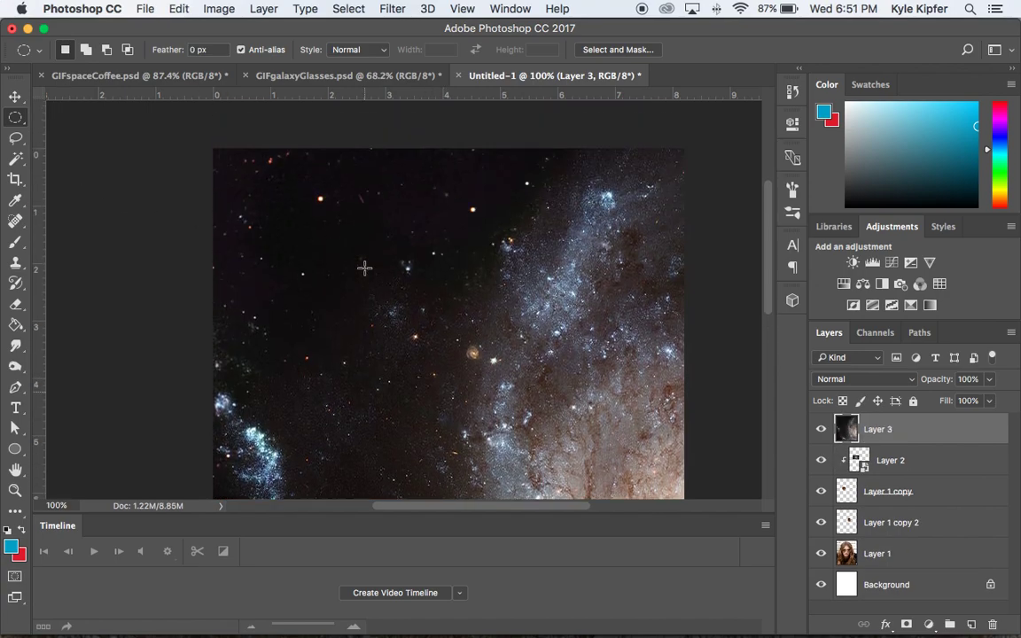
pyautogui.click(15, 96)
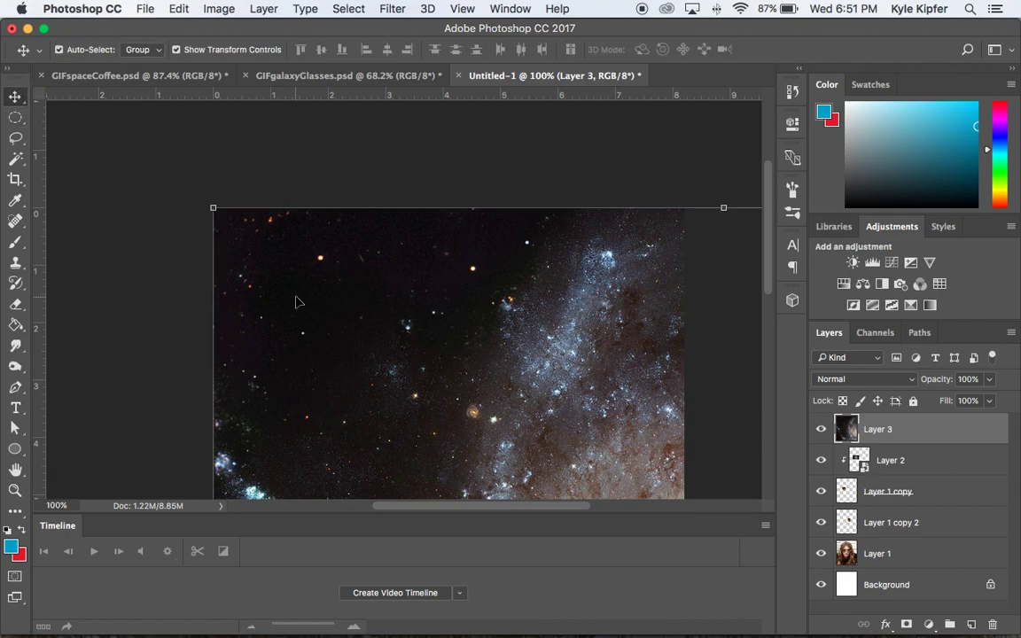
pyautogui.moveTo(212, 213); pyautogui.dragTo(616, 368)
pyautogui.scroll(-9, 616, 368)
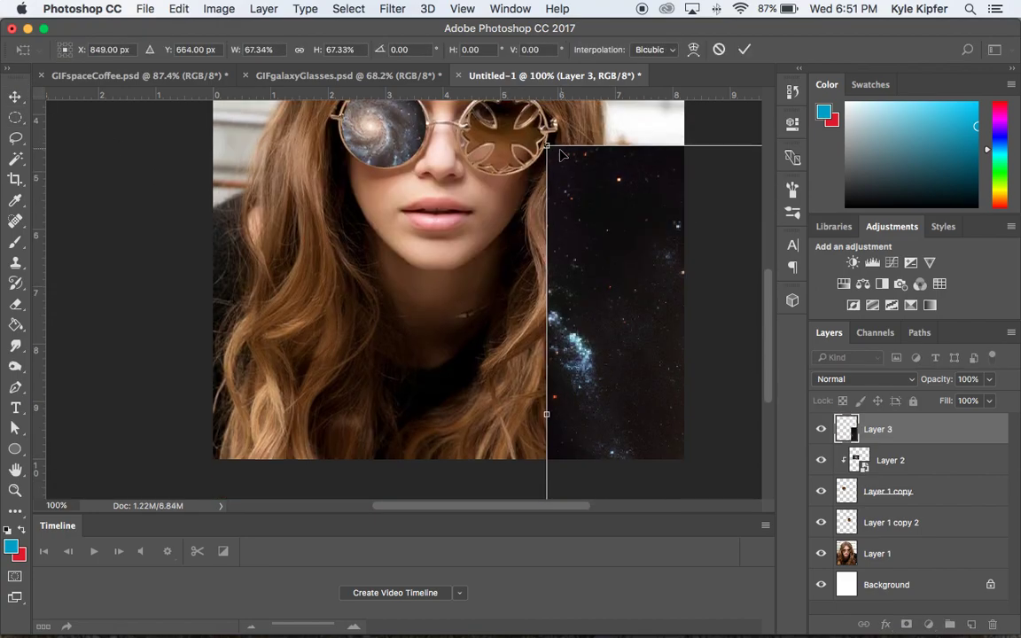
pyautogui.moveTo(542, 181); pyautogui.dragTo(687, 310)
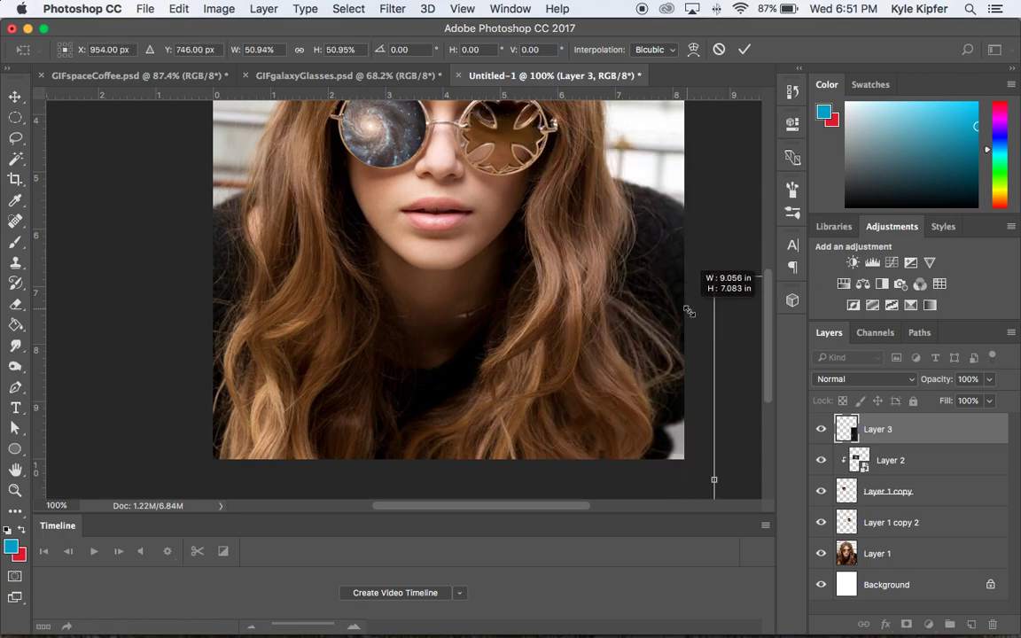
pyautogui.moveTo(649, 267); pyautogui.dragTo(716, 312)
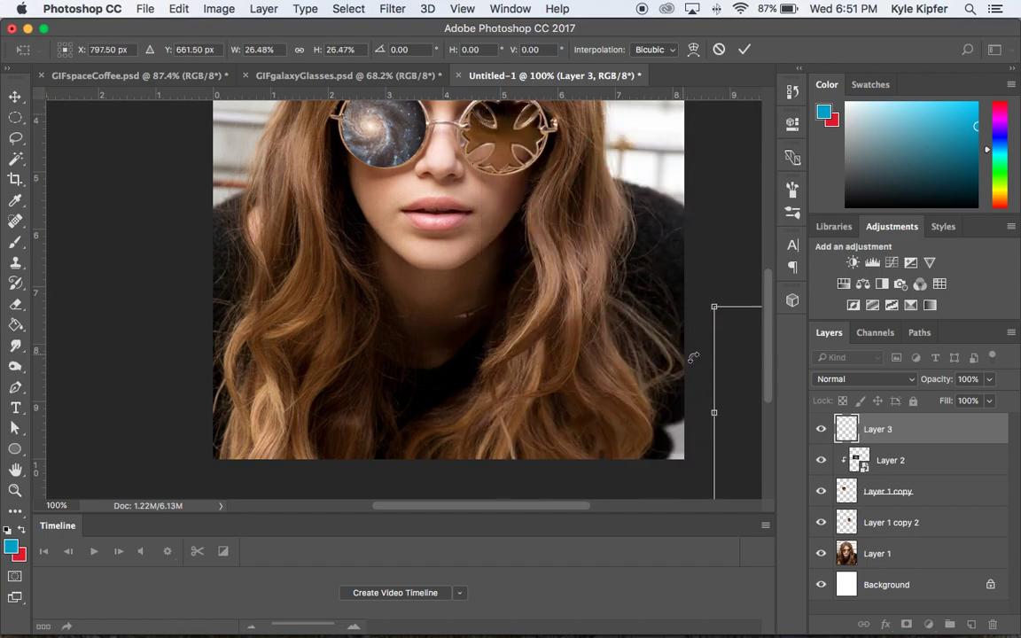
# Step: Position the pasted galaxy on Layer 3 over the right lens and scale it down proportionally to about 10%
pyautogui.moveTo(734, 376); pyautogui.dragTo(453, 217)
pyautogui.moveTo(423, 135); pyautogui.dragTo(589, 288)
pyautogui.moveTo(661, 287); pyautogui.dragTo(522, 122)
pyautogui.scroll(5, 574, 246)
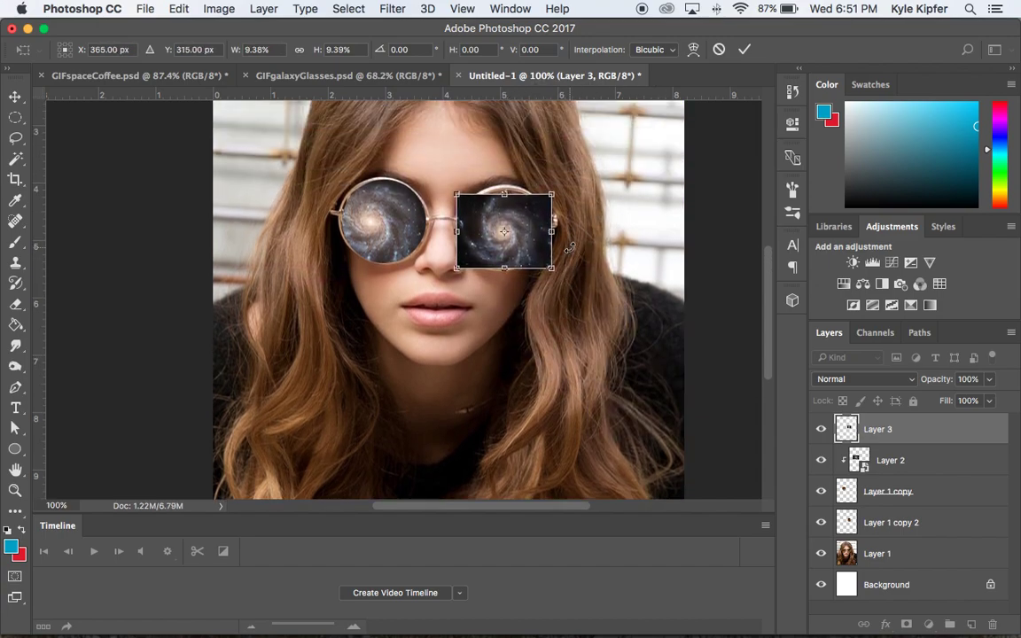
pyautogui.moveTo(551, 213); pyautogui.dragTo(558, 208)
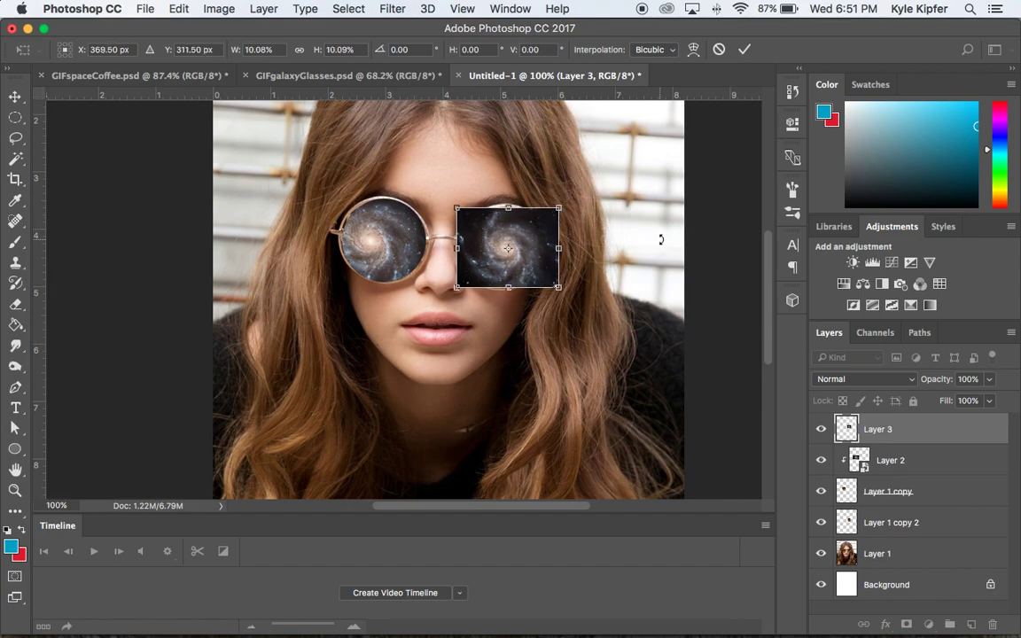
pyautogui.press('Return')
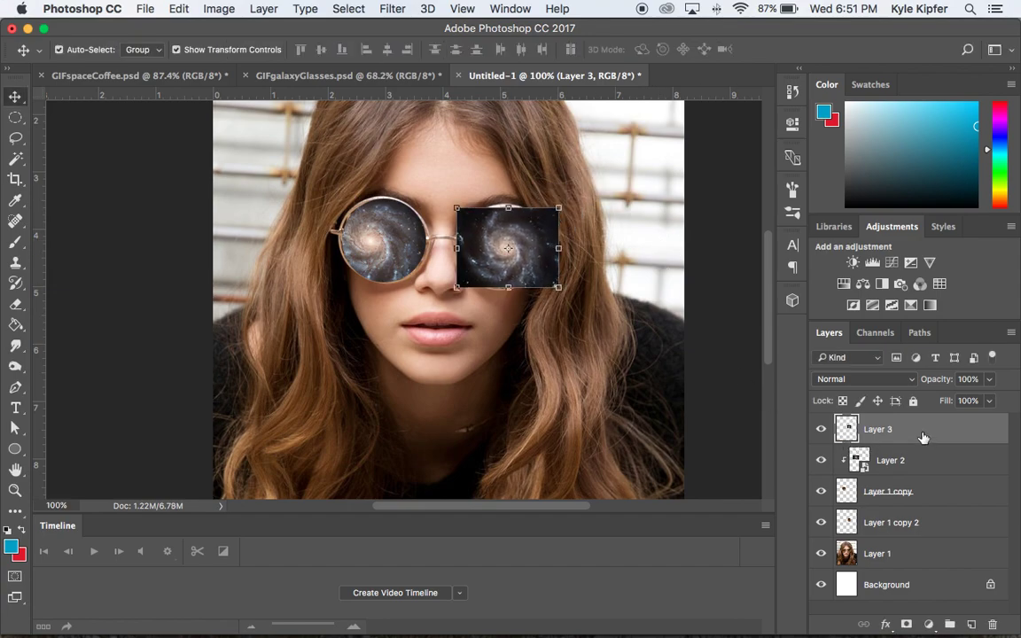
# Step: Move Layer 1 copy 2 directly beneath Layer 3 and clip Layer 3 to it with a clipping mask
pyautogui.click(908, 499)
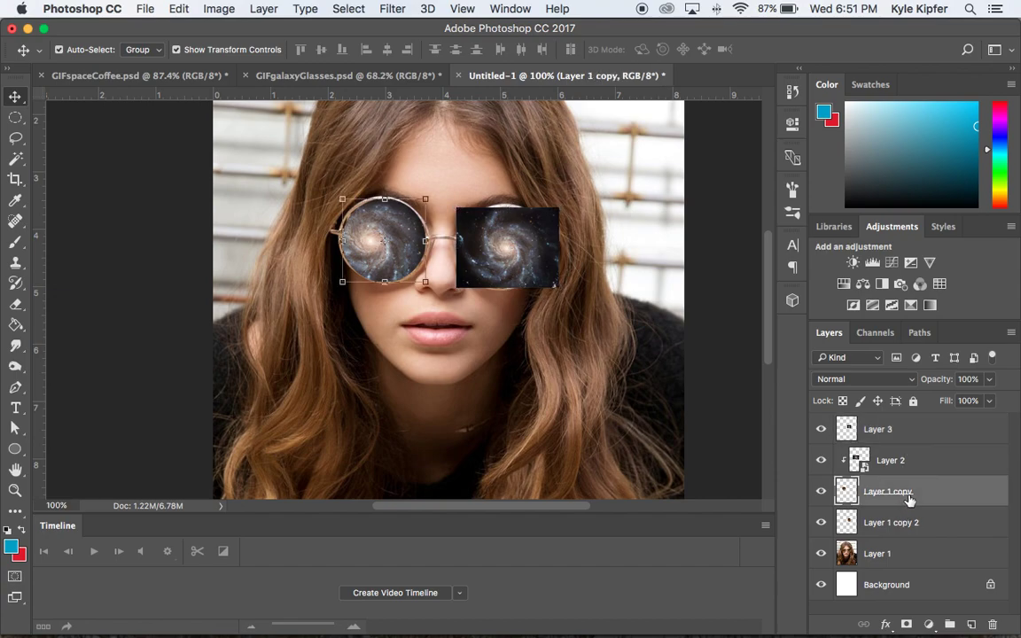
pyautogui.click(903, 530)
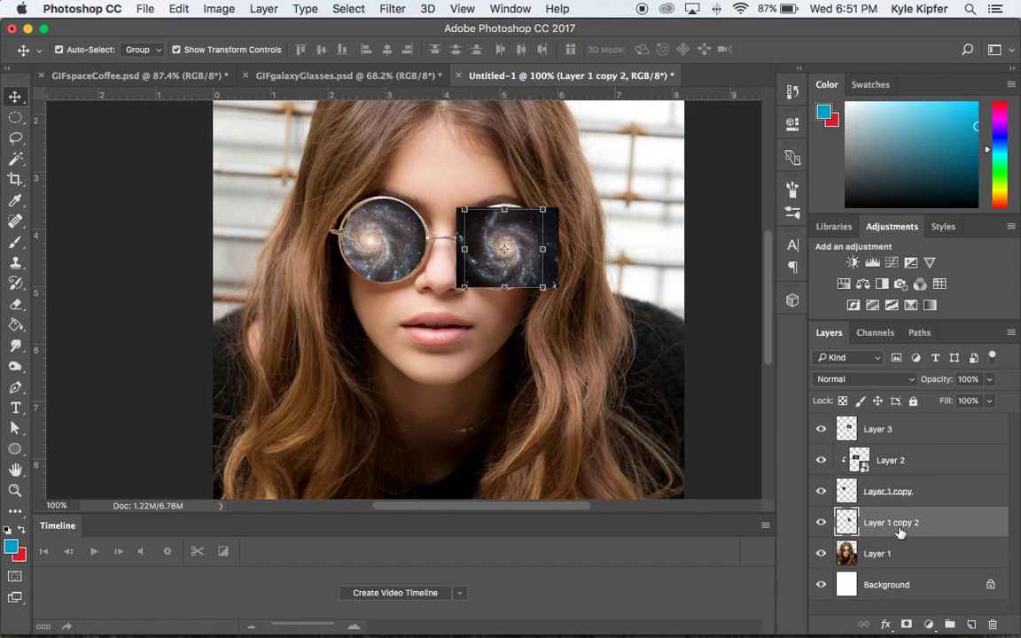
pyautogui.moveTo(895, 462)
pyautogui.mouseDown()
pyautogui.moveTo(902, 472)
pyautogui.moveTo(904, 454)
pyautogui.mouseUp()
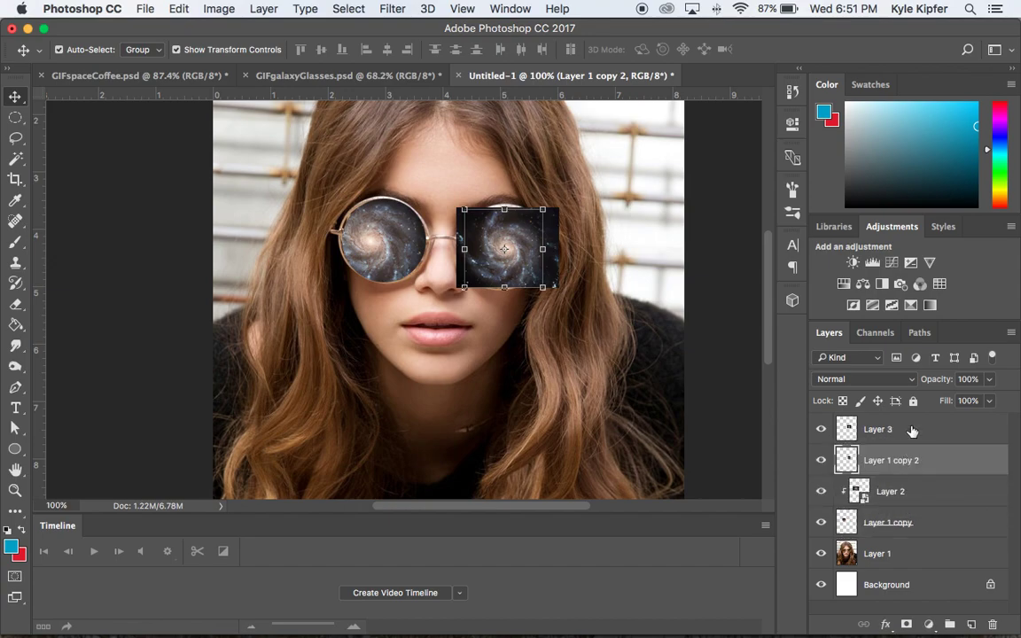
pyautogui.rightClick(912, 430)
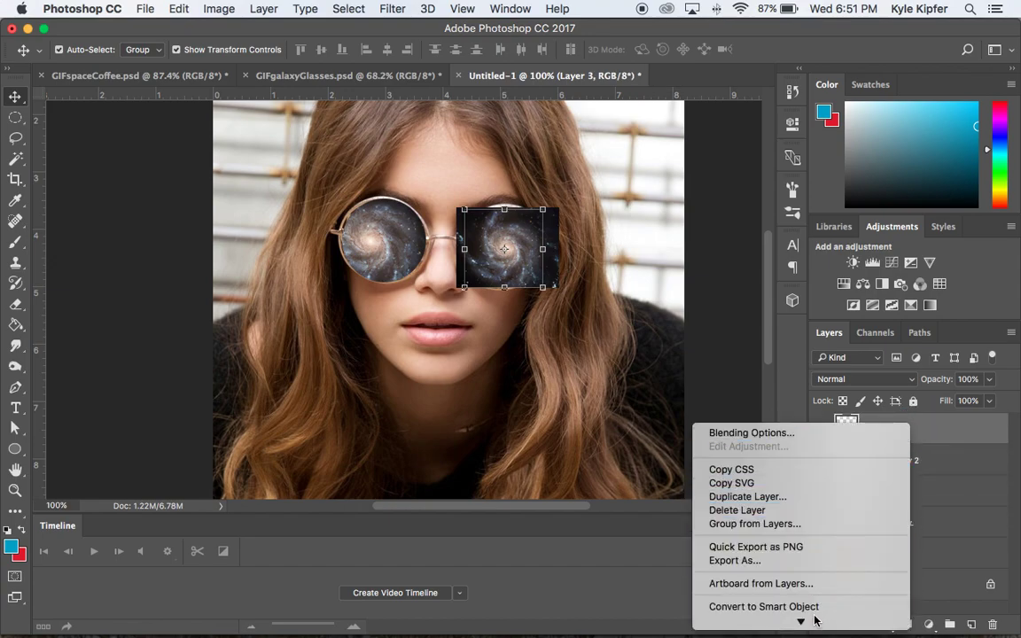
pyautogui.moveTo(813, 617)
pyautogui.click(822, 520)
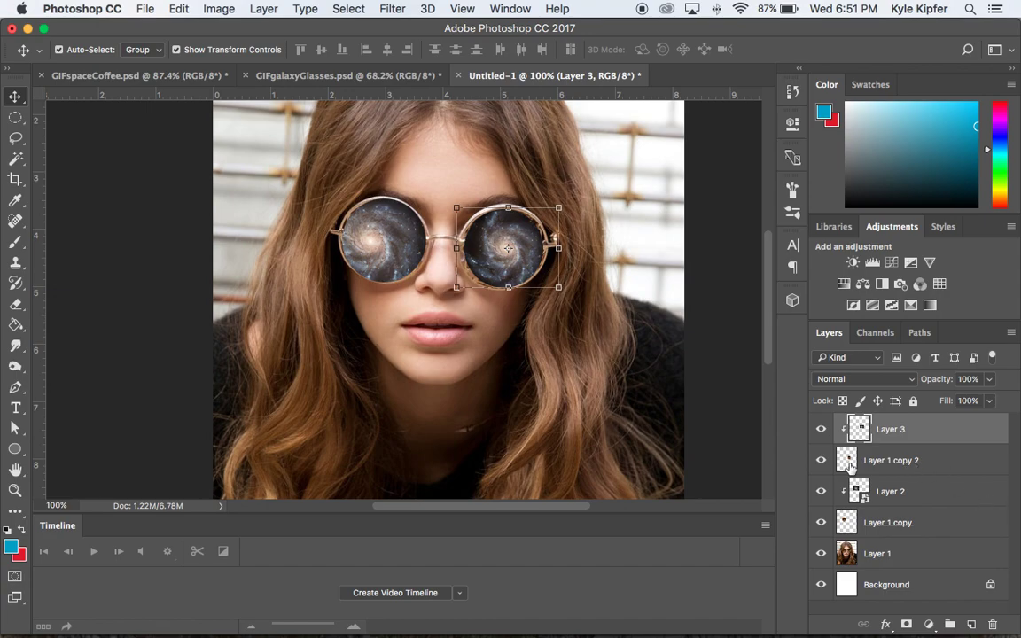
# Step: Rename Layer 3 as "right" and Layer 2 as "left", then deselect all layers
pyautogui.doubleClick(892, 430)
pyautogui.press('BackSpace')
pyautogui.press('Return')
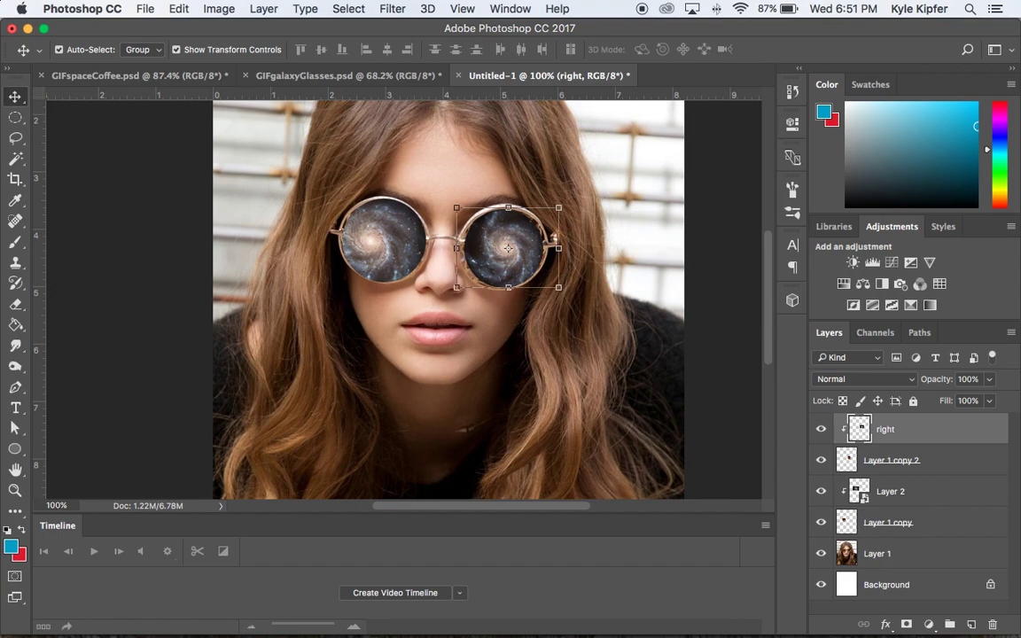
pyautogui.doubleClick(893, 490)
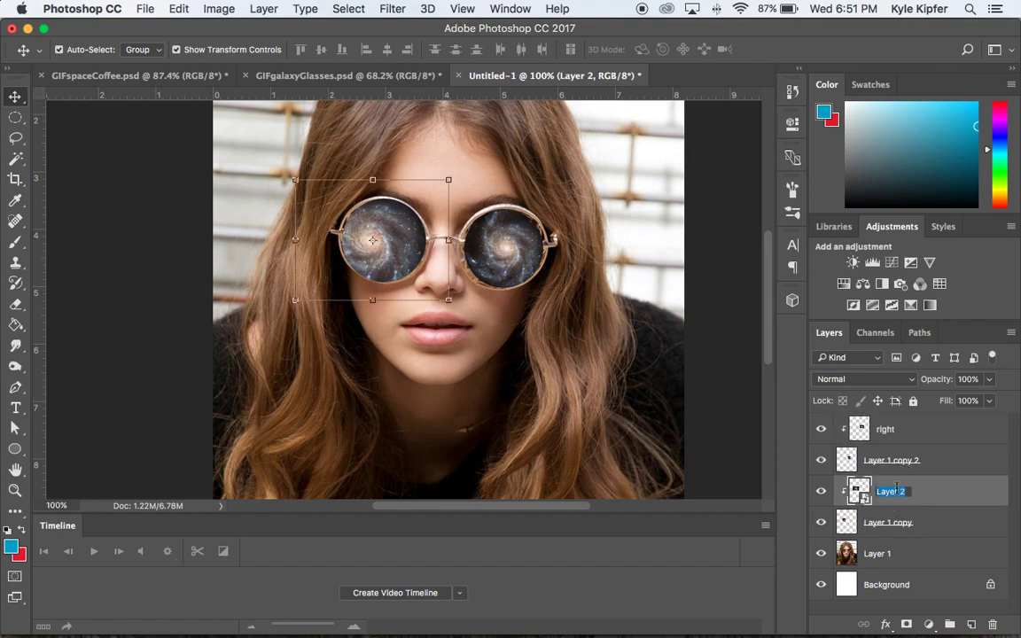
pyautogui.write('lef')
pyautogui.press('Return')
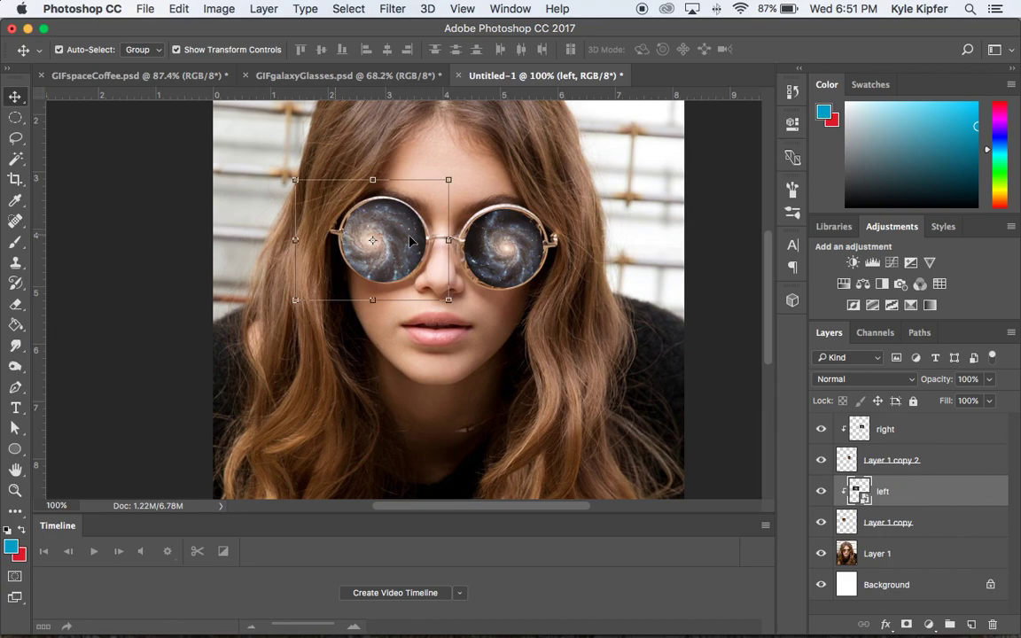
pyautogui.click(175, 262)
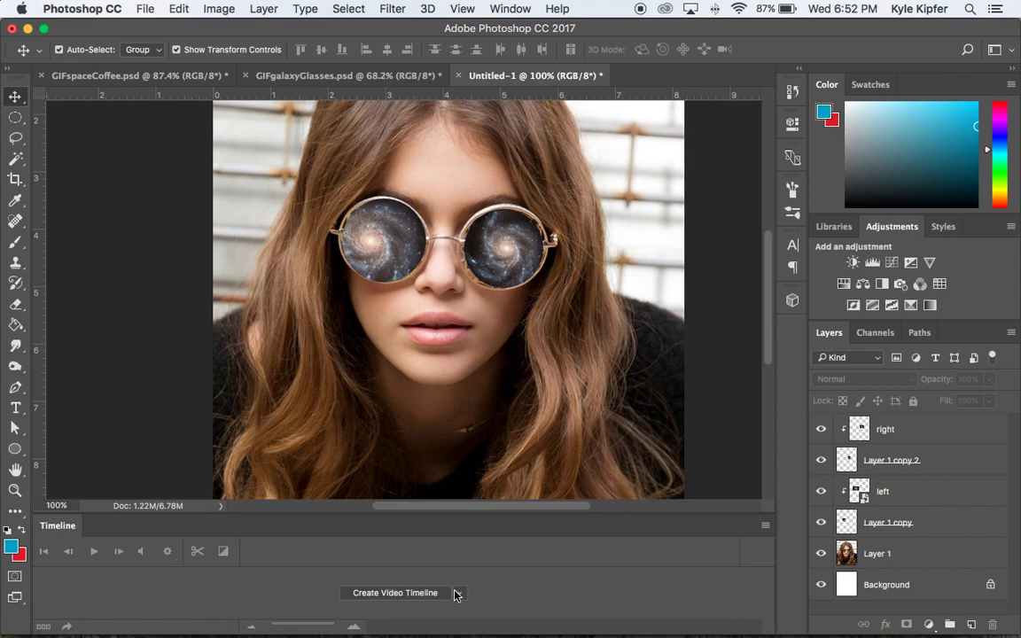
# Step: Close the Timeline panel and reopen it
pyautogui.click(764, 527)
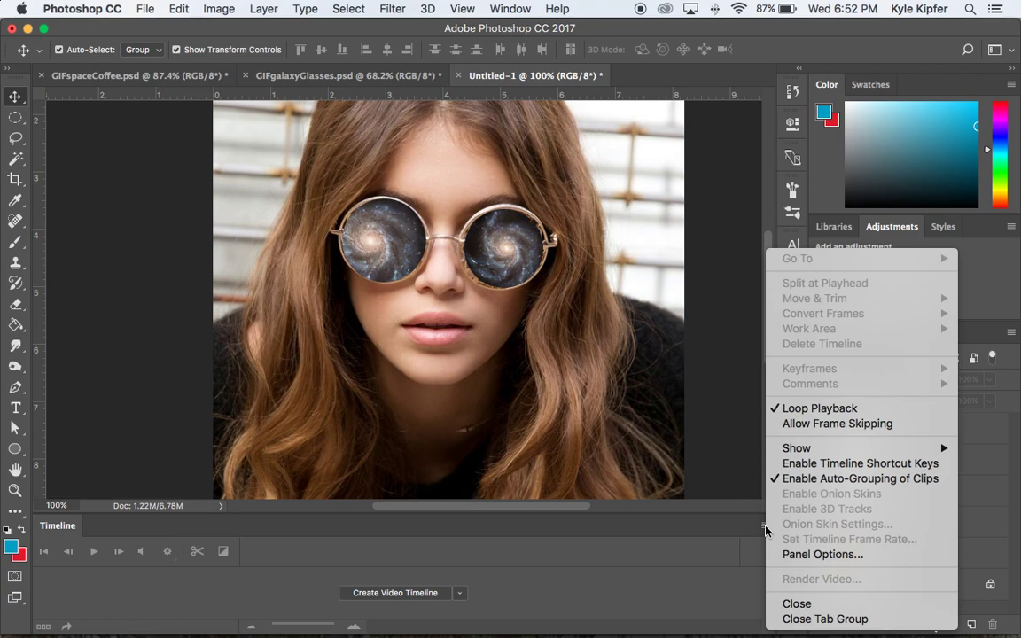
pyautogui.click(796, 603)
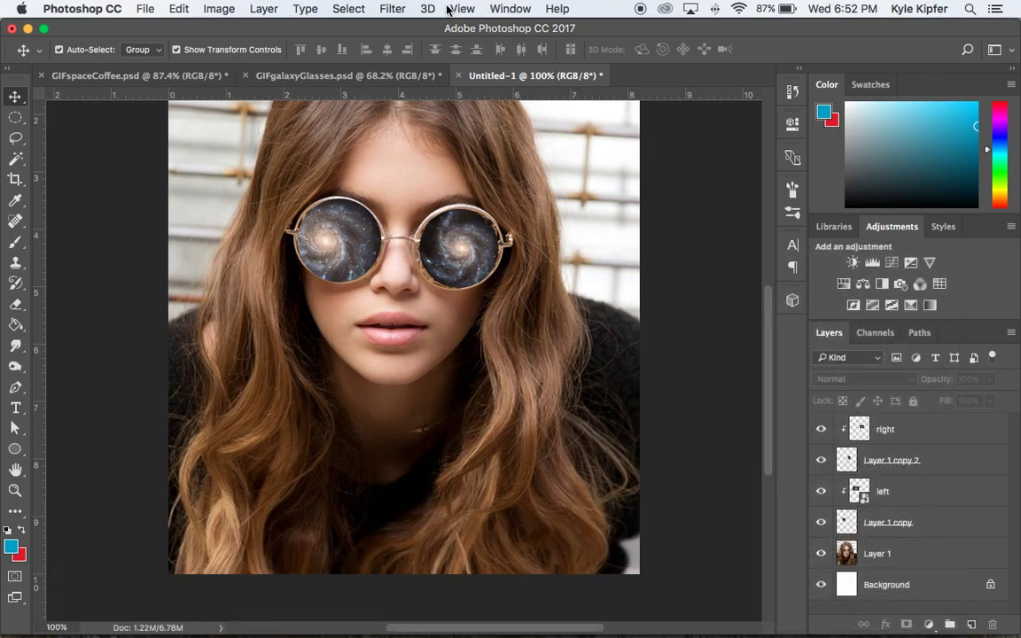
pyautogui.click(510, 8)
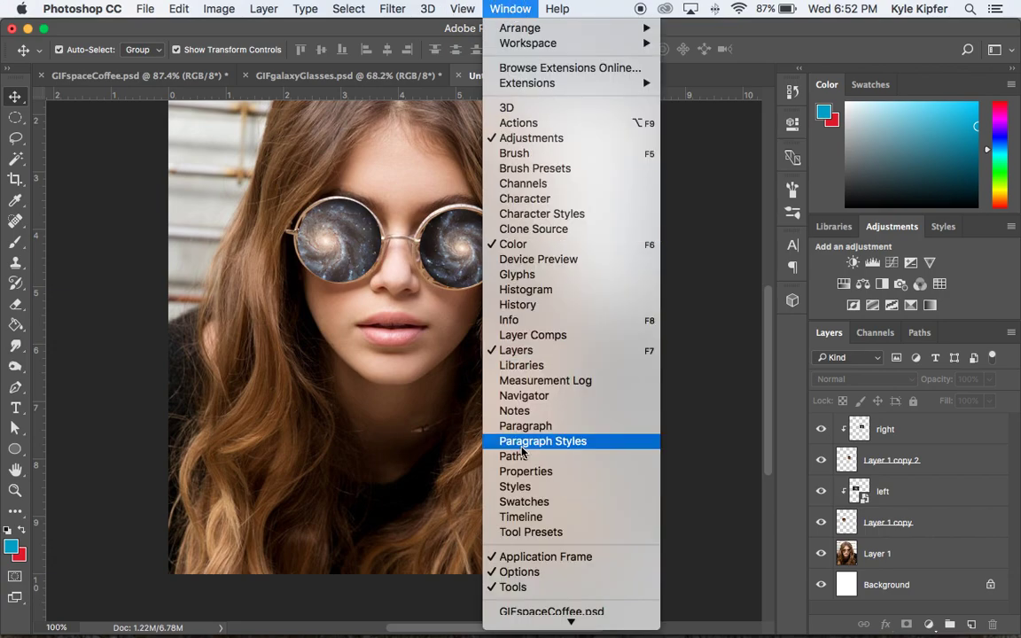
pyautogui.click(559, 520)
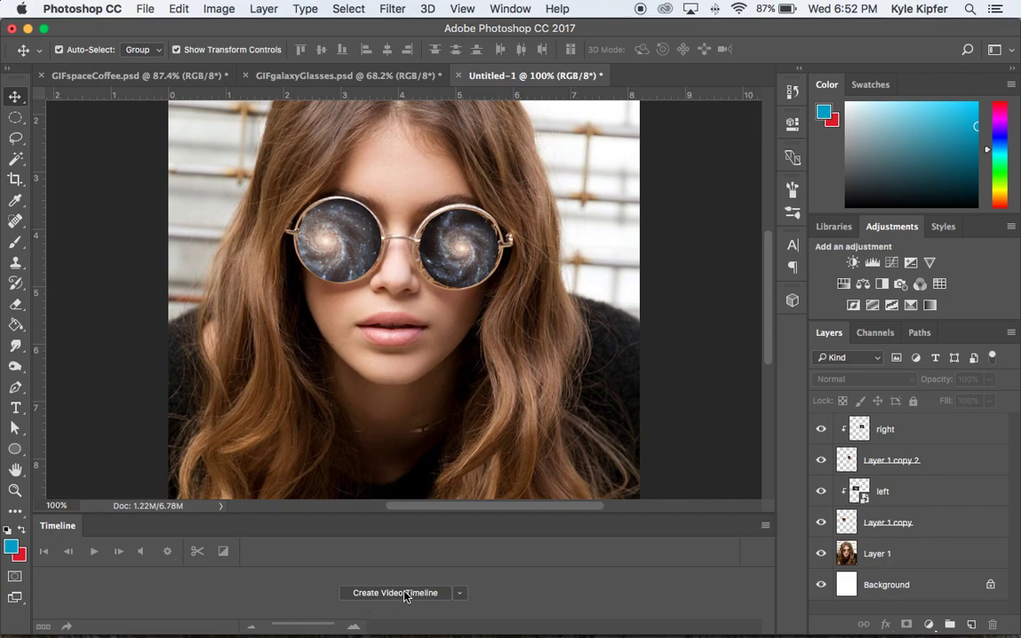
# Step: Create a video timeline for the document and enlarge the Timeline so that all layer tracks fit
pyautogui.click(459, 593)
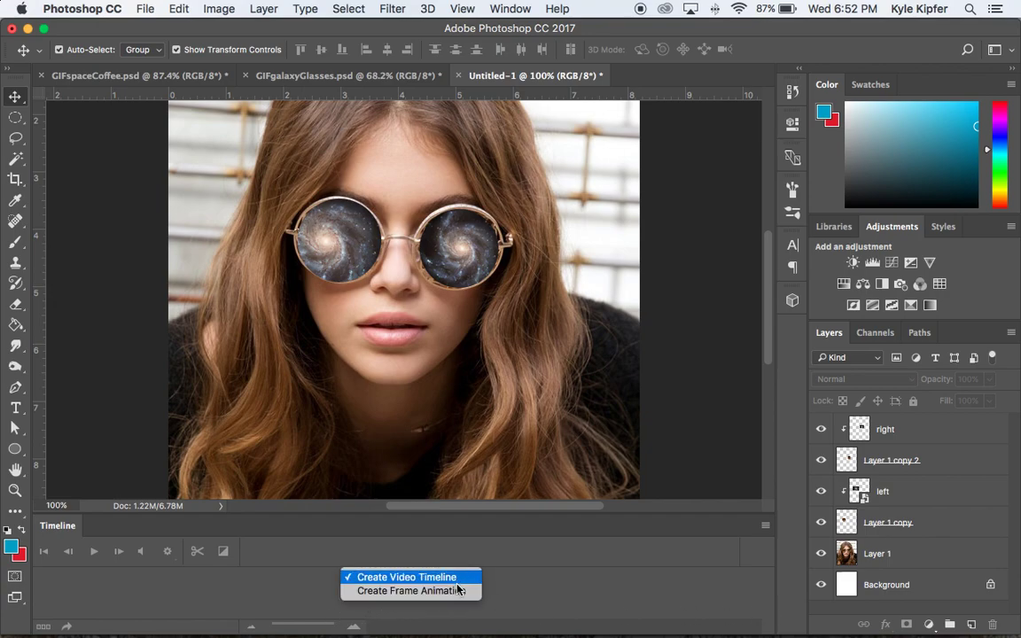
pyautogui.click(448, 577)
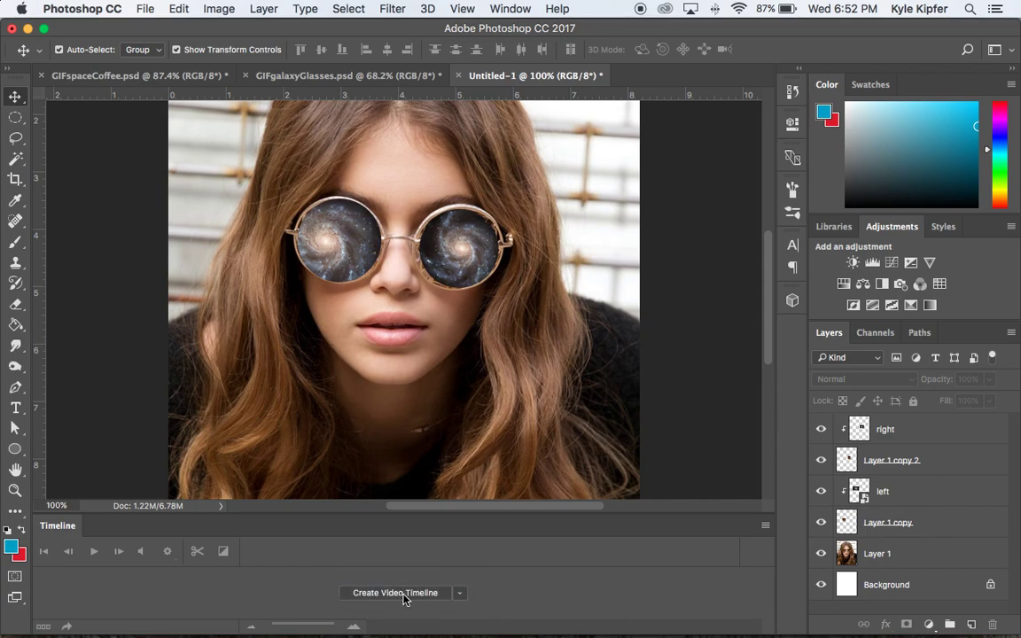
pyautogui.click(403, 596)
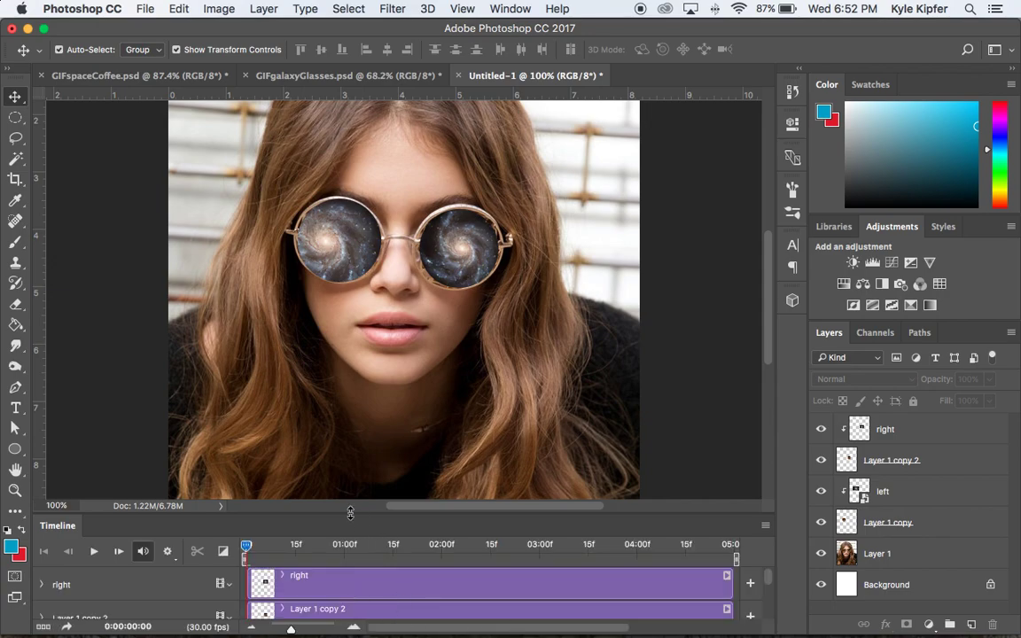
pyautogui.moveTo(343, 511); pyautogui.dragTo(341, 392)
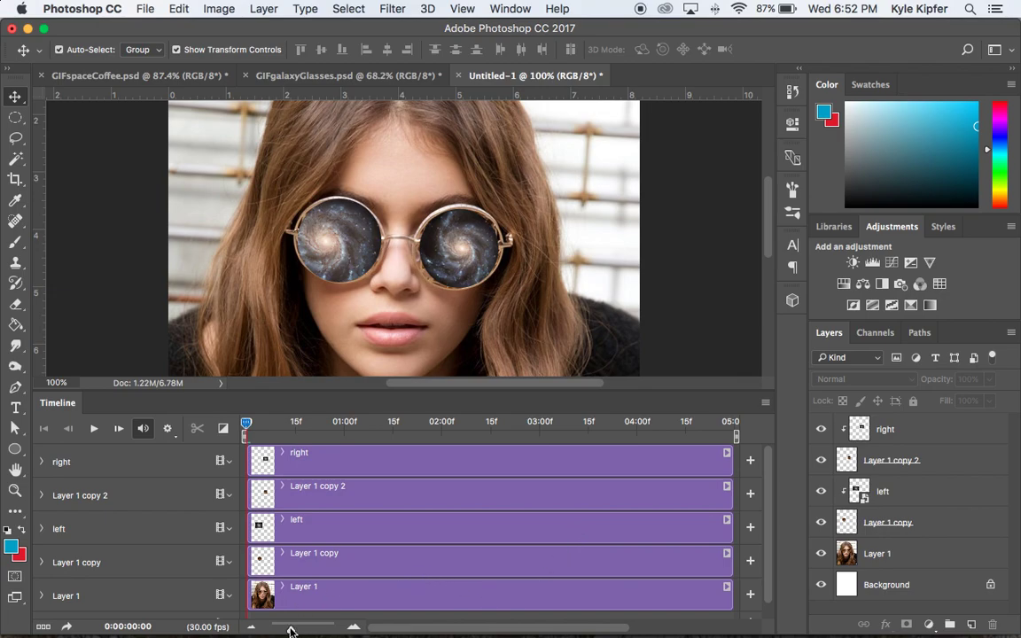
pyautogui.moveTo(290, 630); pyautogui.dragTo(288, 630)
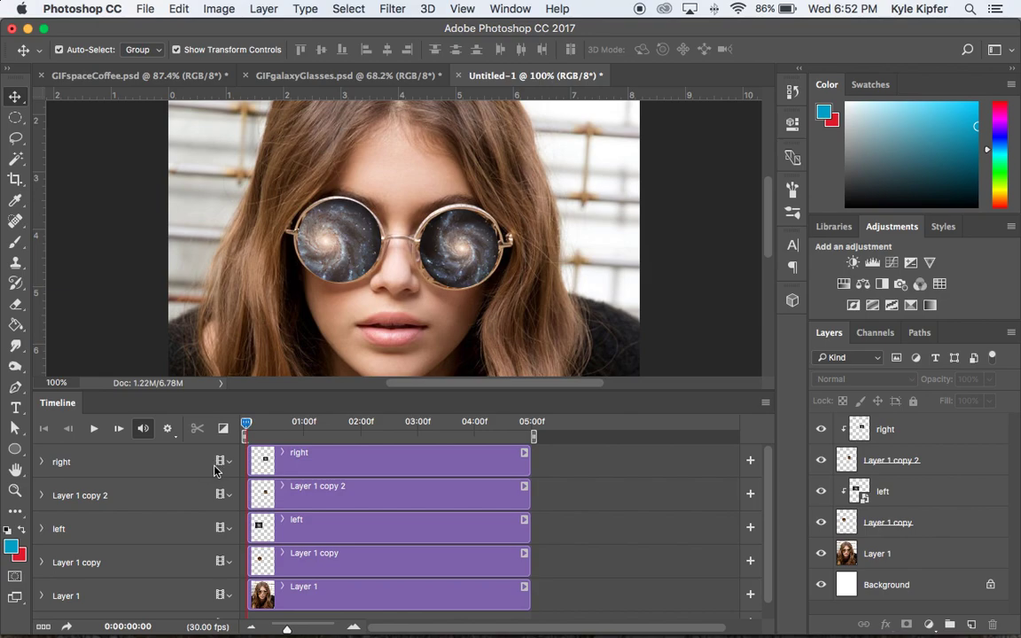
# Step: Shorten the right, Layer 1 copy 2, left, Layer 1 copy and Layer 1 clips to end at 04:00f
pyautogui.click(529, 464)
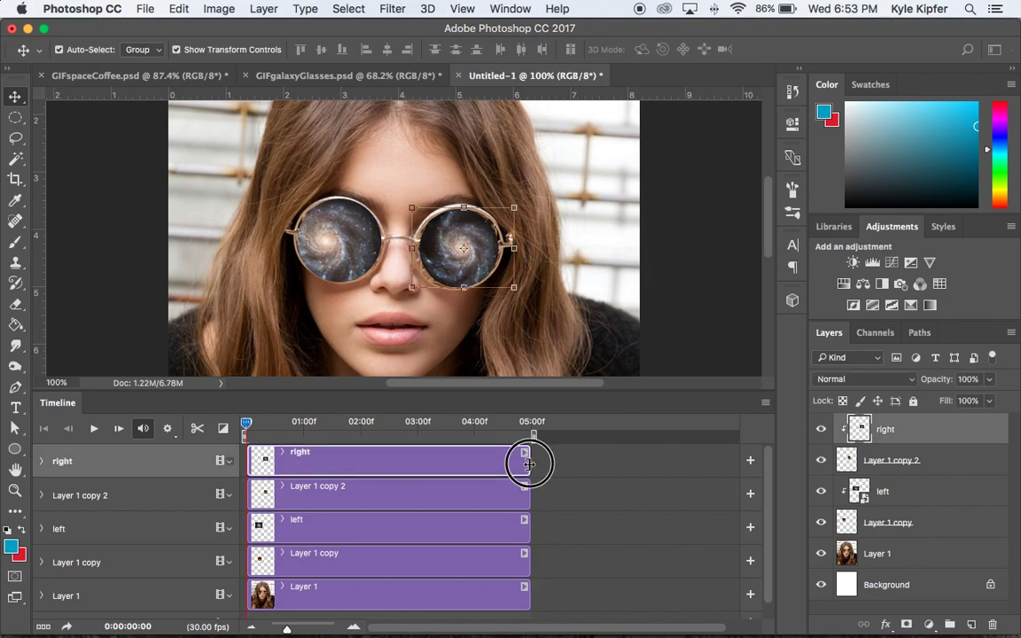
pyautogui.moveTo(529, 464); pyautogui.dragTo(473, 462)
pyautogui.moveTo(529, 498); pyautogui.dragTo(473, 496)
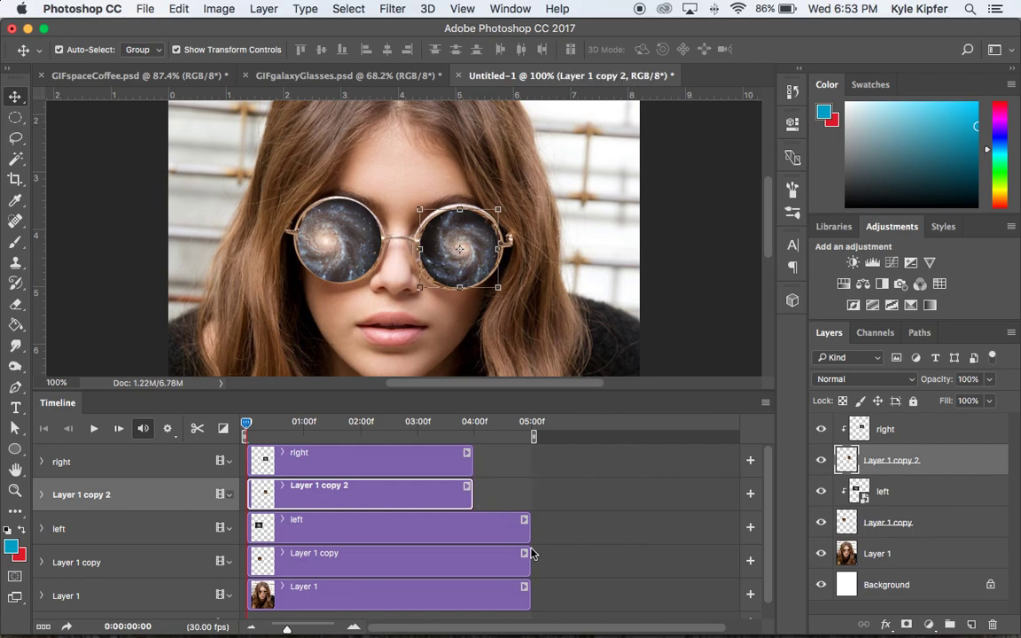
pyautogui.moveTo(523, 528); pyautogui.dragTo(469, 535)
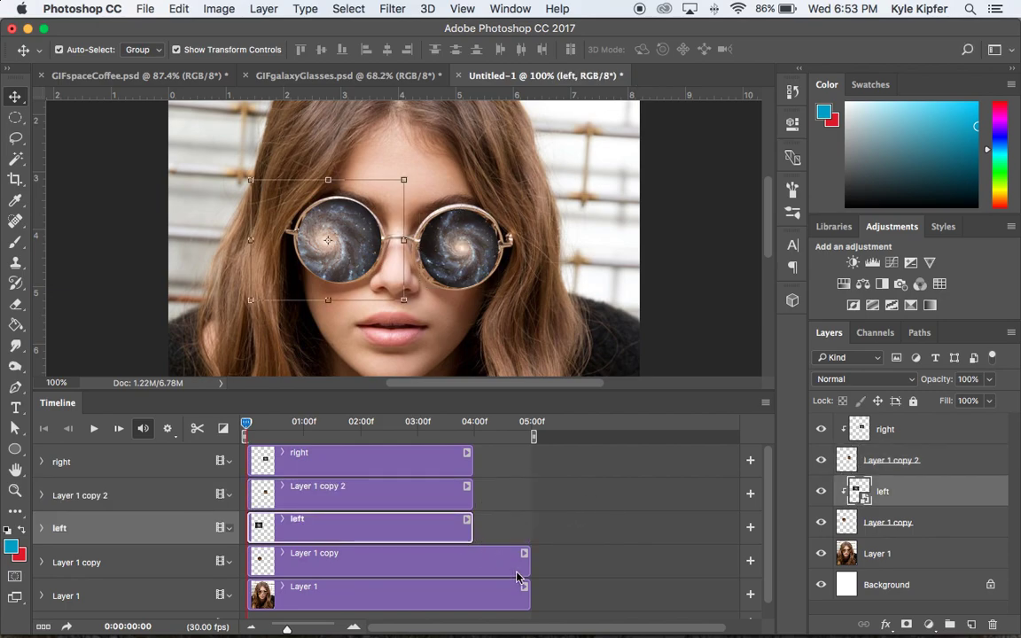
pyautogui.moveTo(528, 565); pyautogui.dragTo(472, 561)
pyautogui.moveTo(529, 598); pyautogui.dragTo(473, 592)
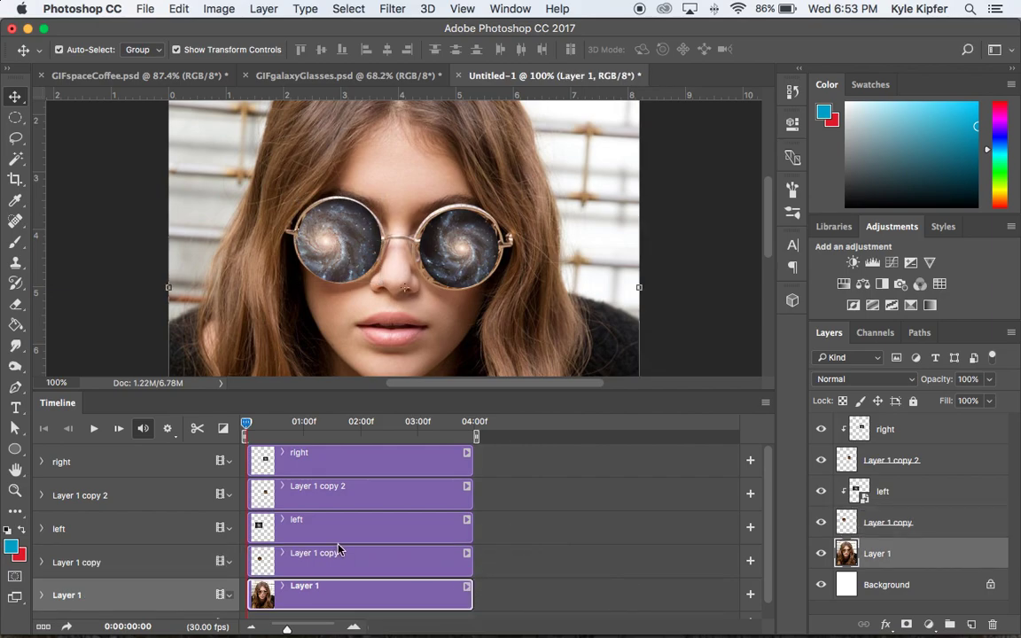
# Step: Convert the "right" layer to a smart object and add its first Transform keyframe at 0:00
pyautogui.rightClick(938, 436)
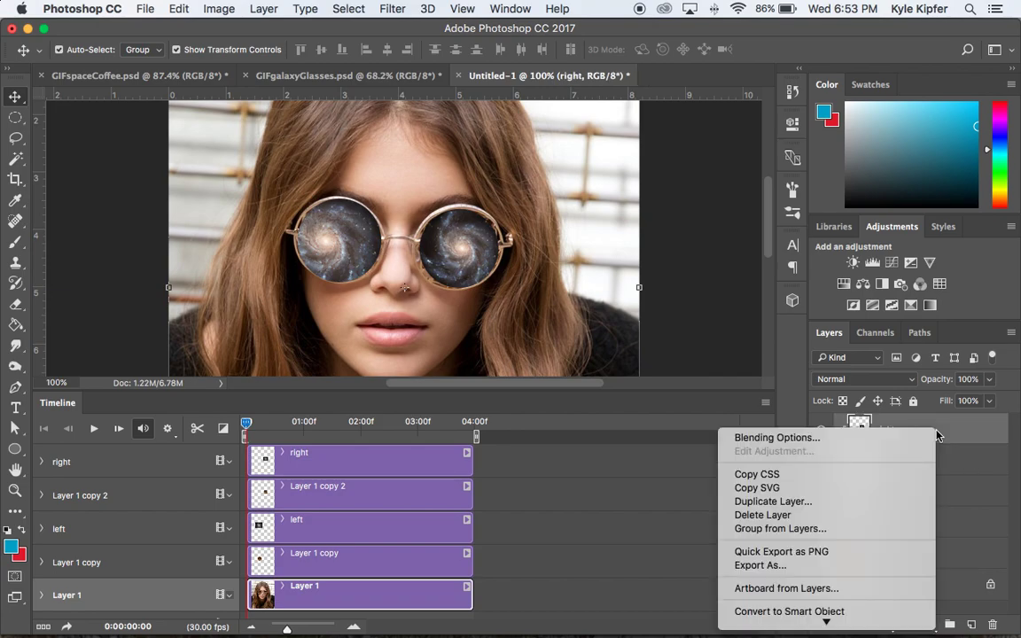
pyautogui.click(842, 611)
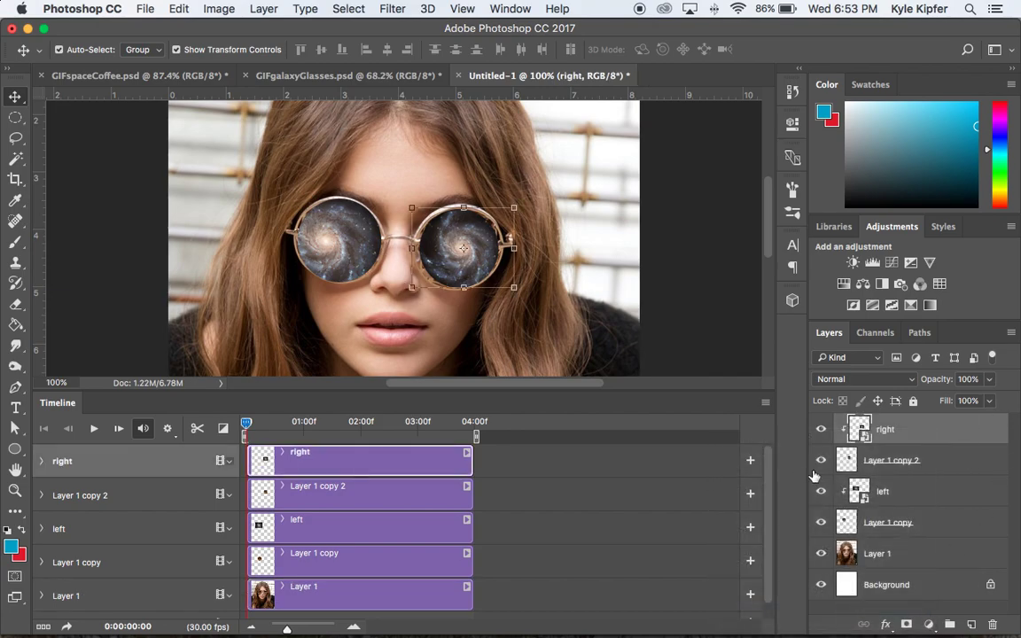
pyautogui.click(41, 462)
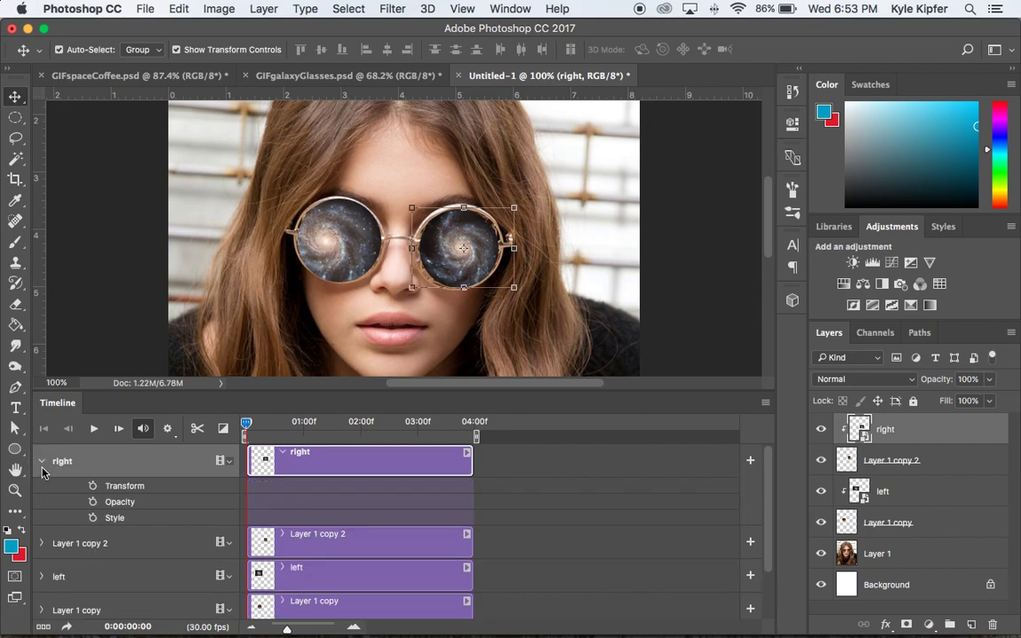
pyautogui.click(92, 487)
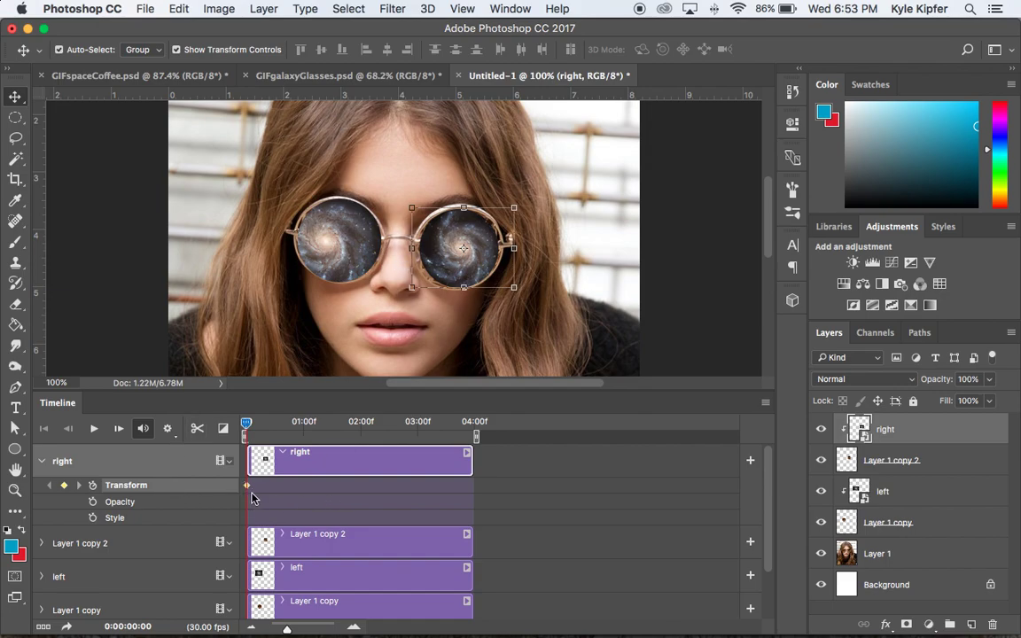
# Step: At 01:00f, rotate the right lens galaxy about 90° clockwise to set its second Transform keyframe
pyautogui.click(246, 425)
pyautogui.moveTo(246, 427); pyautogui.dragTo(303, 424)
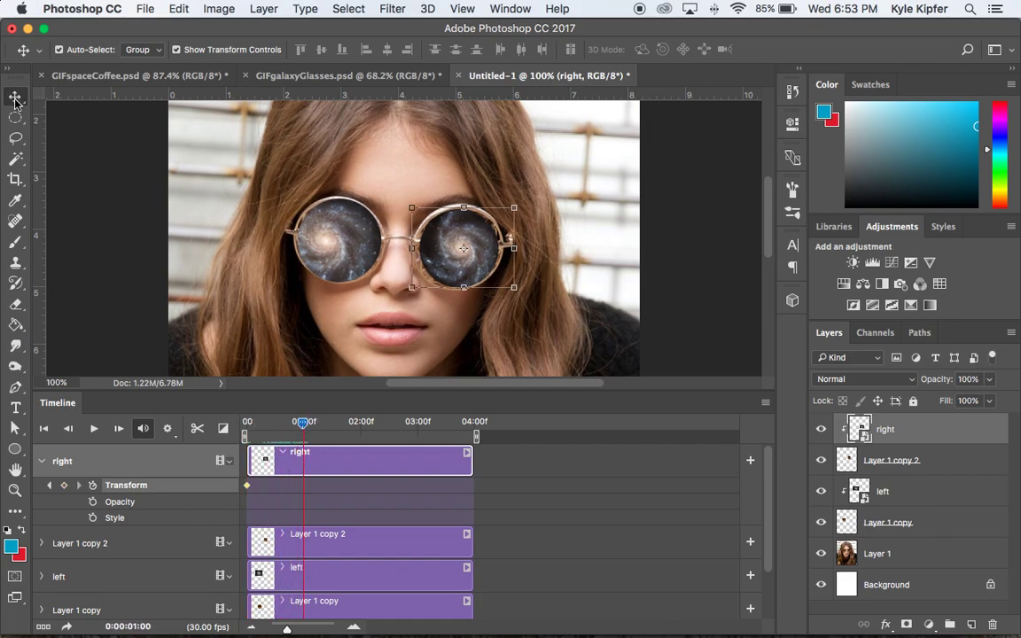
pyautogui.moveTo(524, 300); pyautogui.dragTo(410, 311)
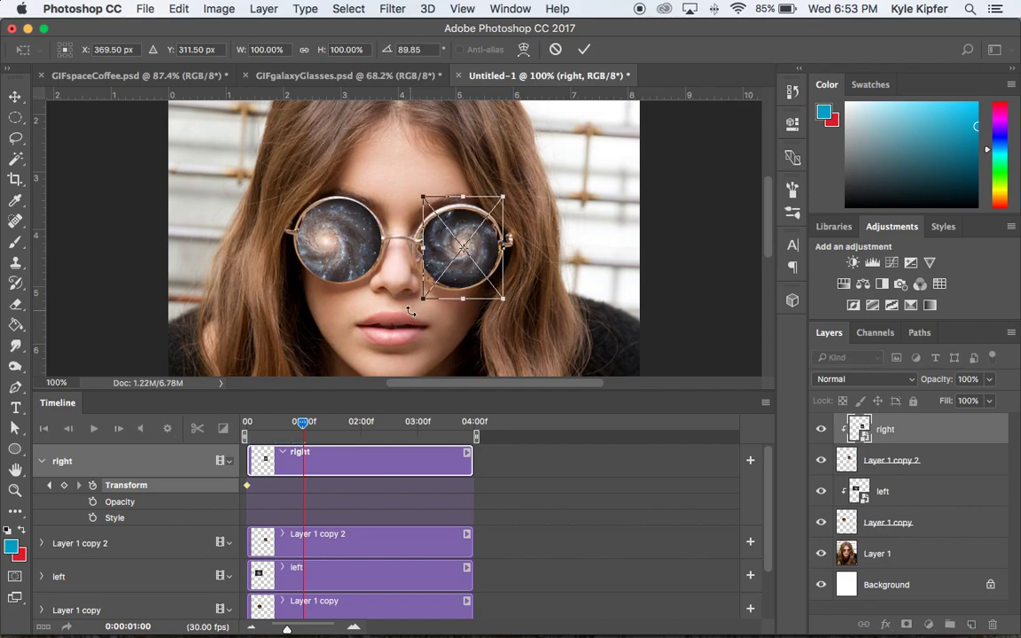
pyautogui.press('Return')
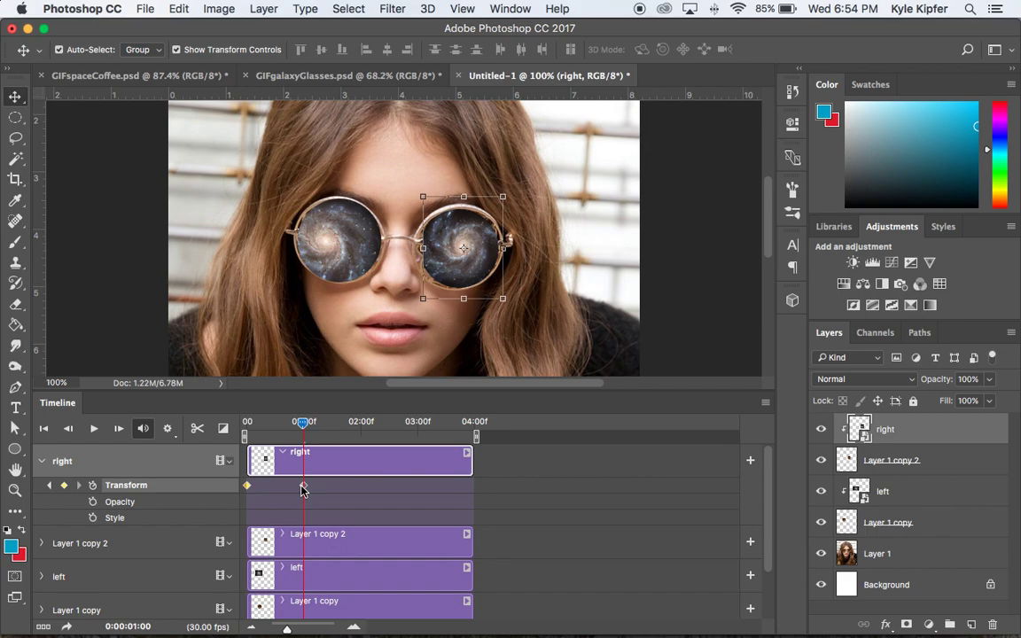
# Step: At 02:00f, add a Transform keyframe with the right lens galaxy rotated a further quarter turn clockwise
pyautogui.moveTo(304, 428); pyautogui.dragTo(361, 428)
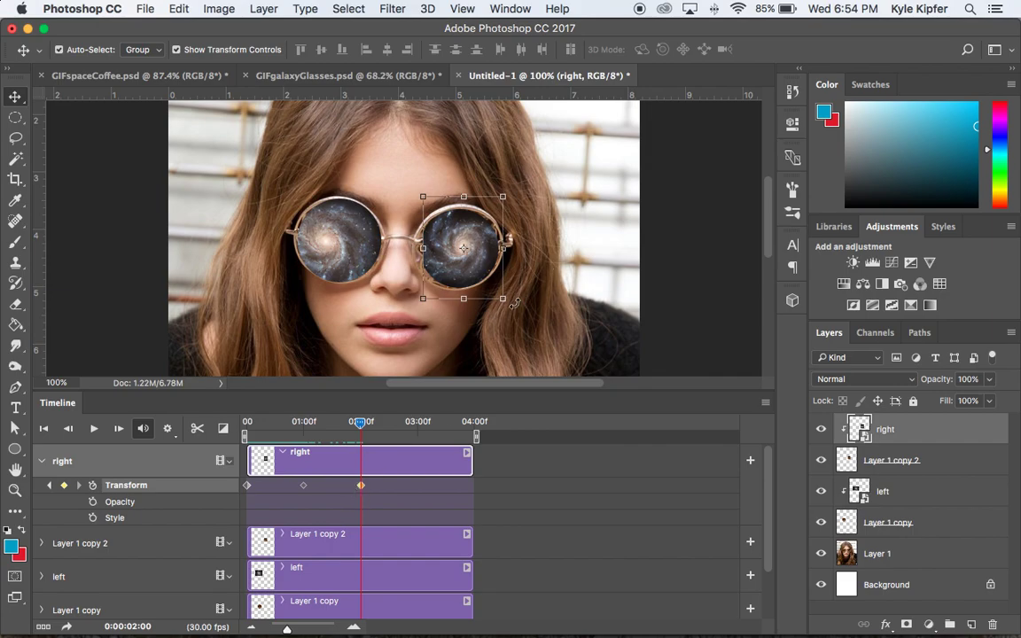
pyautogui.moveTo(514, 311); pyautogui.dragTo(412, 288)
pyautogui.press('Return')
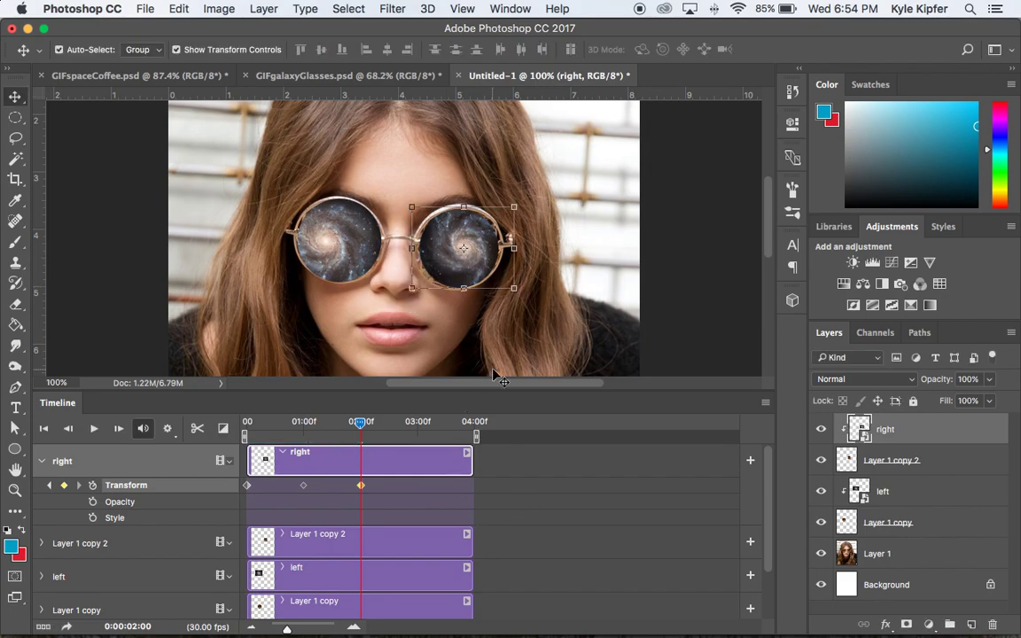
# Step: At 03:00f, add a Transform keyframe with the right lens galaxy rotated another quarter turn clockwise, to about -90°
pyautogui.moveTo(361, 427); pyautogui.dragTo(417, 424)
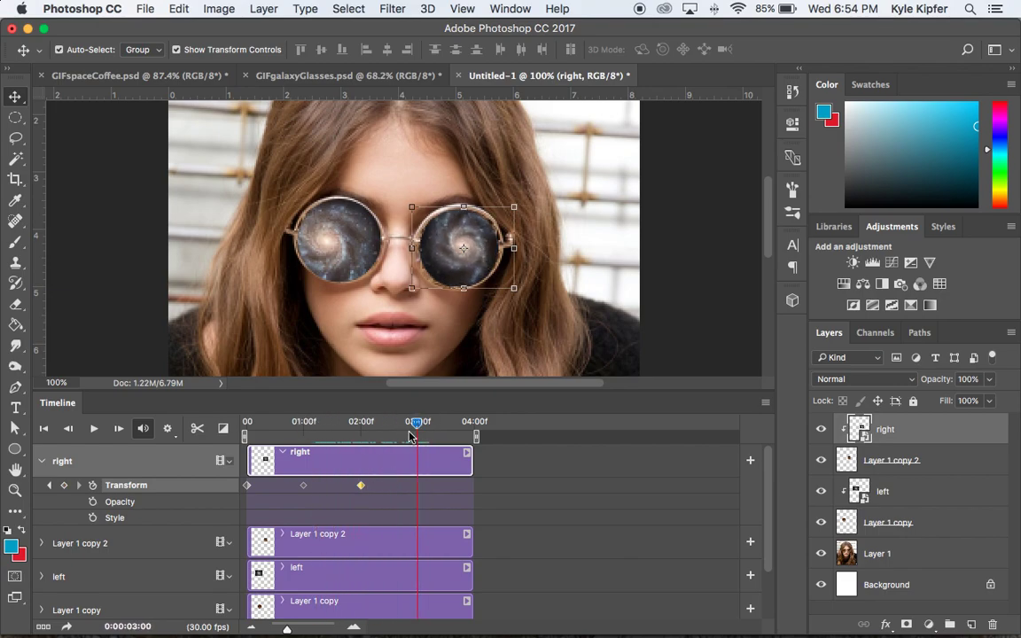
pyautogui.click(66, 485)
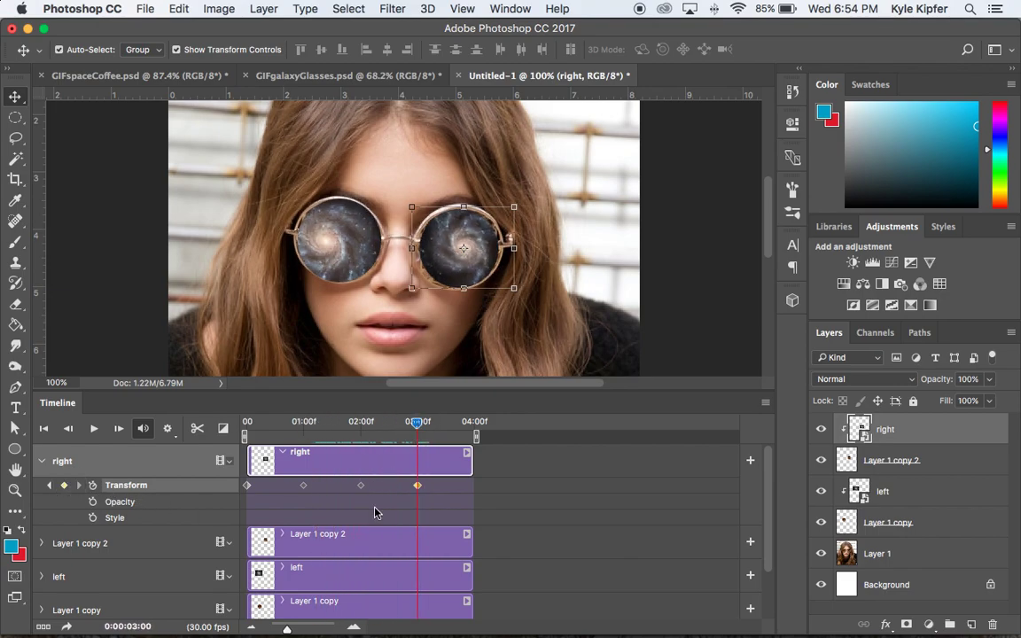
pyautogui.hotkey('ctrl', 't')
pyautogui.moveTo(528, 305); pyautogui.dragTo(399, 320)
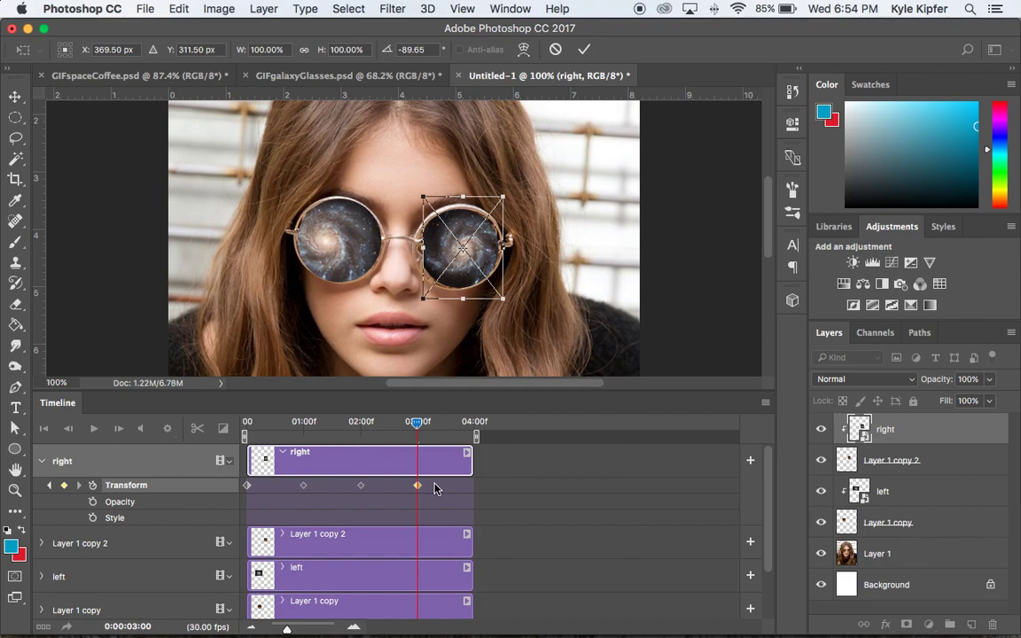
pyautogui.press('Return')
# Step: At 03:28, add a final Transform keyframe with the right lens galaxy rotated clockwise to about 0°, completing the full turn
pyautogui.click(418, 424)
pyautogui.moveTo(417, 426); pyautogui.dragTo(477, 435)
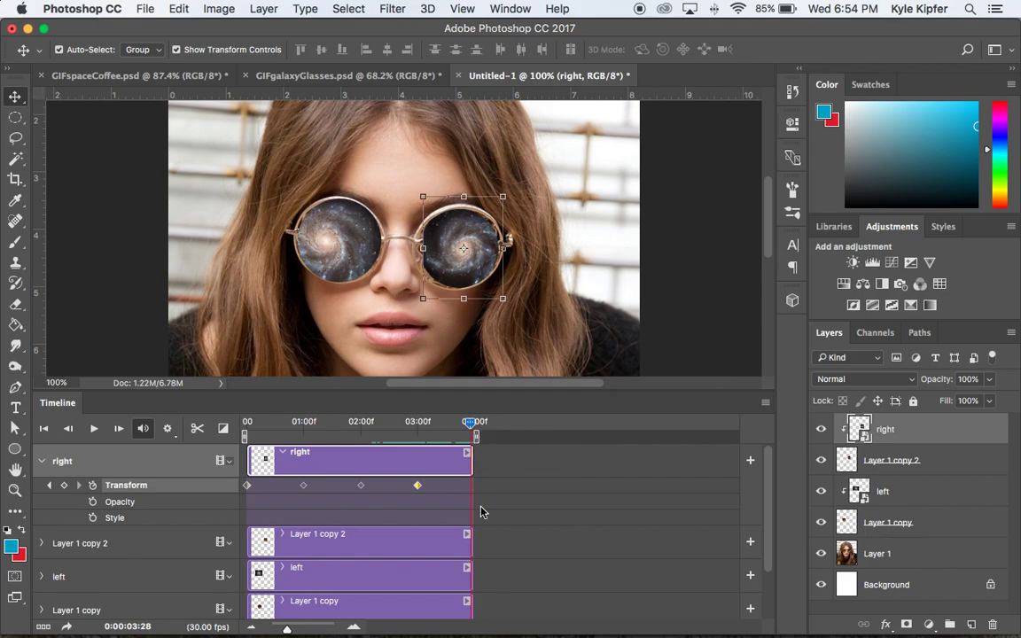
pyautogui.click(64, 484)
pyautogui.moveTo(506, 314); pyautogui.dragTo(378, 322)
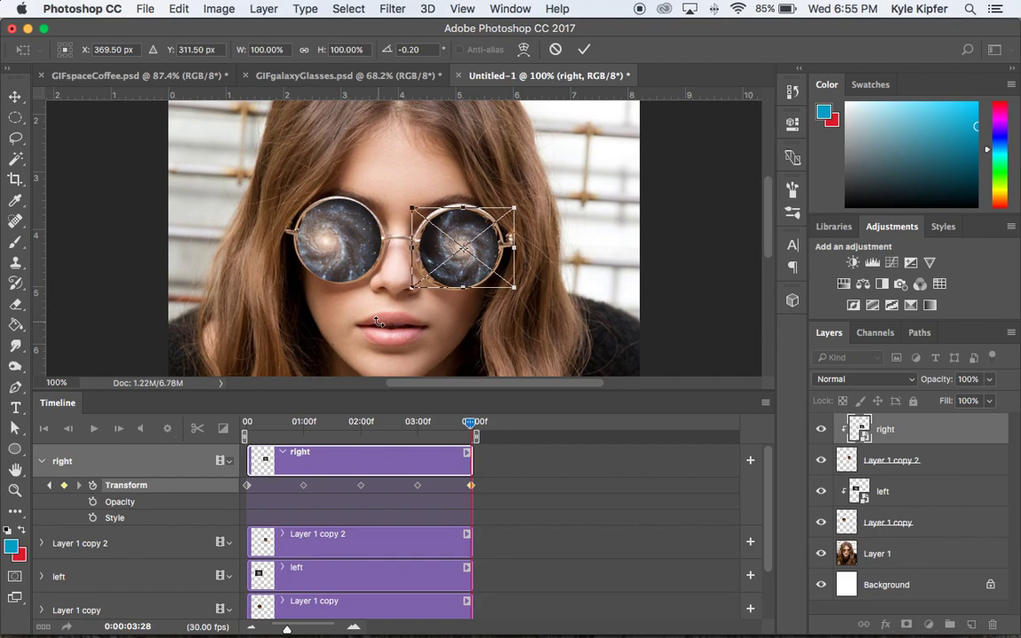
pyautogui.press('Return')
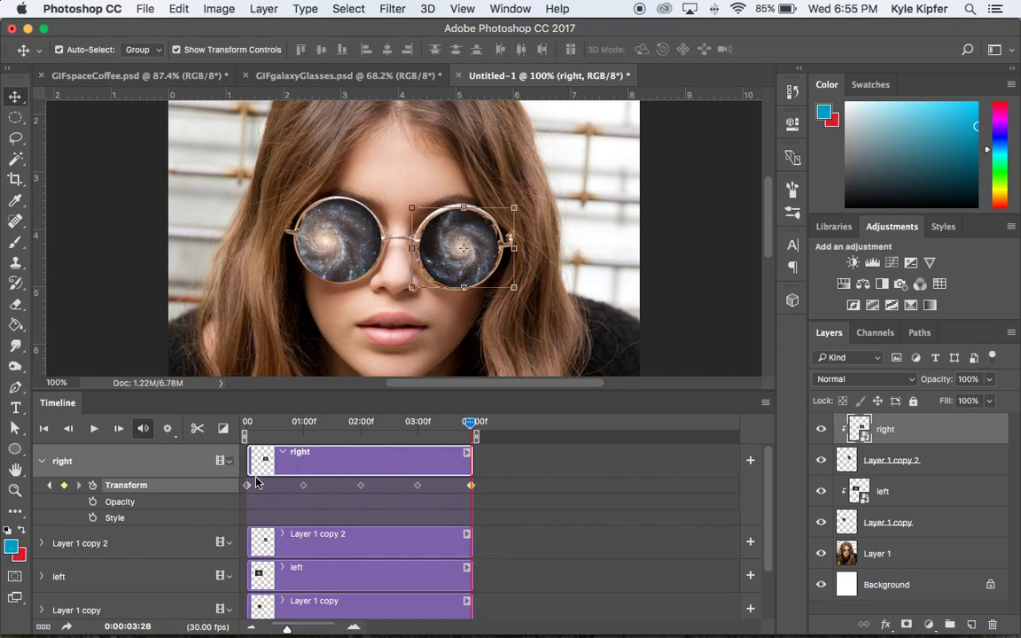
# Step: Preview the right lens rotation from the start of the timeline and check the Loop Playback option
pyautogui.moveTo(421, 422); pyautogui.dragTo(209, 423)
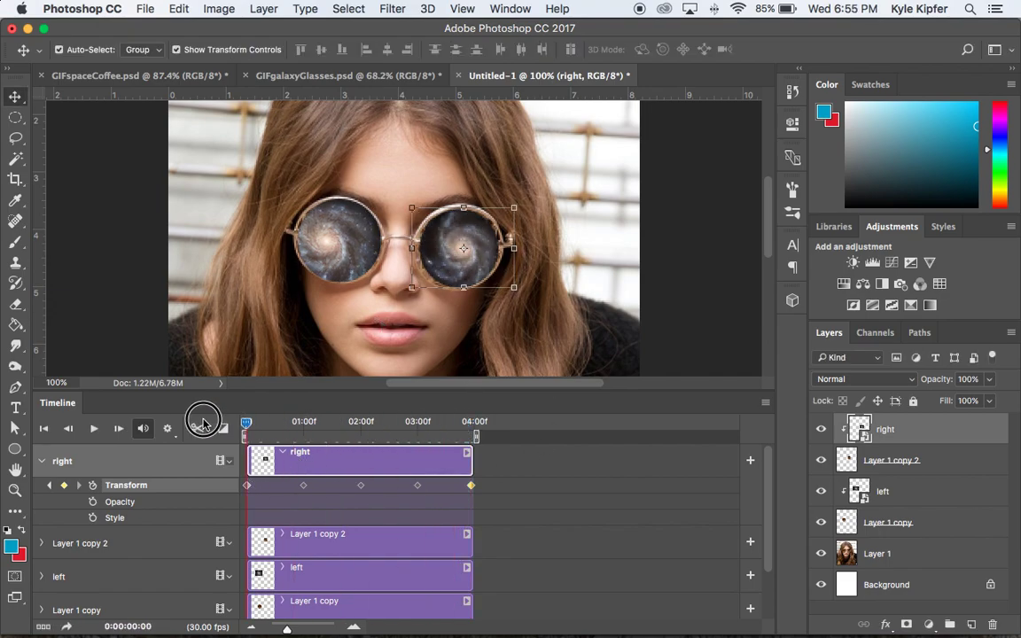
pyautogui.click(94, 428)
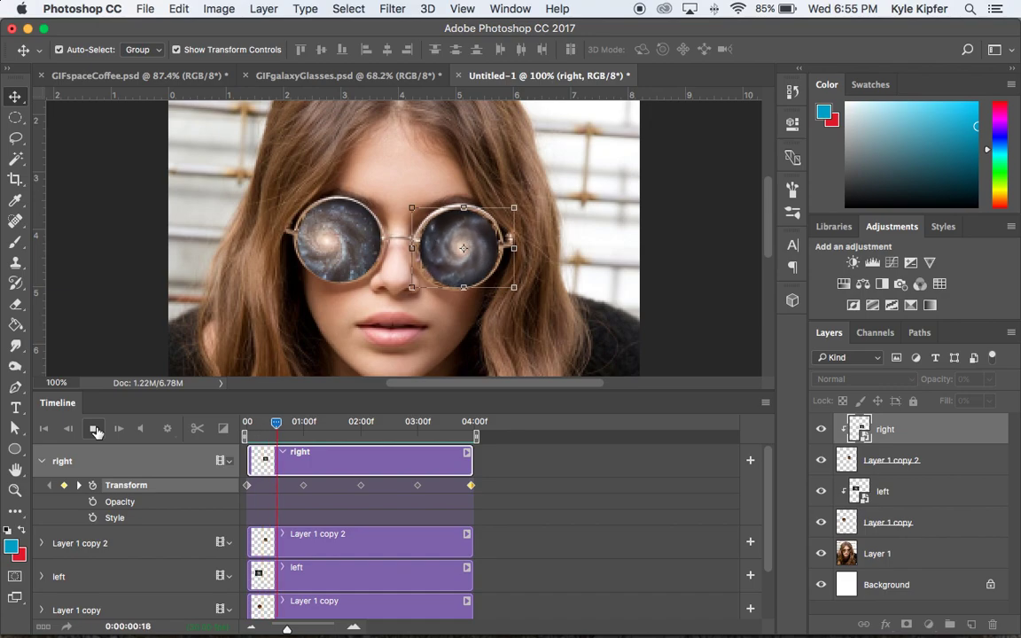
pyautogui.click(93, 428)
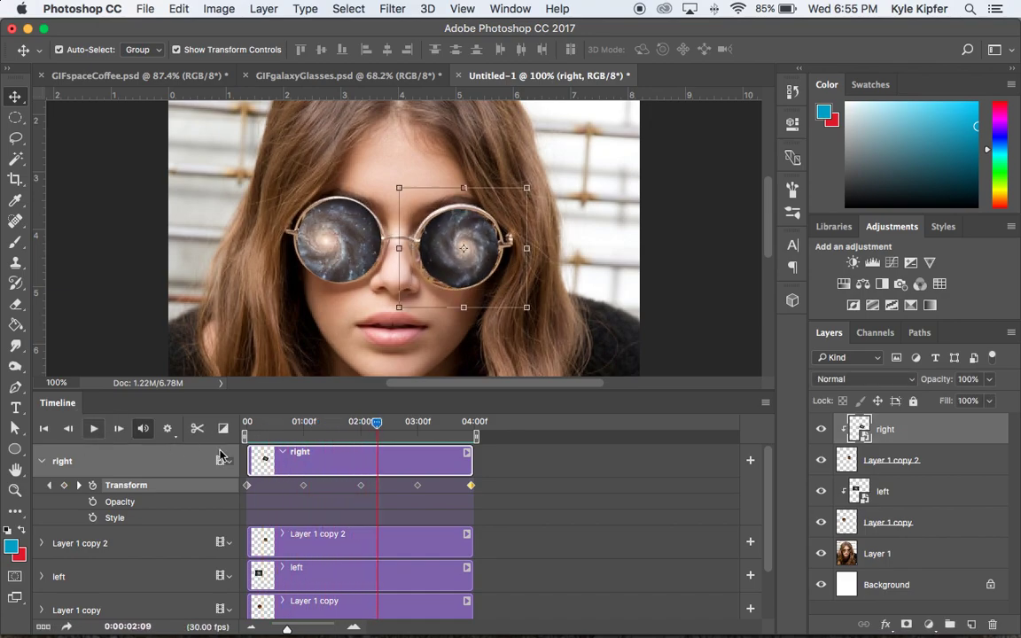
pyautogui.click(168, 429)
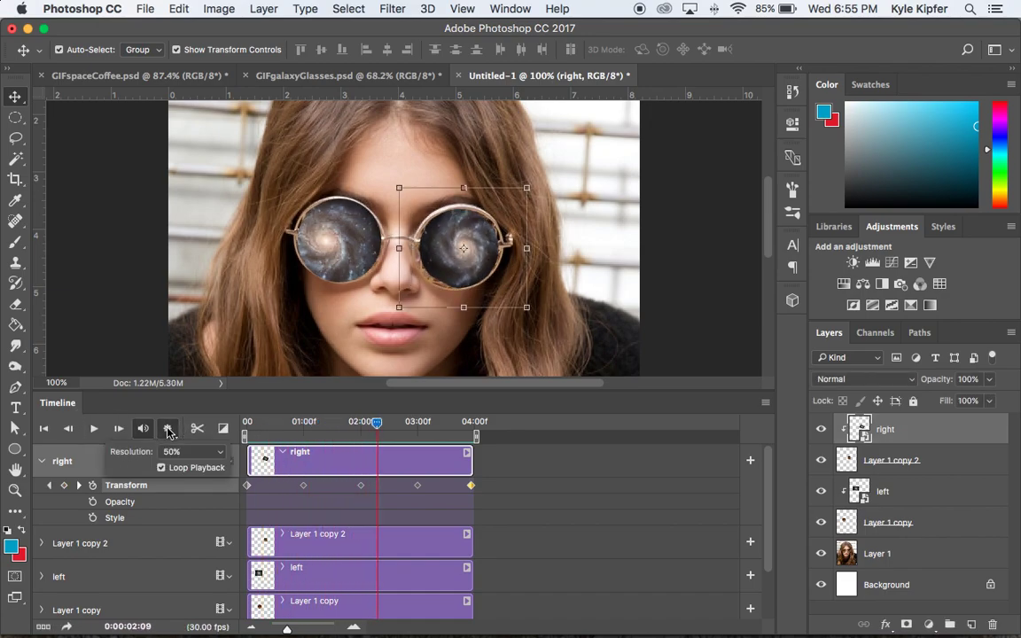
pyautogui.click(162, 468)
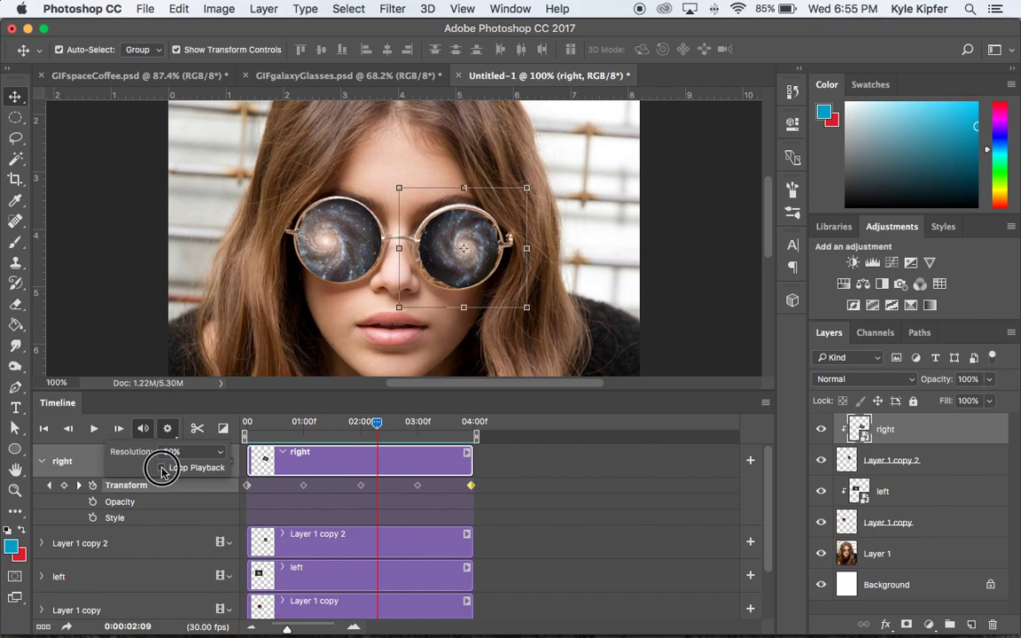
pyautogui.click(168, 429)
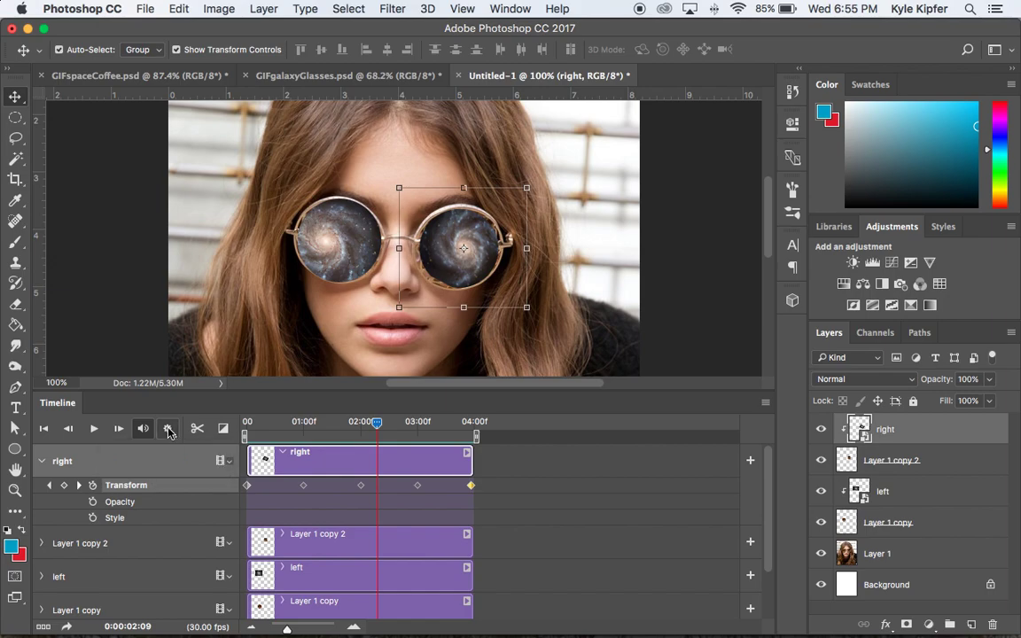
# Step: Collapse the "right" track, expand the "left" track and add its first Transform keyframe at 0:00
pyautogui.click(41, 461)
pyautogui.click(42, 529)
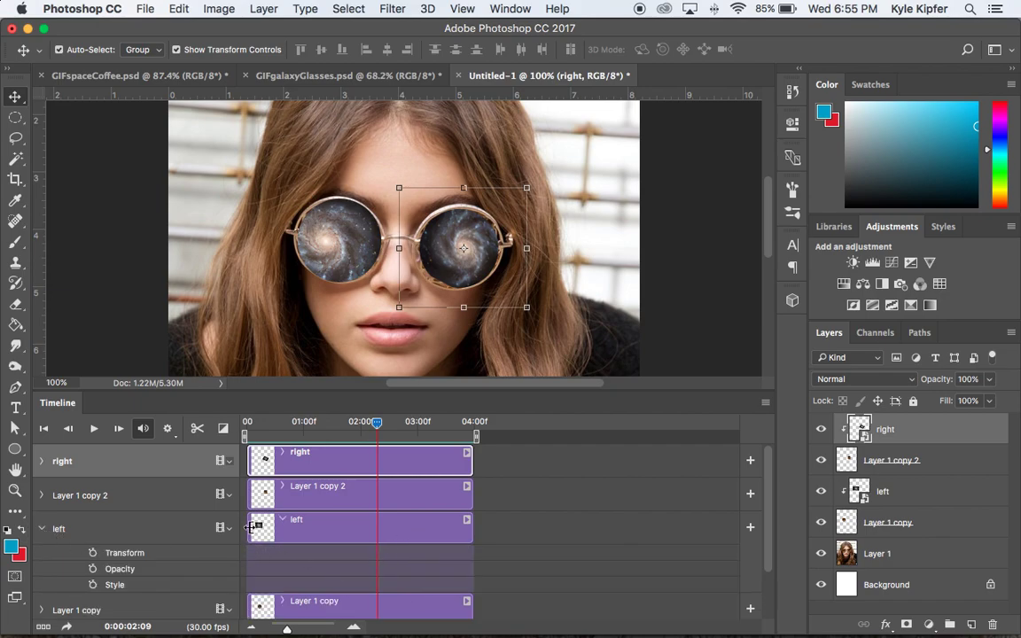
pyautogui.click(249, 422)
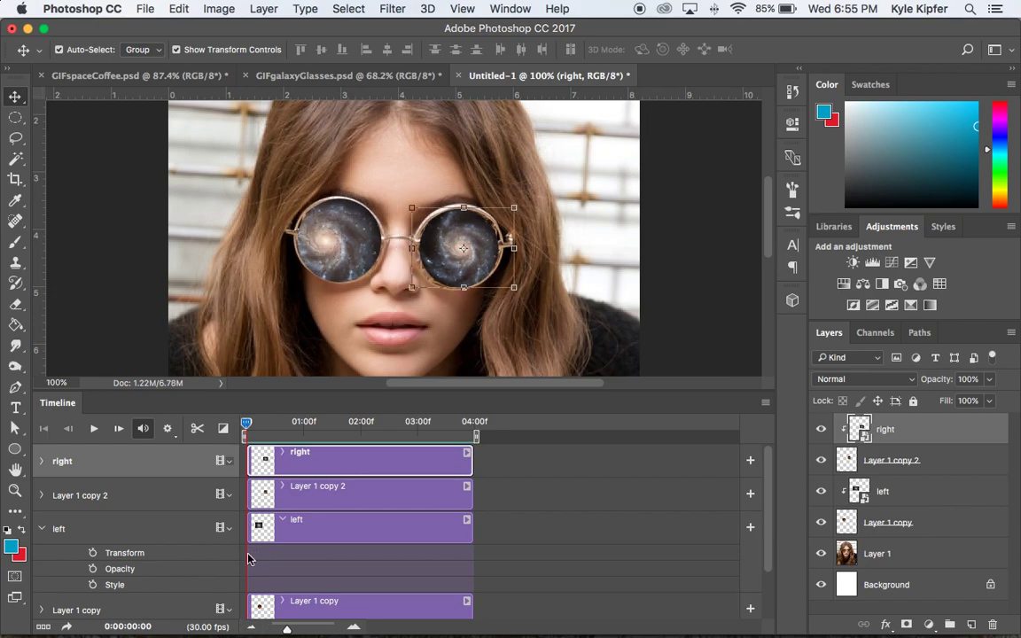
pyautogui.click(92, 553)
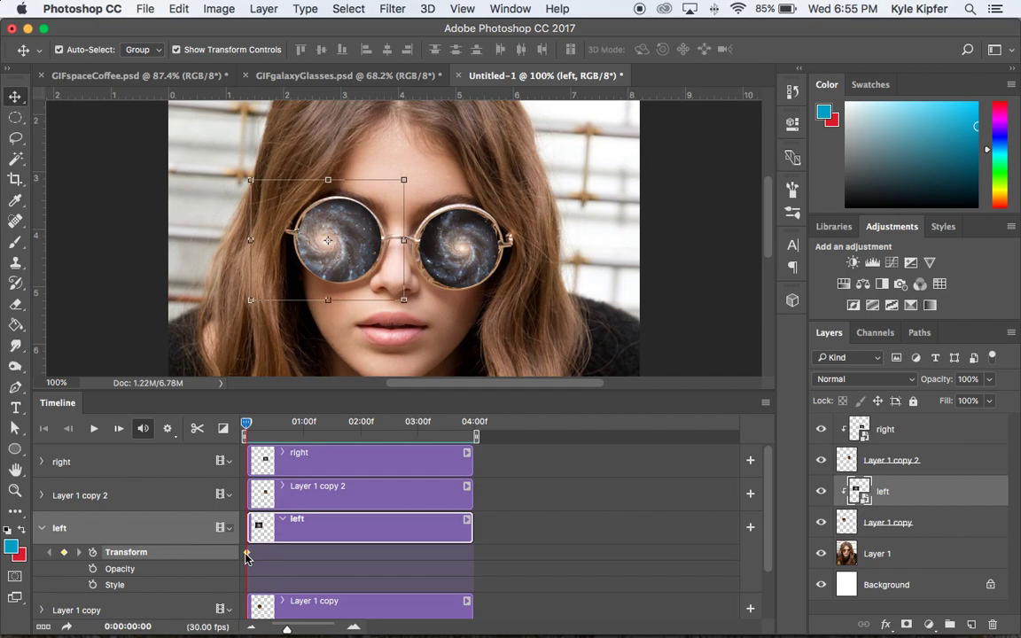
# Step: At 01:01, add a Transform keyframe with the left lens galaxy rotated about 90° clockwise
pyautogui.moveTo(247, 424); pyautogui.dragTo(306, 425)
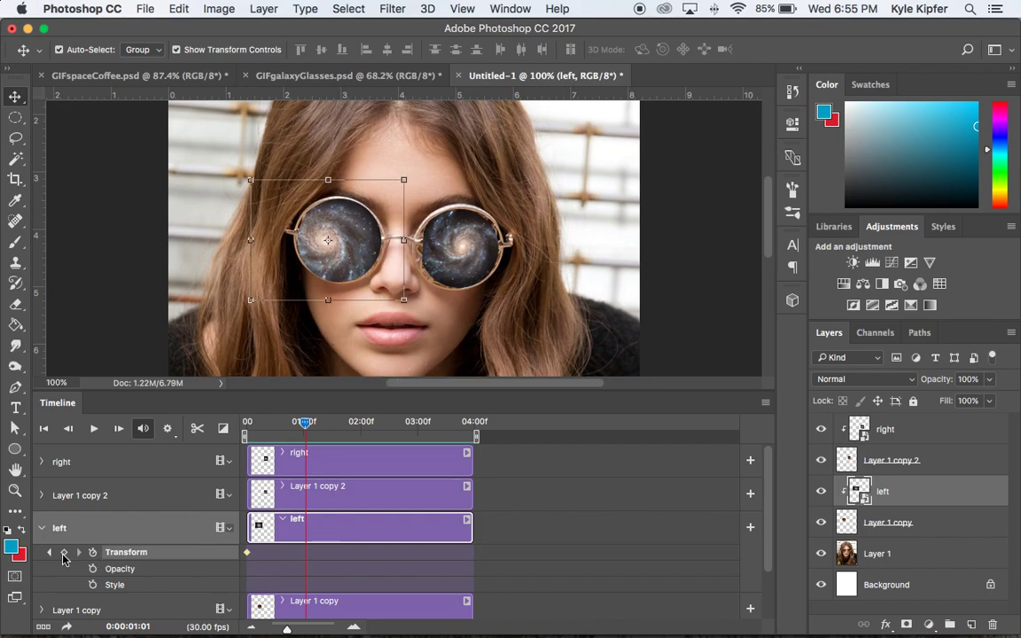
pyautogui.click(64, 552)
pyautogui.moveTo(420, 308); pyautogui.dragTo(259, 344)
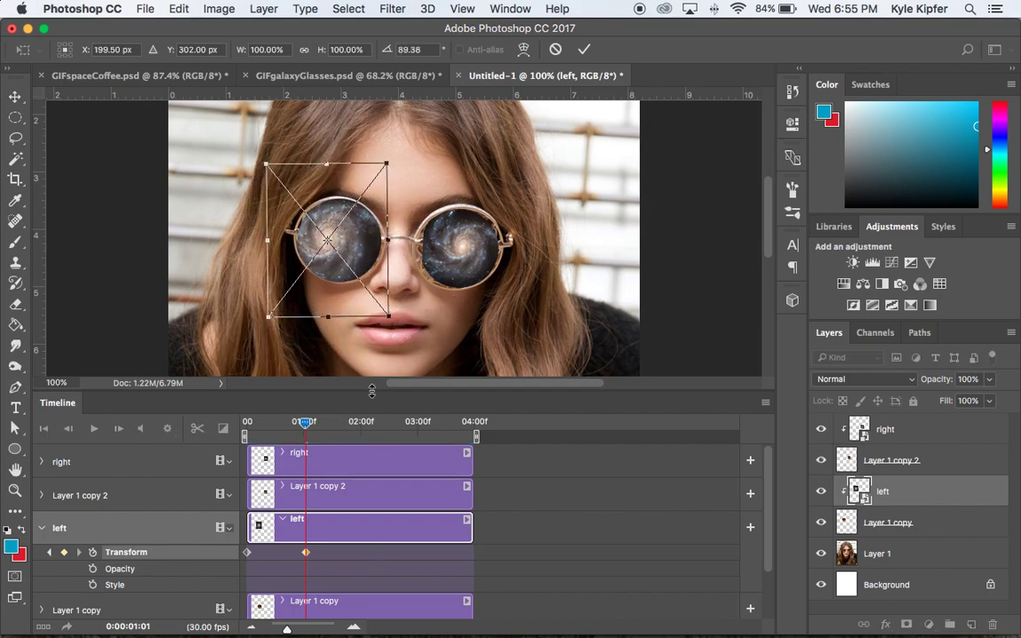
pyautogui.press('Return')
# Step: At 02:00f, rotate the left lens galaxy clockwise to about 180° to set its third Transform keyframe
pyautogui.moveTo(305, 423); pyautogui.dragTo(361, 422)
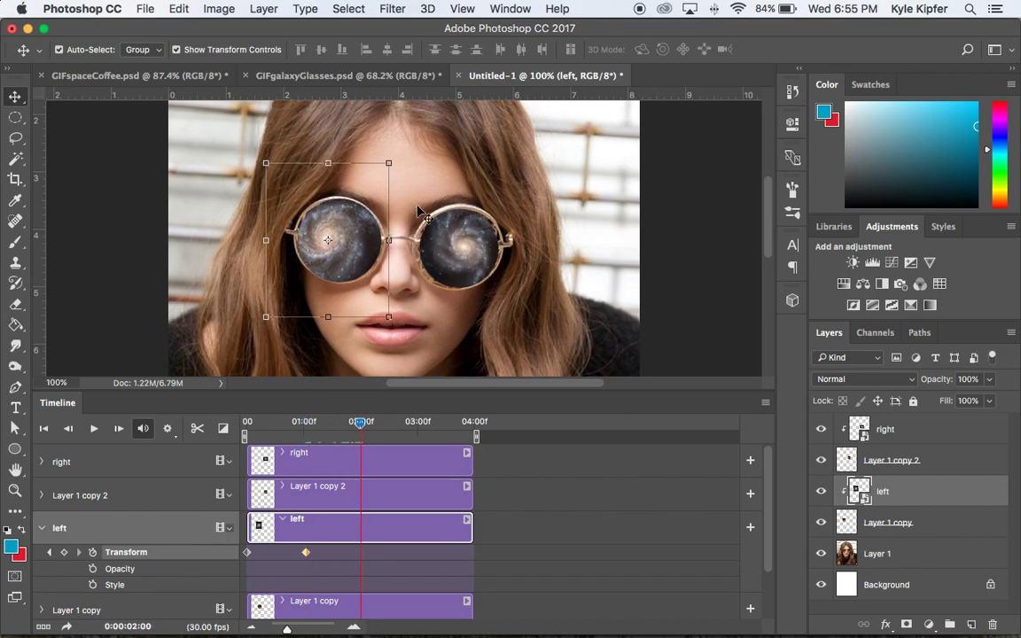
pyautogui.moveTo(392, 160); pyautogui.dragTo(431, 333)
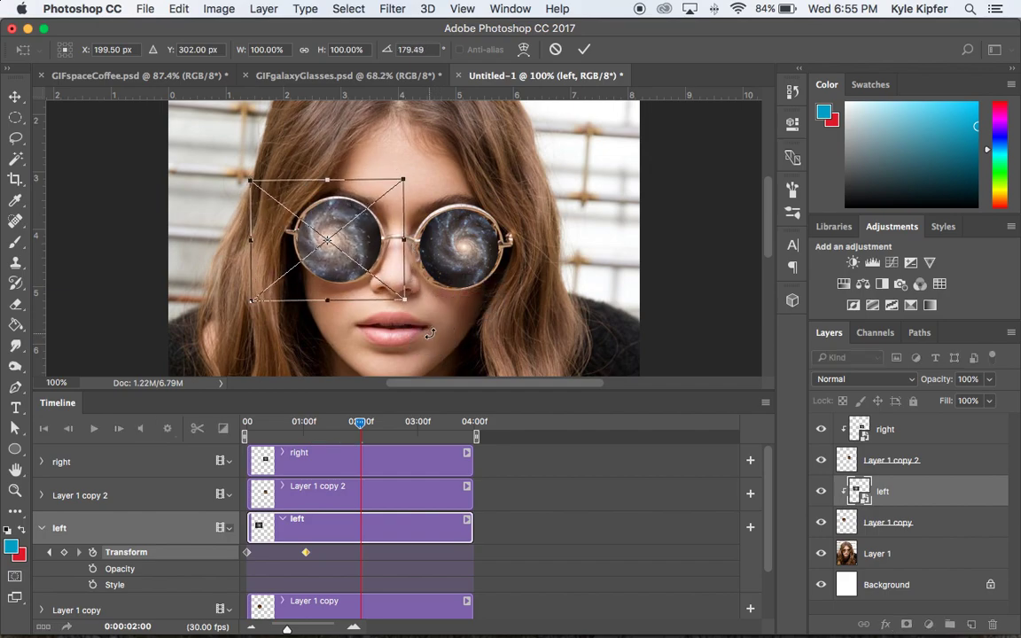
pyautogui.press('Return')
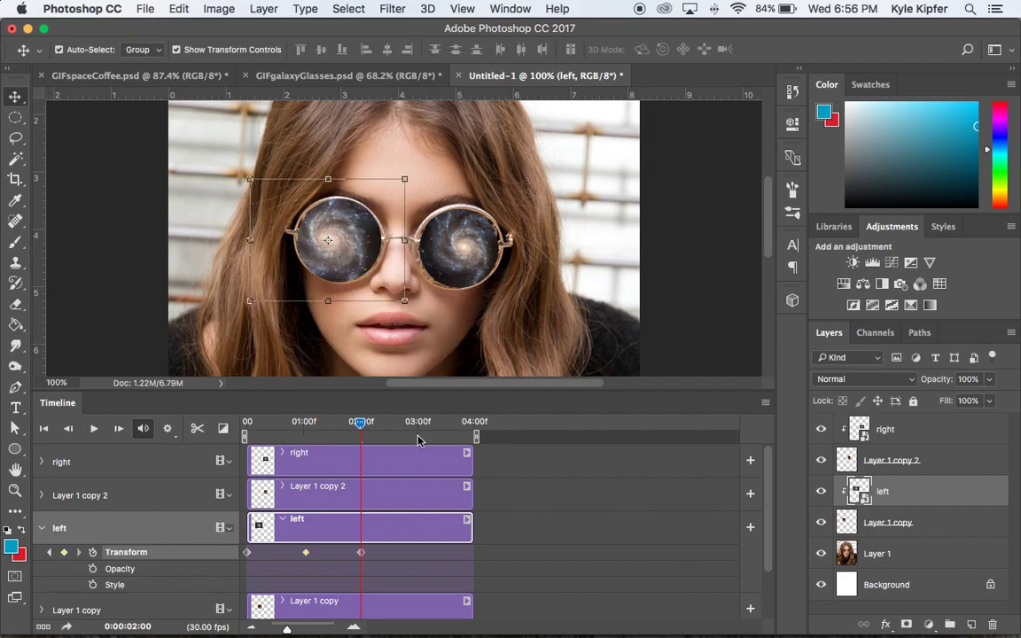
# Step: At 03:00f, rotate the left lens galaxy a further quarter turn clockwise to set its fourth Transform keyframe
pyautogui.moveTo(360, 426); pyautogui.dragTo(419, 427)
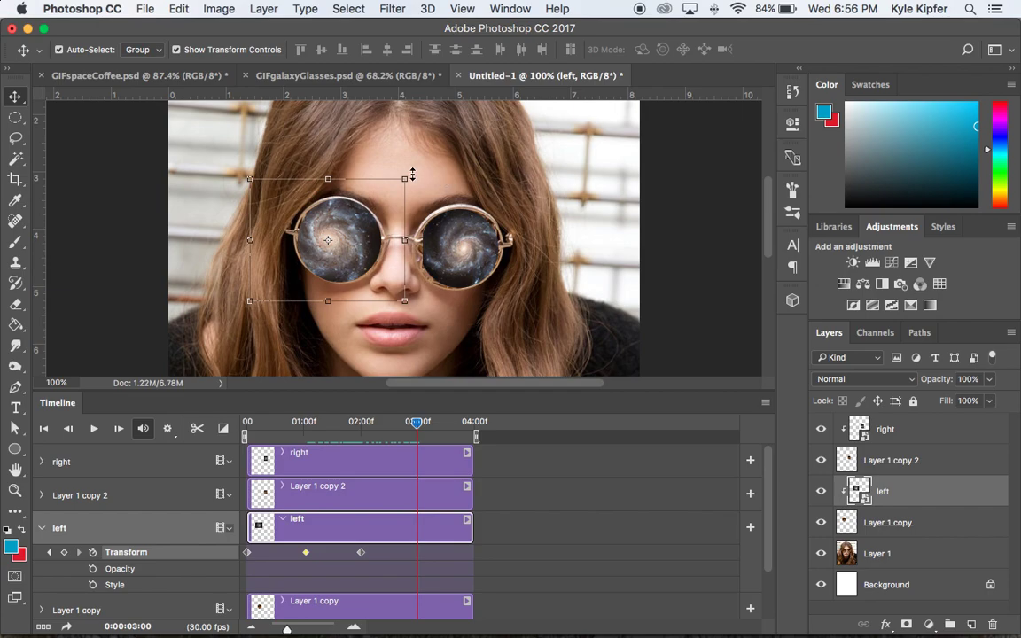
pyautogui.moveTo(415, 174); pyautogui.dragTo(395, 328)
pyautogui.press('Return')
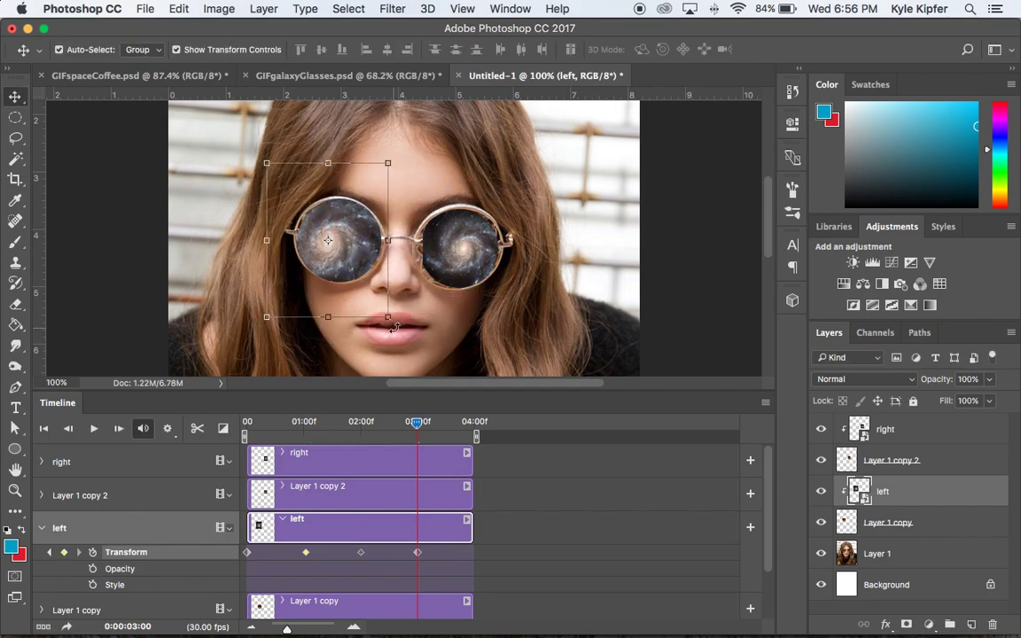
# Step: At 03:29, rotate the left lens galaxy clockwise to about 0° to set the closing Transform keyframe
pyautogui.moveTo(416, 424); pyautogui.dragTo(474, 424)
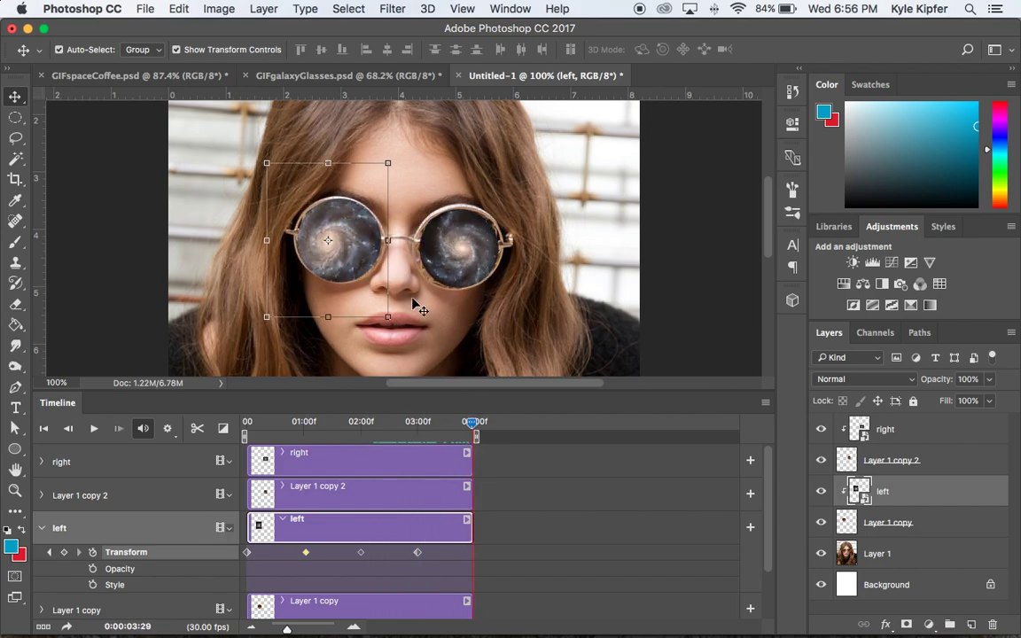
pyautogui.moveTo(400, 328); pyautogui.dragTo(245, 307)
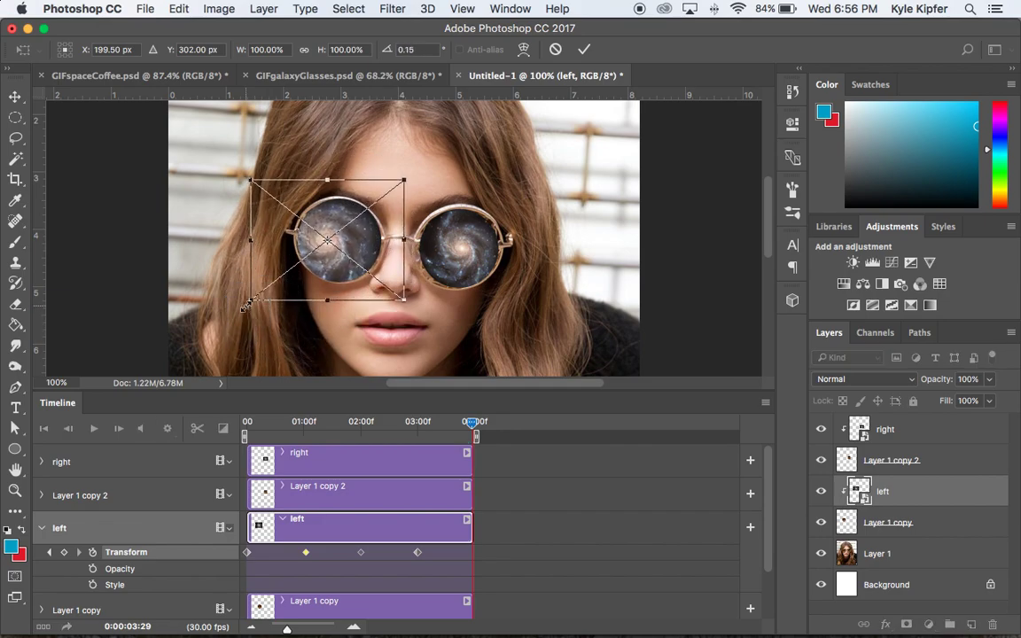
pyautogui.press('Return')
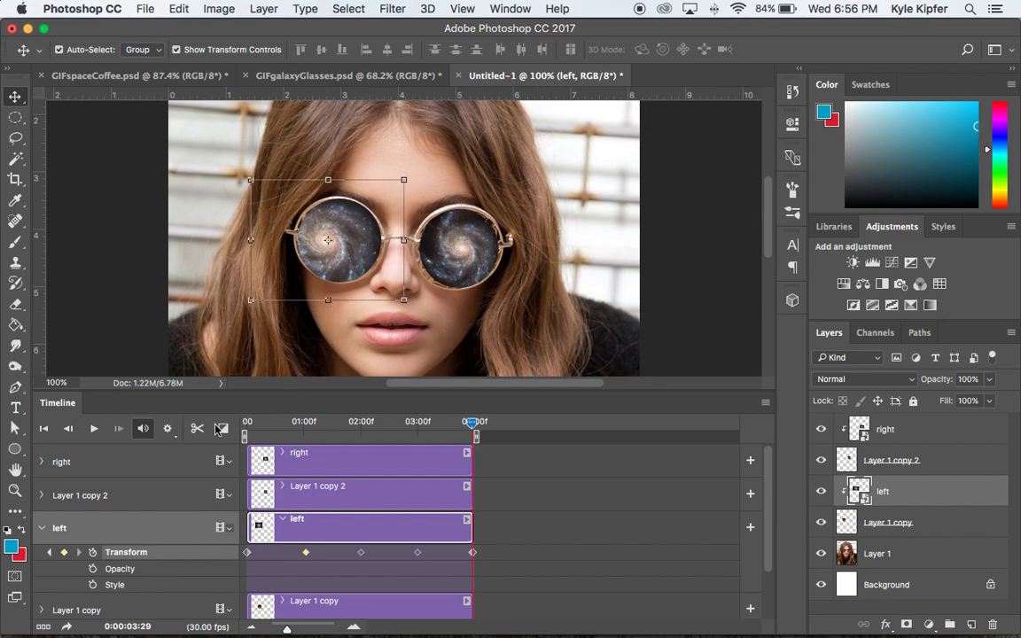
# Step: Play back the spinning galaxies in both lenses, and shrink the timeline area to view more of the deselected image
pyautogui.click(94, 429)
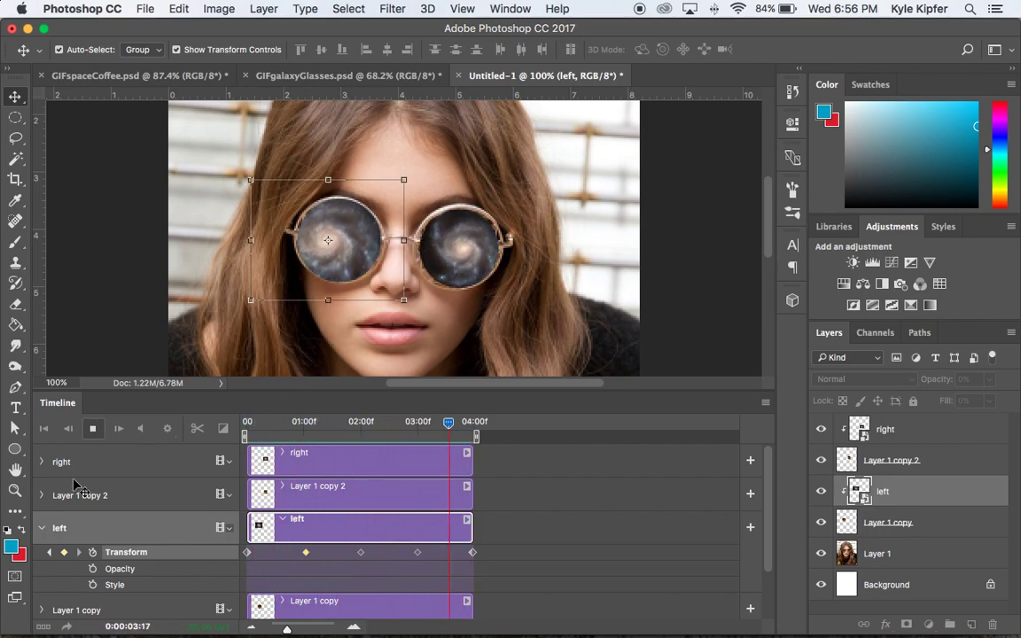
pyautogui.click(93, 429)
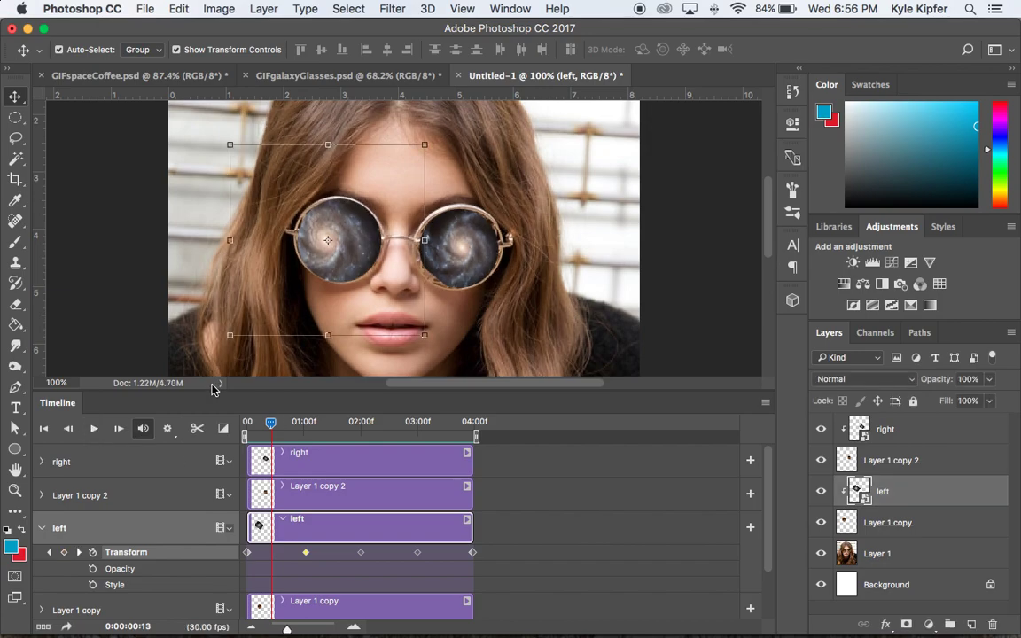
pyautogui.moveTo(260, 391); pyautogui.dragTo(270, 567)
pyautogui.click(114, 259)
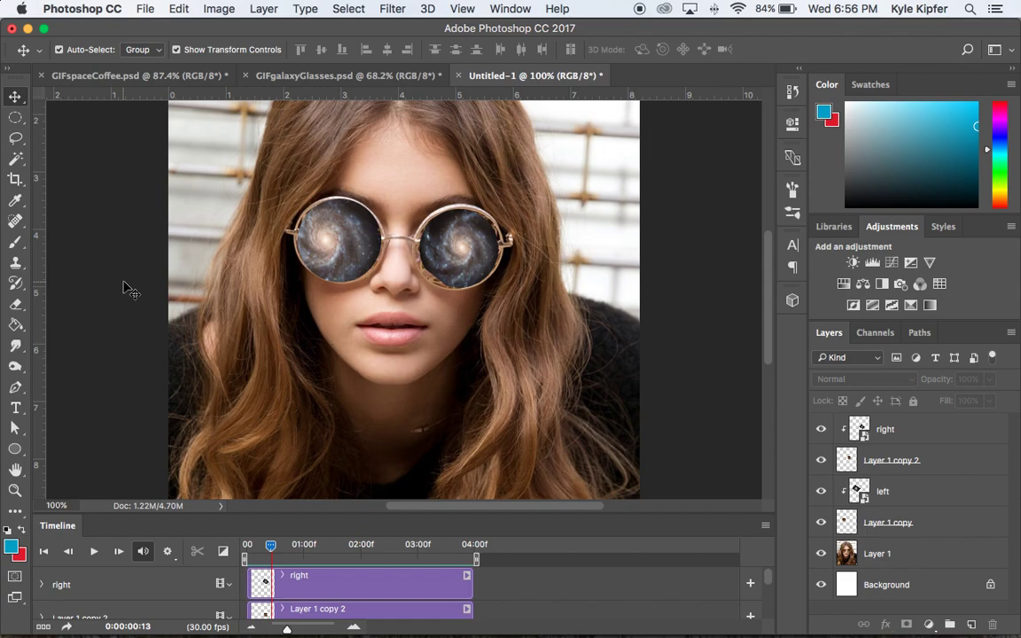
pyautogui.scroll(3, 478, 355)
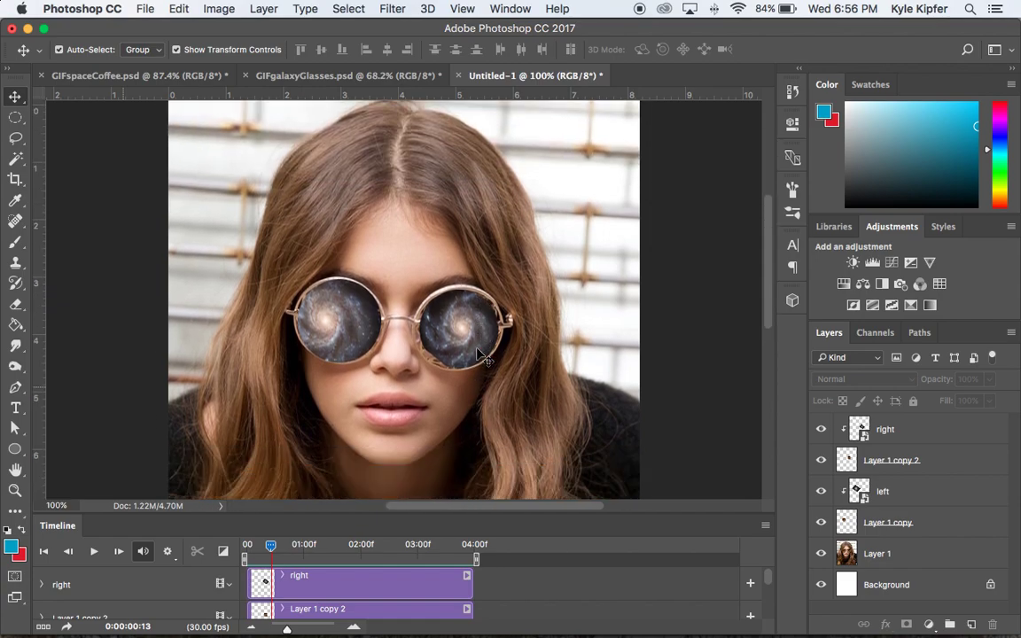
# Step: Open the Save for Web (Legacy) export settings for the animation
pyautogui.click(144, 8)
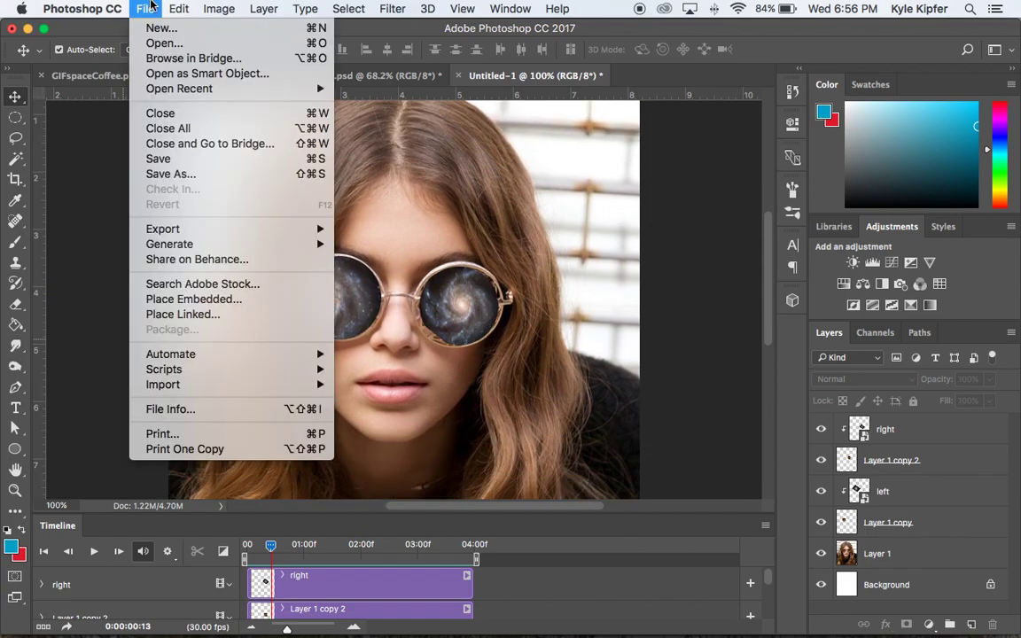
pyautogui.moveTo(169, 230)
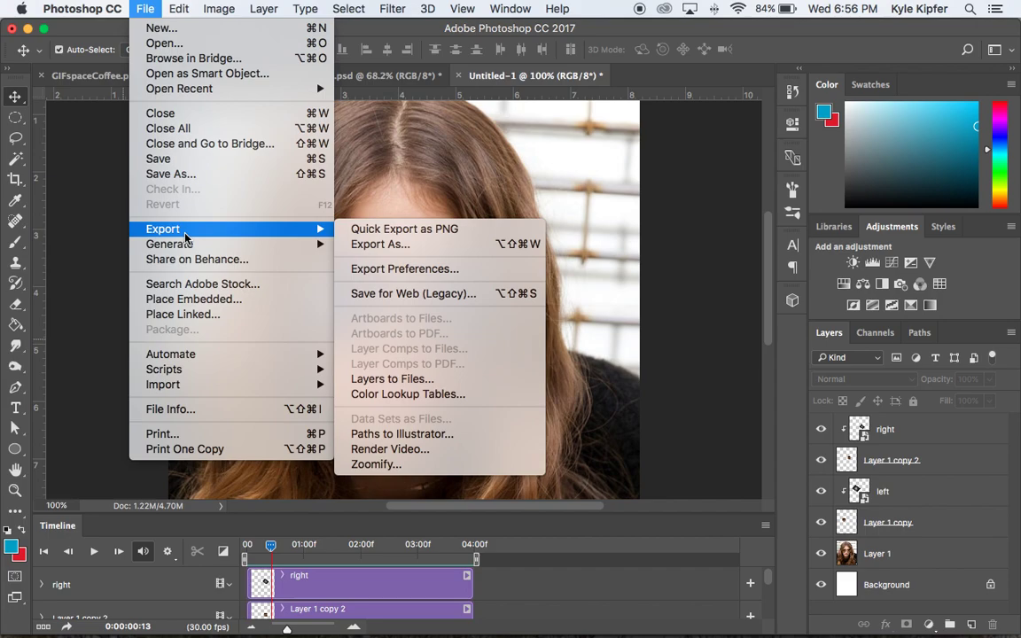
pyautogui.click(415, 295)
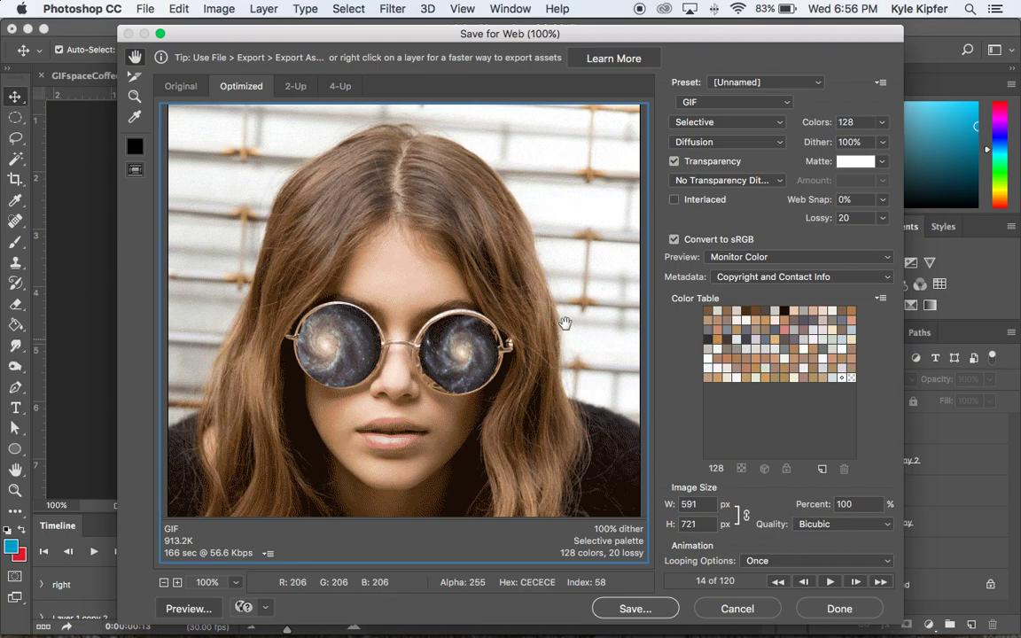
# Step: Try 256 colors for the GIF export to compare quality and file size, and return the setting to 128
pyautogui.click(882, 123)
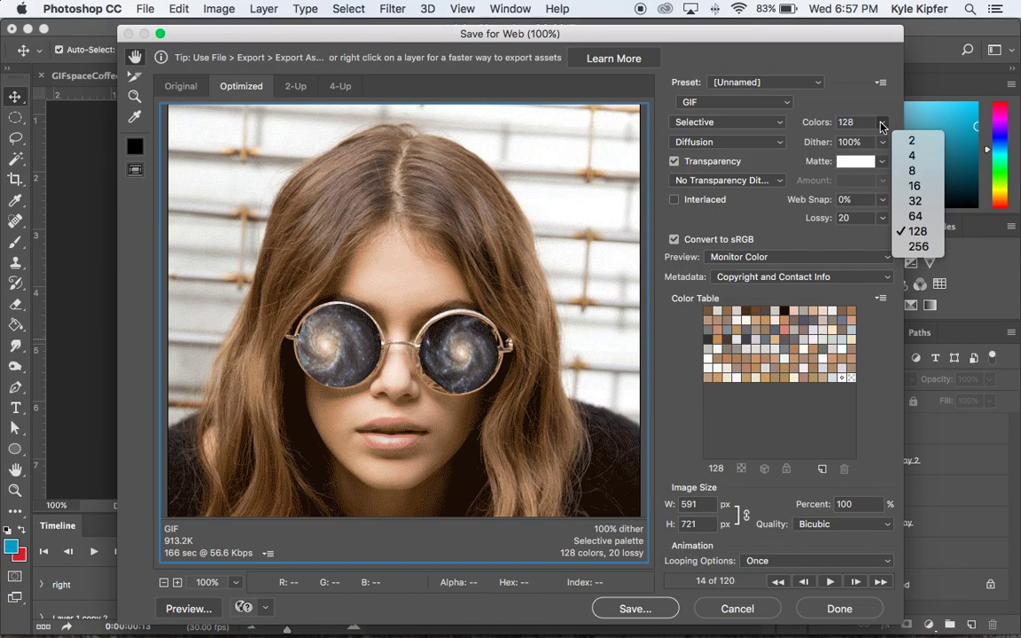
pyautogui.click(913, 247)
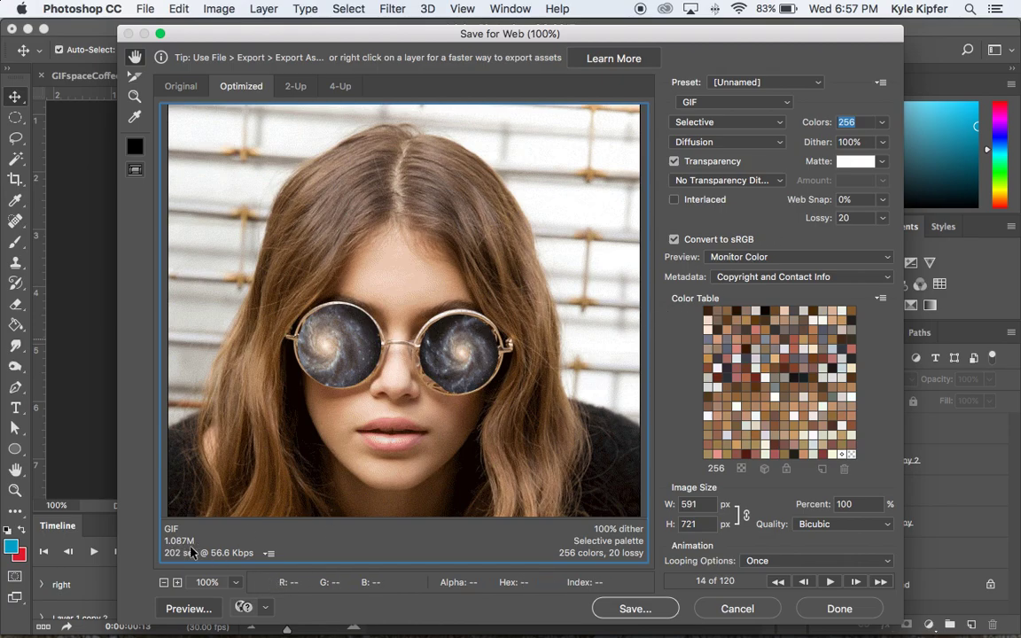
pyautogui.click(881, 122)
pyautogui.click(917, 231)
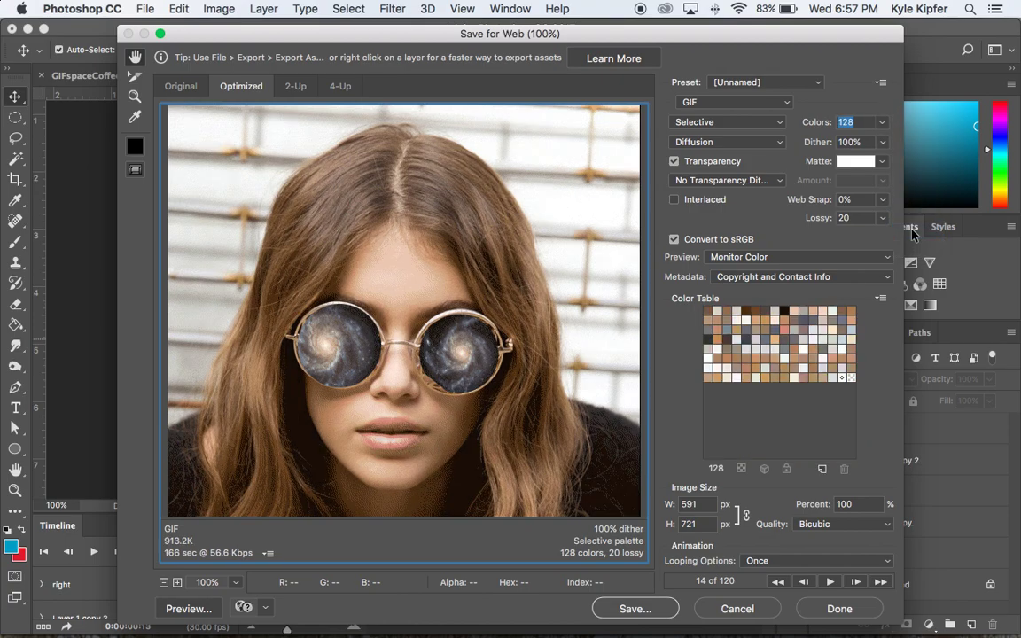
# Step: Try a Lossy value of 0 for the GIF export to compare file size, and return it to 20
pyautogui.click(853, 218)
pyautogui.doubleClick(853, 218)
pyautogui.write('0')
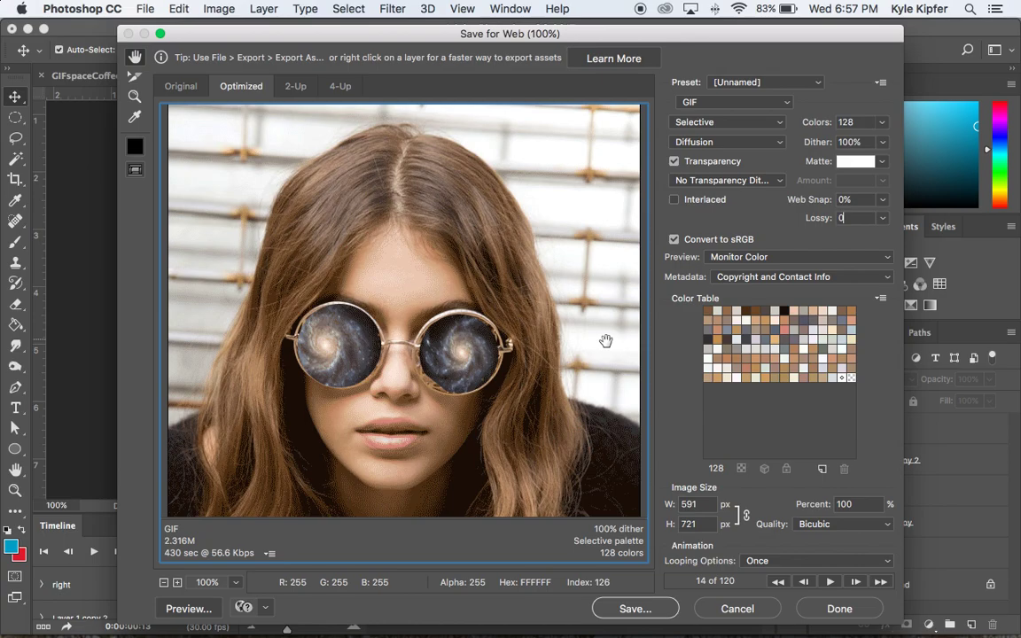
pyautogui.click(852, 218)
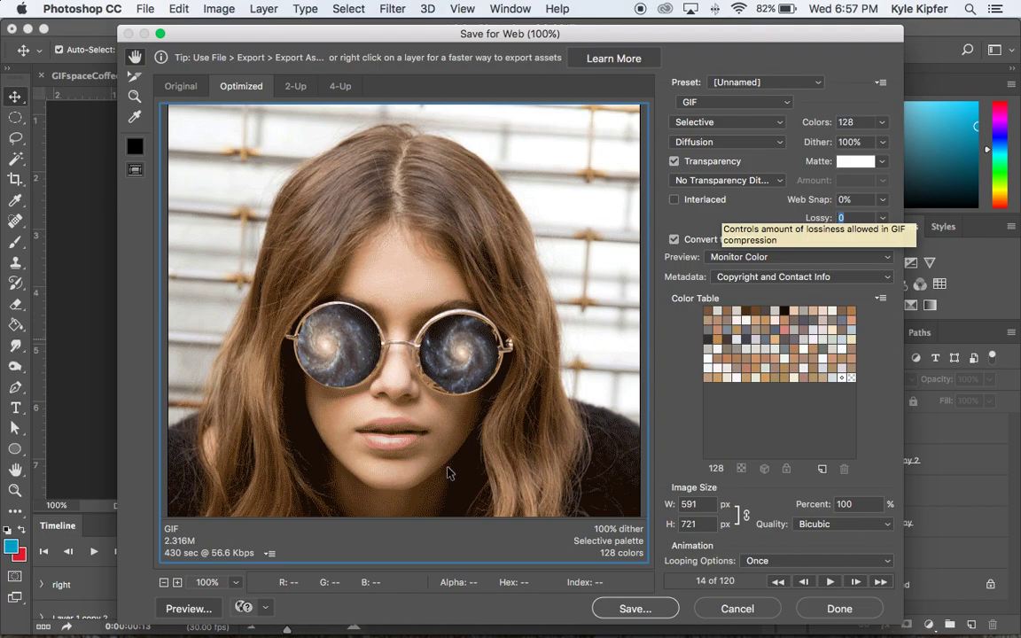
pyautogui.write('20')
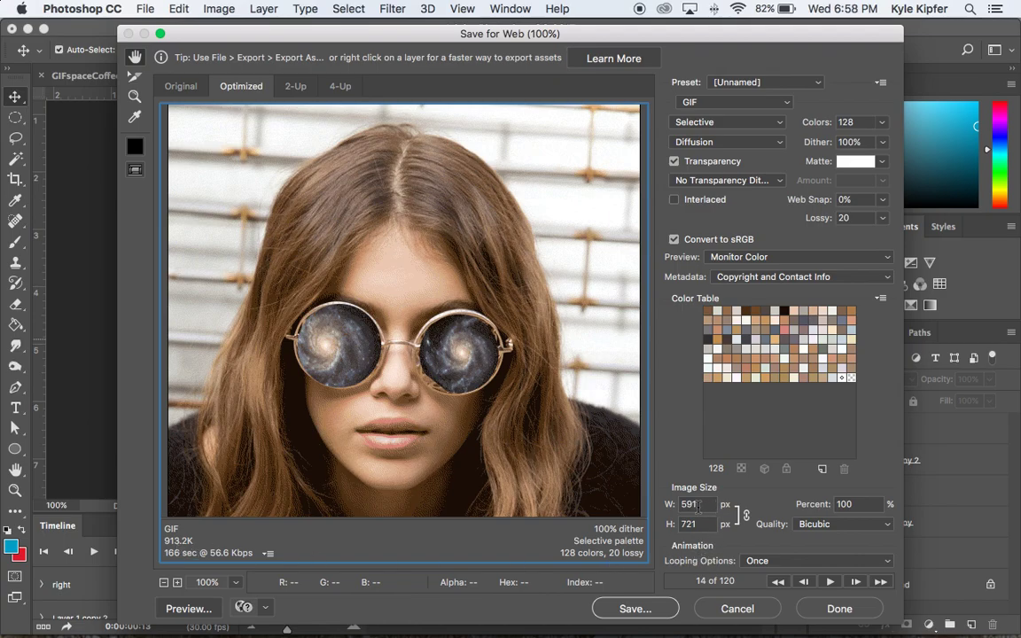
# Step: Scale the exported GIF to 75 percent and try to set its looping to Forever
pyautogui.click(802, 503)
pyautogui.write('90')
pyautogui.click(814, 505)
pyautogui.click(800, 563)
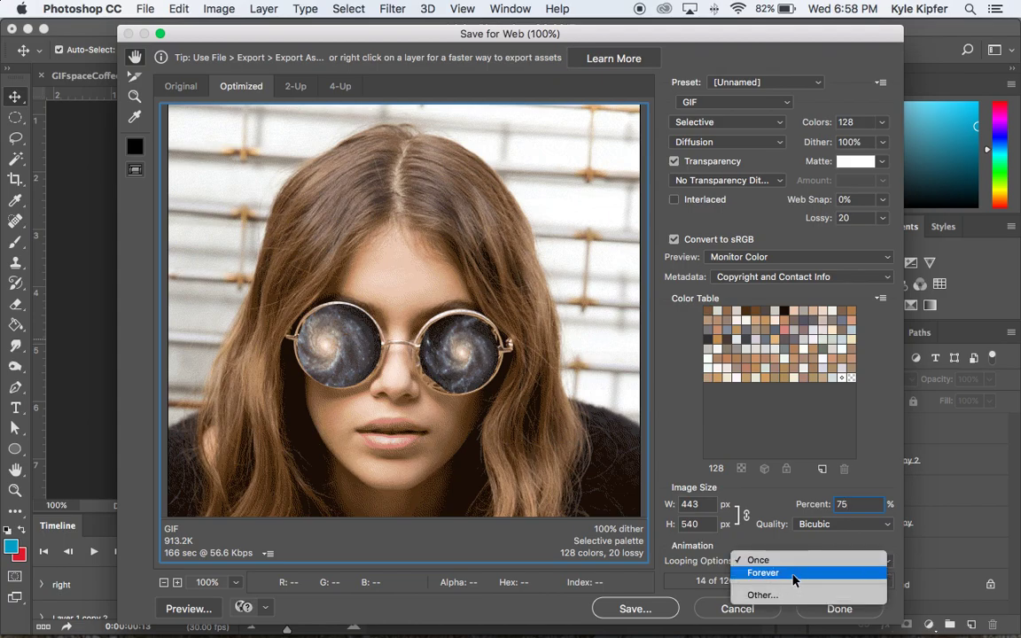
pyautogui.click(794, 575)
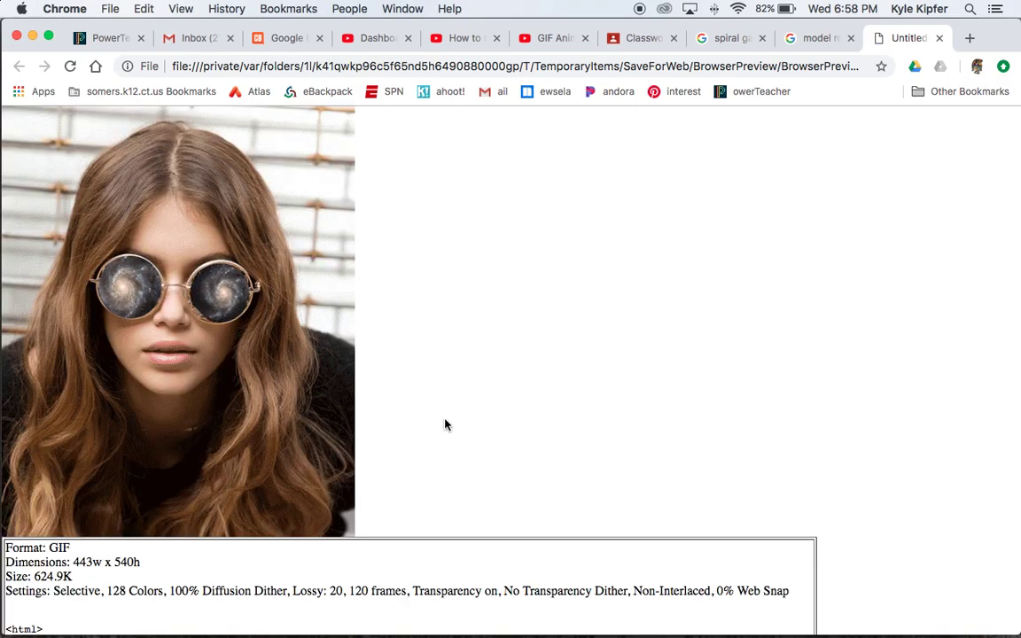
# Step: Close the browser preview of the GIF and switch back to the Save for Web settings in Photoshop
pyautogui.click(938, 38)
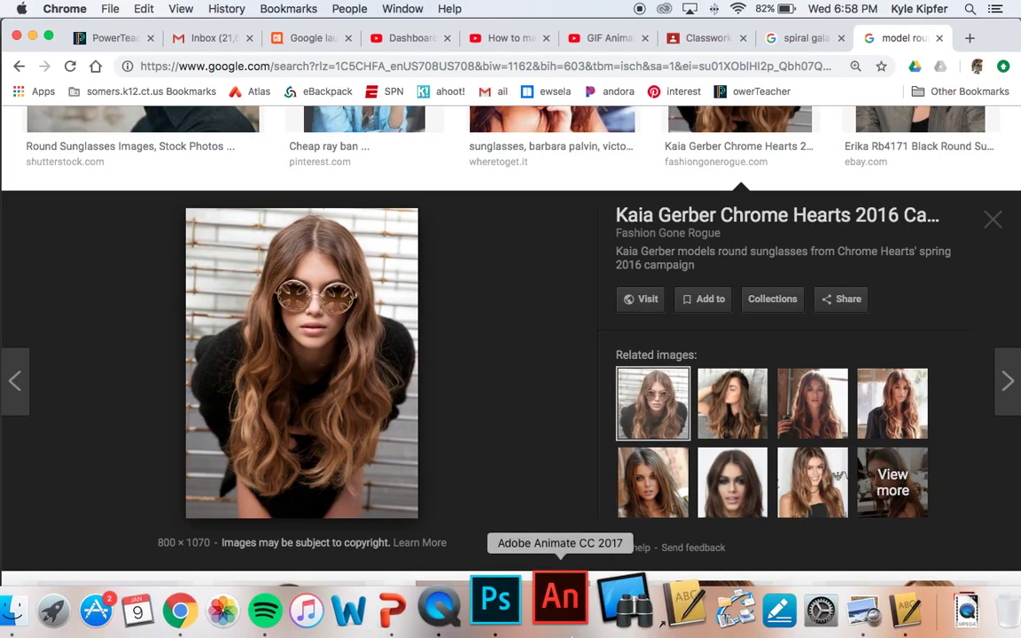
pyautogui.click(523, 602)
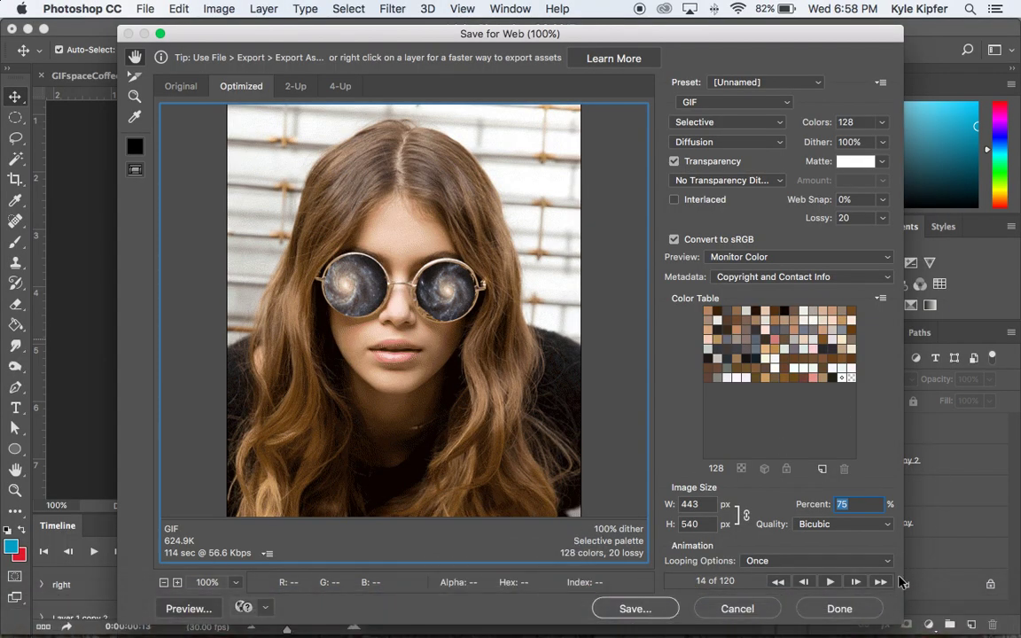
# Step: Save the optimized animation as GIFsunglassesdemo.gif in the ProjectIdeas folder, with the format Images Only
pyautogui.click(656, 611)
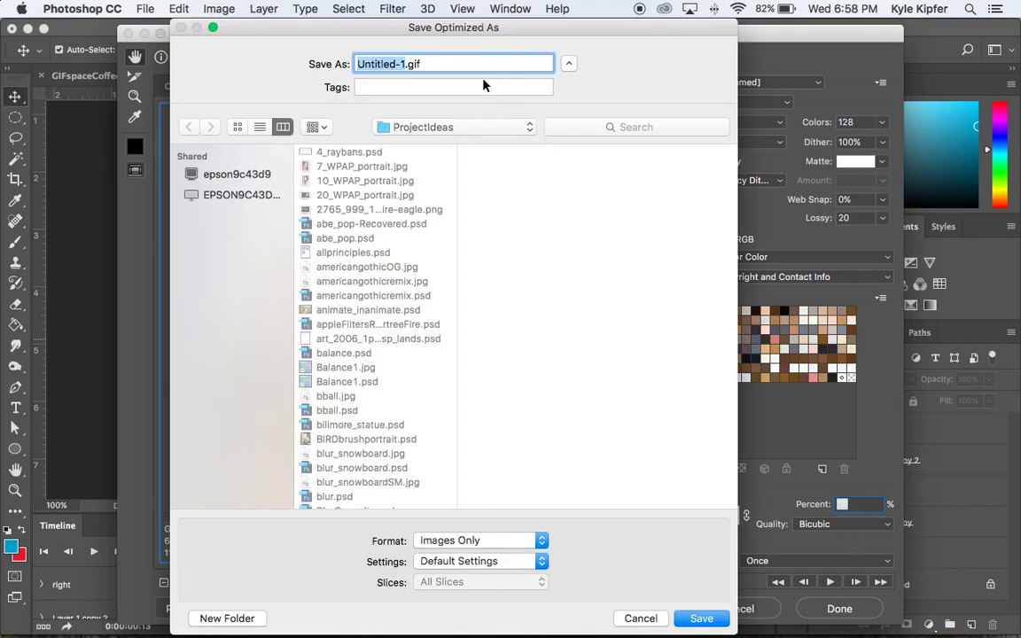
pyautogui.write('GIFsunglasses')
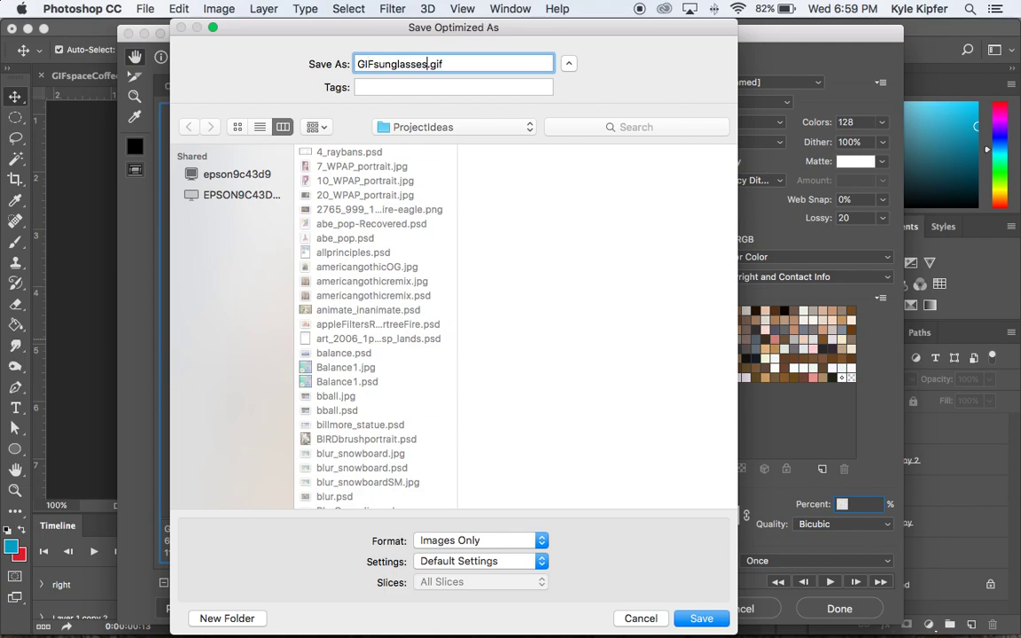
pyautogui.write('demo')
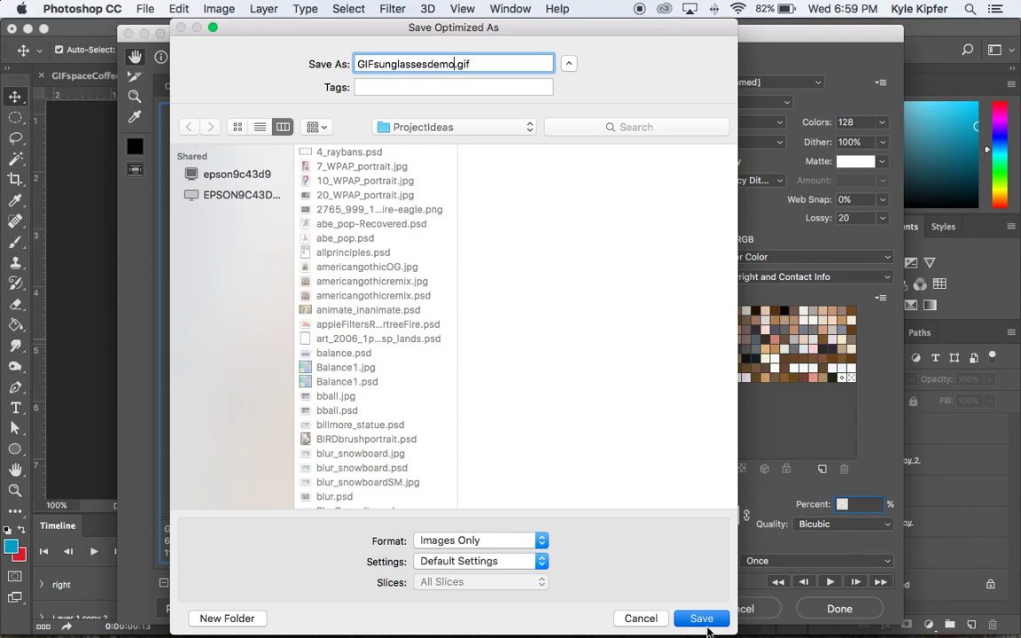
pyautogui.click(702, 618)
# Step: Play back the spinning galaxies animation on the timeline to check it, and stop the playback near the end
pyautogui.moveTo(69, 611)
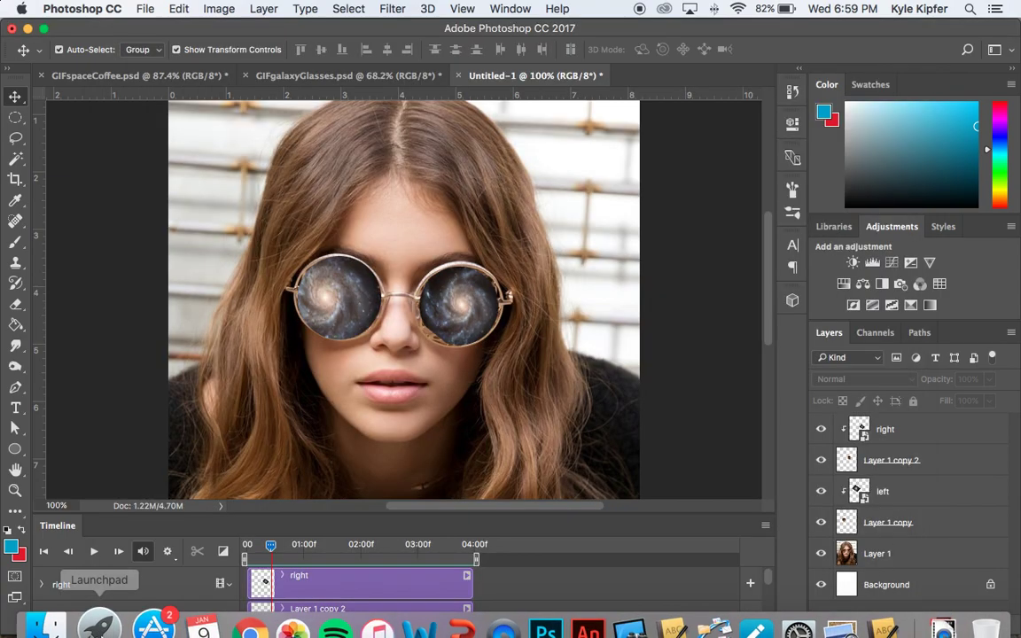
pyautogui.click(95, 552)
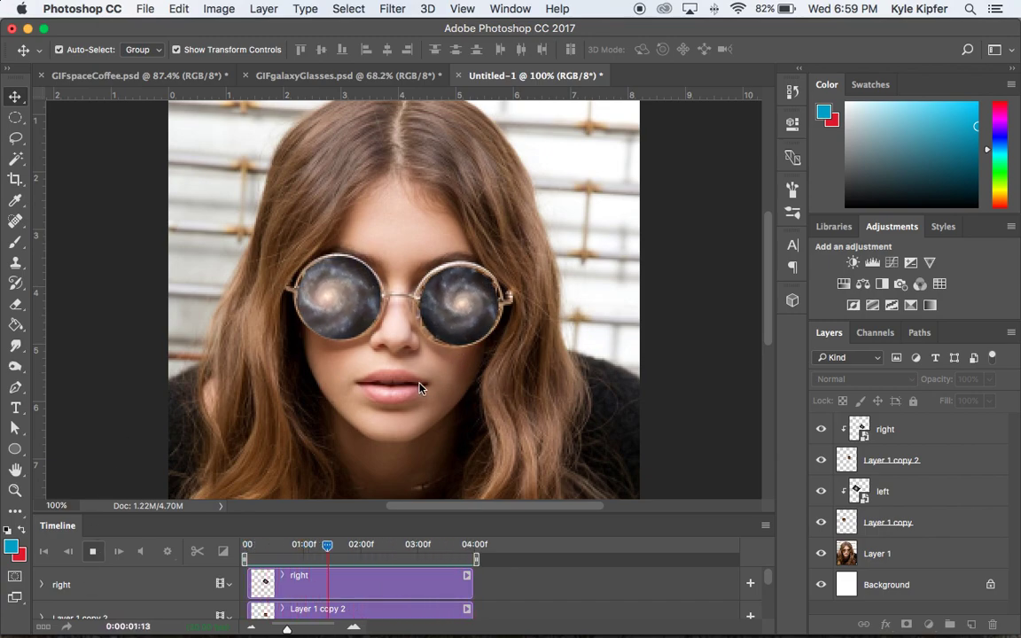
pyautogui.press('super+0')
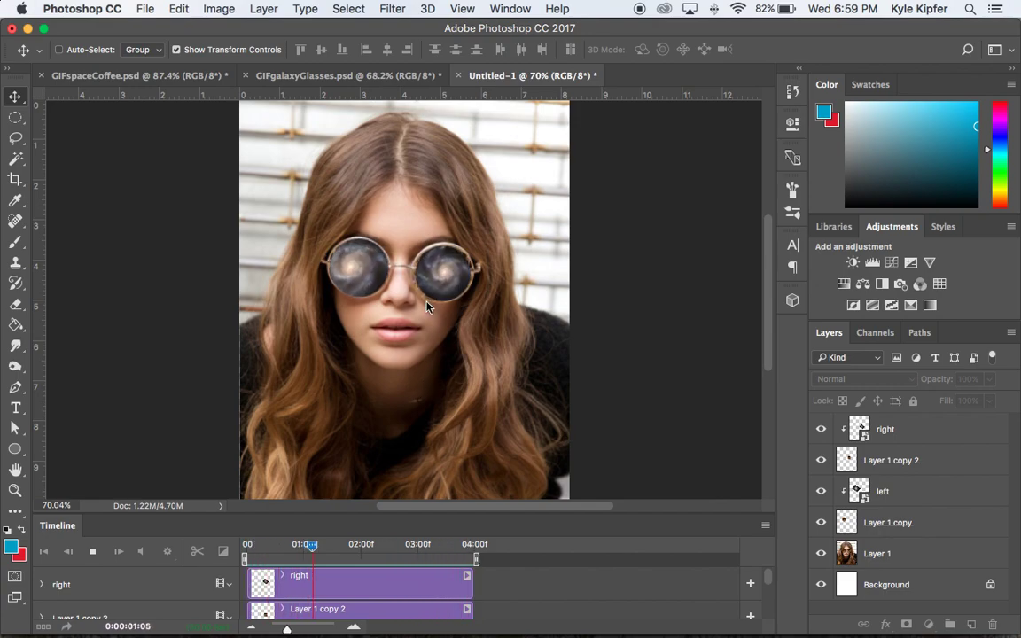
pyautogui.click(93, 555)
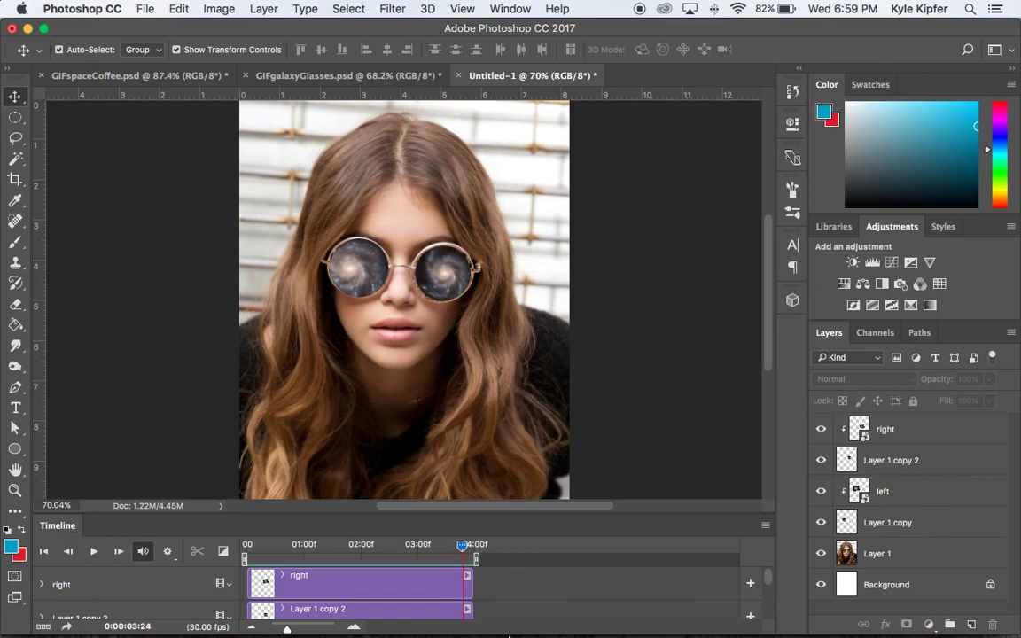
pyautogui.moveTo(511, 634)
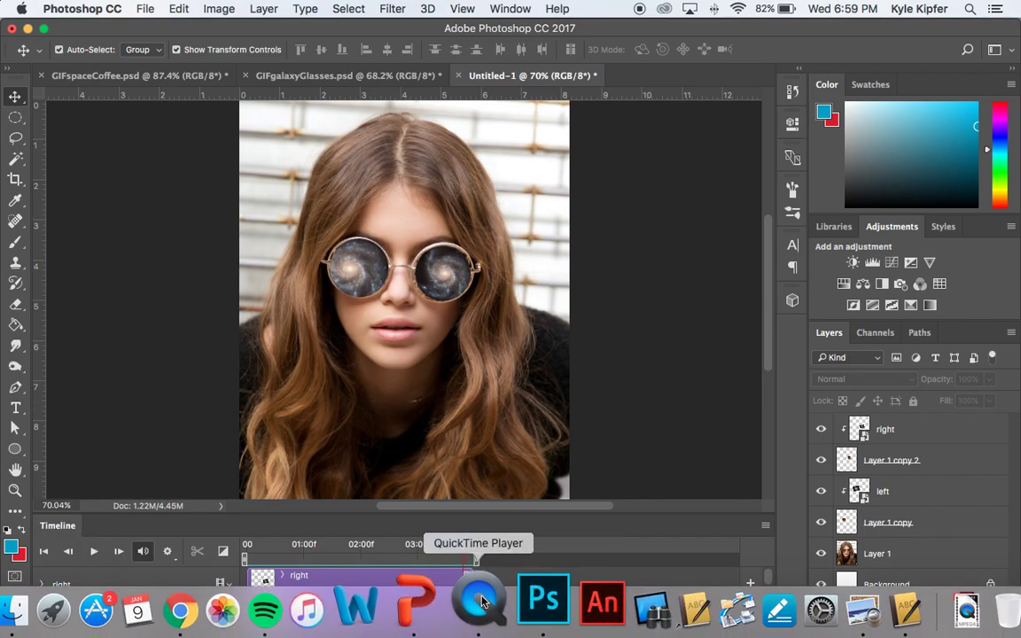